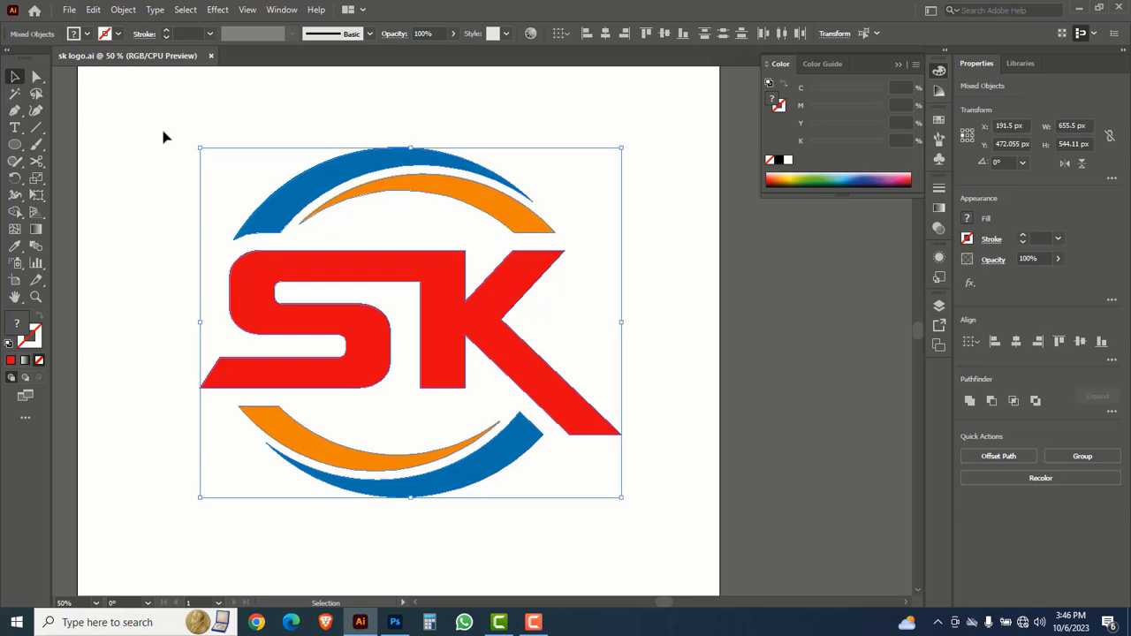
# Switch to Photoshop and examine the gold SK logo on the wood wall mockup up close.
pyautogui.click(277, 354)
pyautogui.click(395, 623)
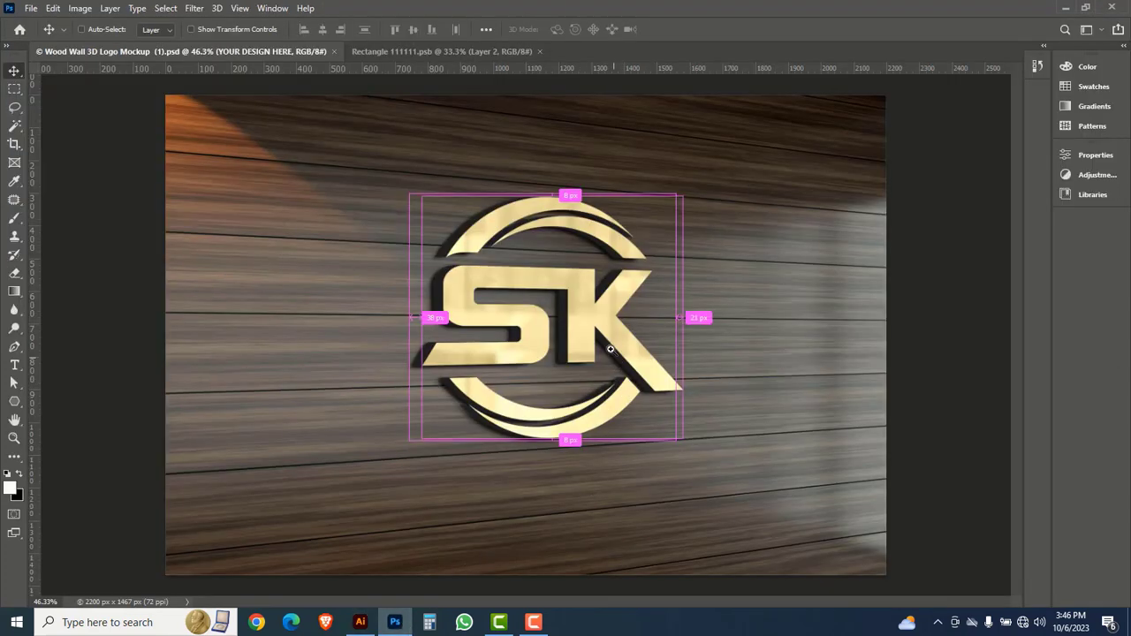
pyautogui.hotkey('ctrl', '+')
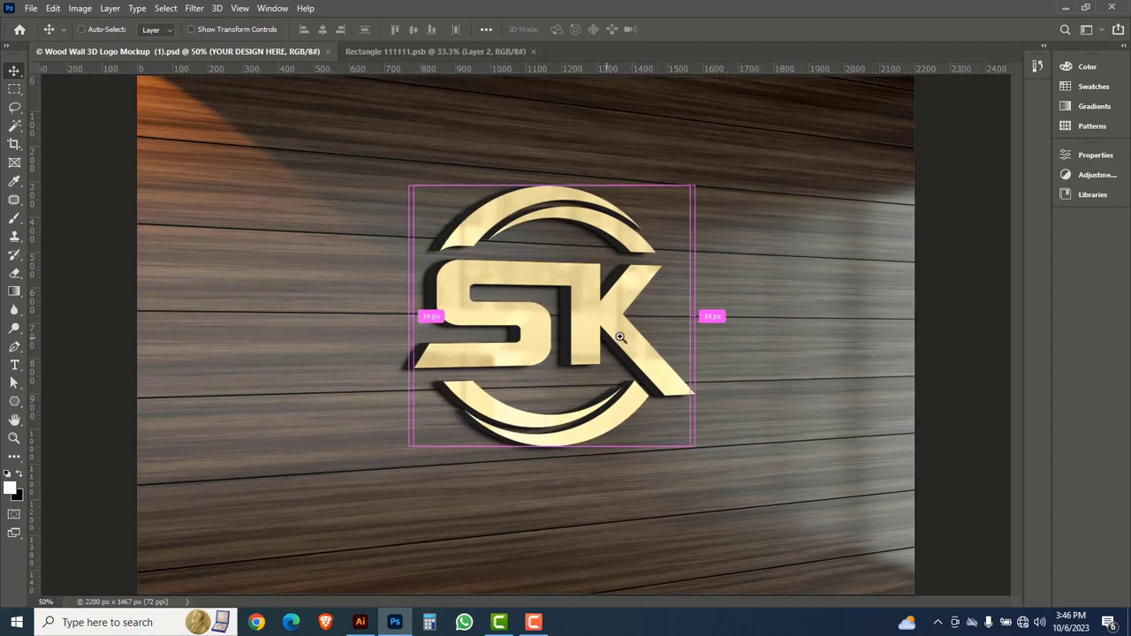
pyautogui.keyDown('ctrl'); pyautogui.click(619, 336); pyautogui.keyUp('ctrl')
pyautogui.keyDown('ctrl'); pyautogui.click(581, 291); pyautogui.keyUp('ctrl')
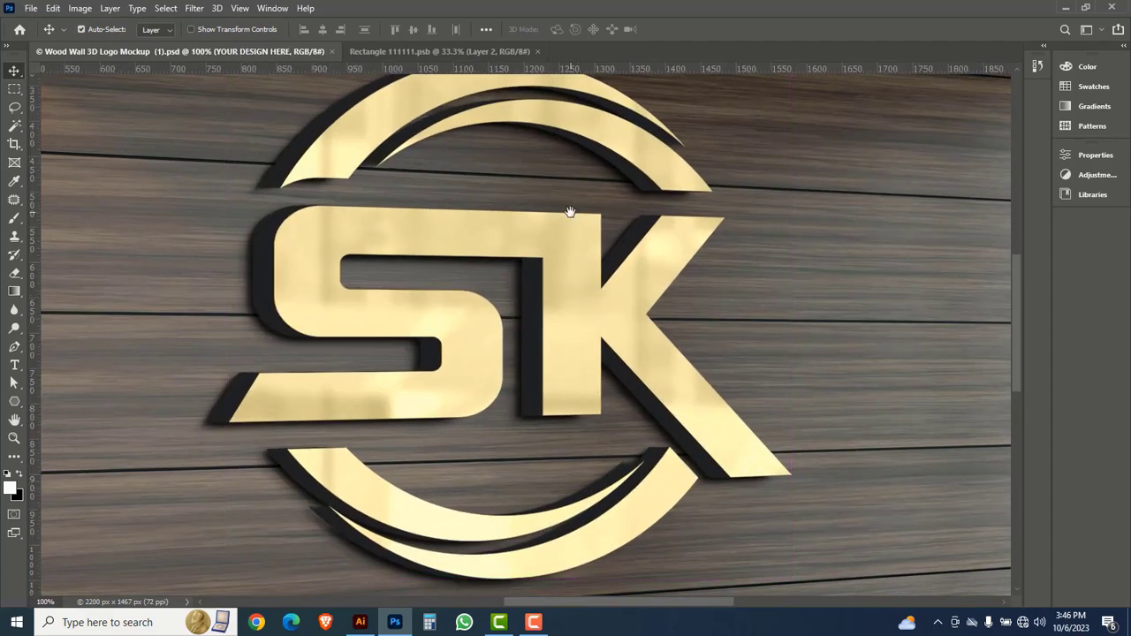
pyautogui.keyDown('ctrl'); pyautogui.click(570, 212); pyautogui.keyUp('ctrl')
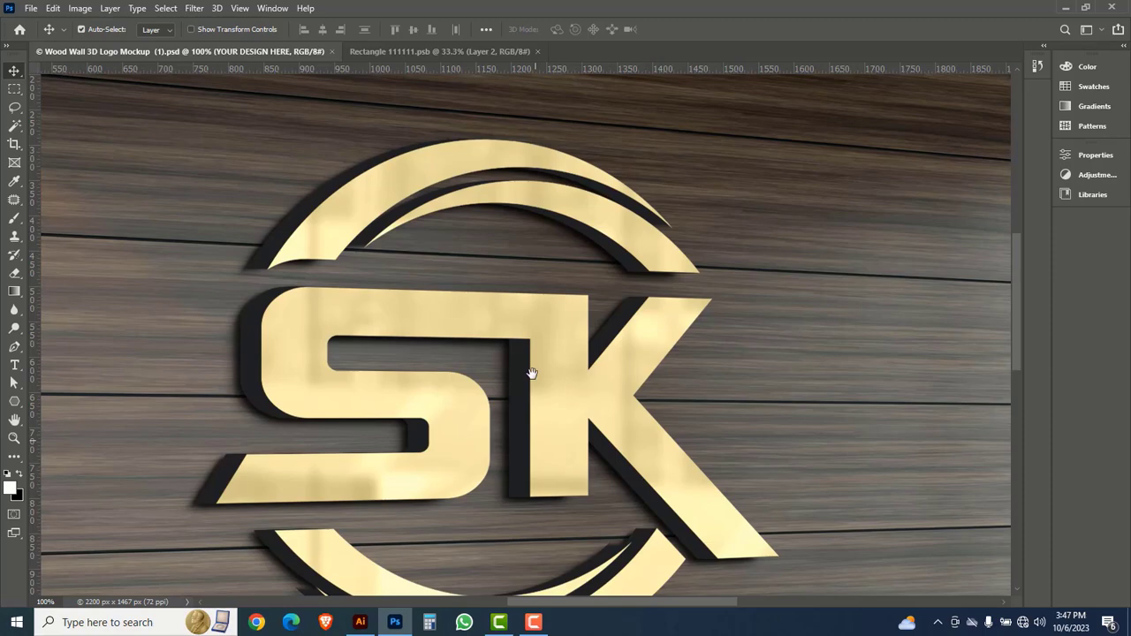
pyautogui.moveTo(531, 373); pyautogui.dragTo(434, 344)
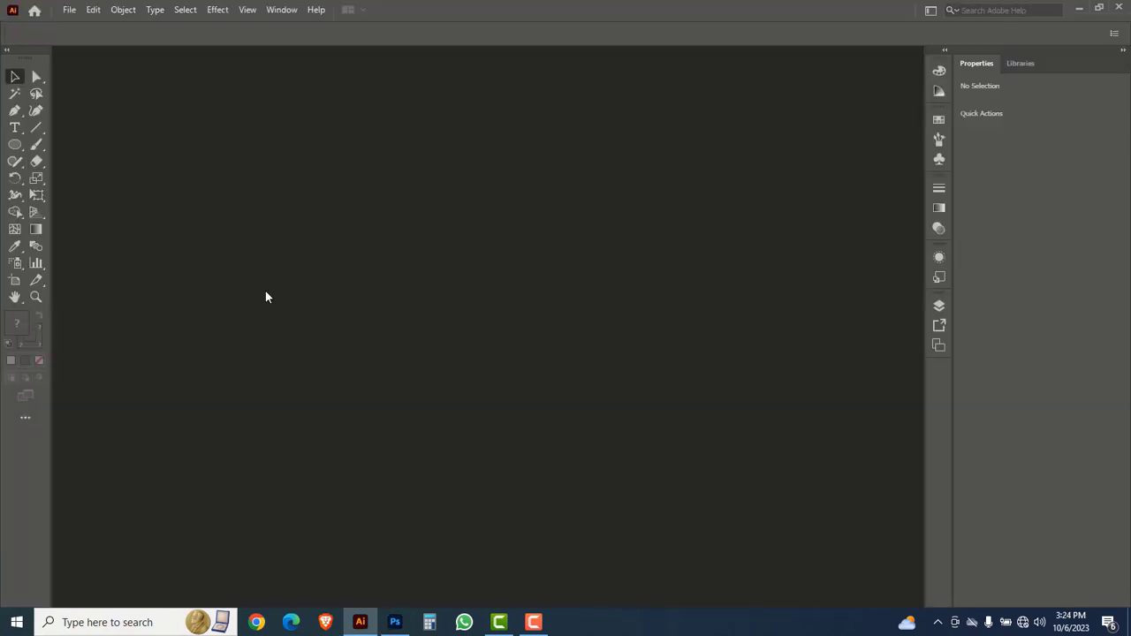
# Create a new Illustrator document from the Web-Large preset, sized 1000 × 1000 px in RGB color.
pyautogui.click(69, 9)
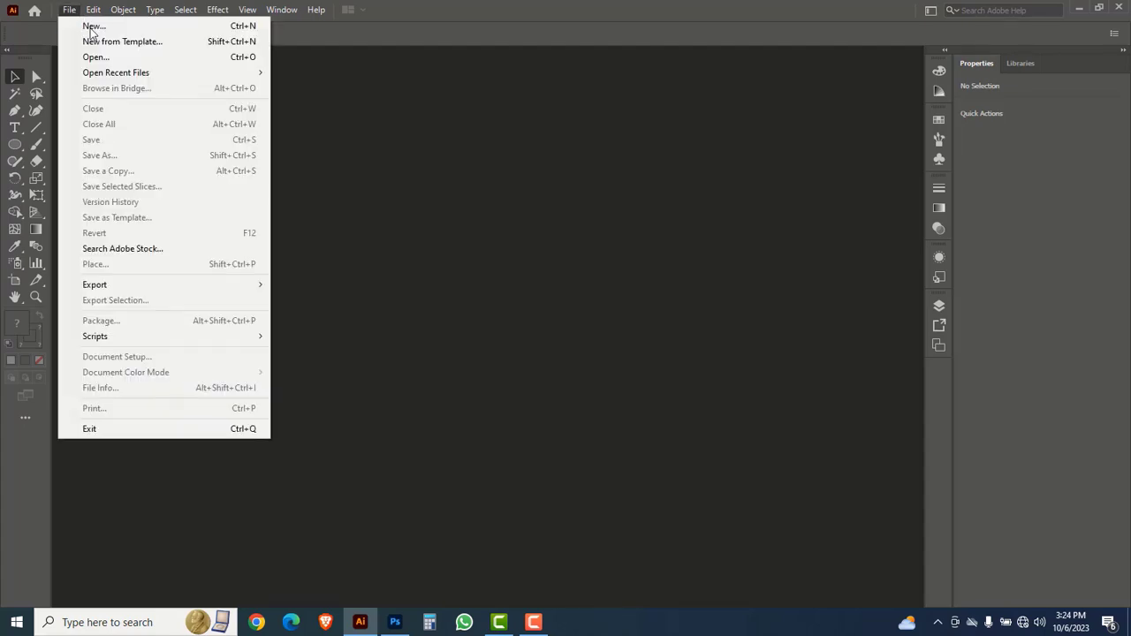
pyautogui.click(92, 29)
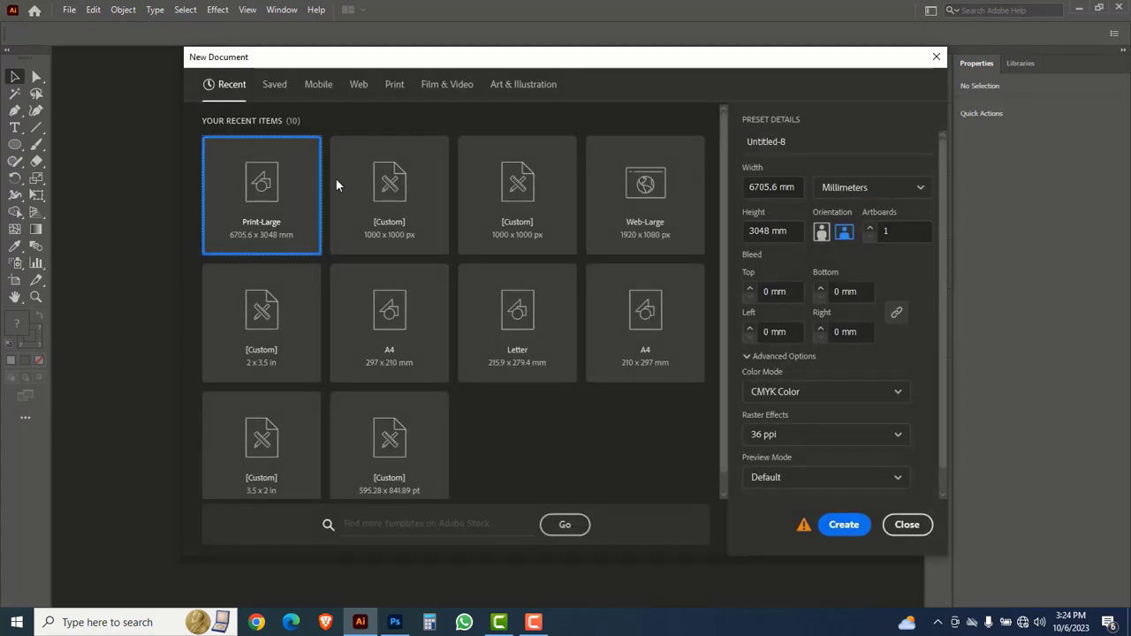
pyautogui.click(658, 196)
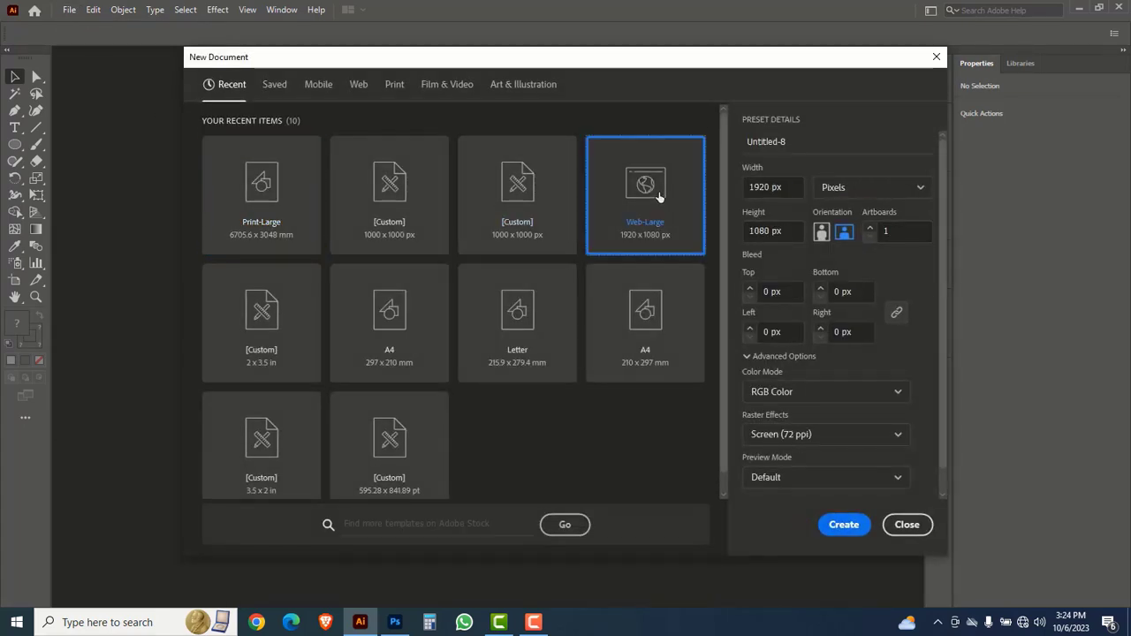
pyautogui.click(789, 187)
pyautogui.press('BackSpace')
pyautogui.press('BackSpace')
pyautogui.press('BackSpace')
pyautogui.press('BackSpace')
pyautogui.press('BackSpace')
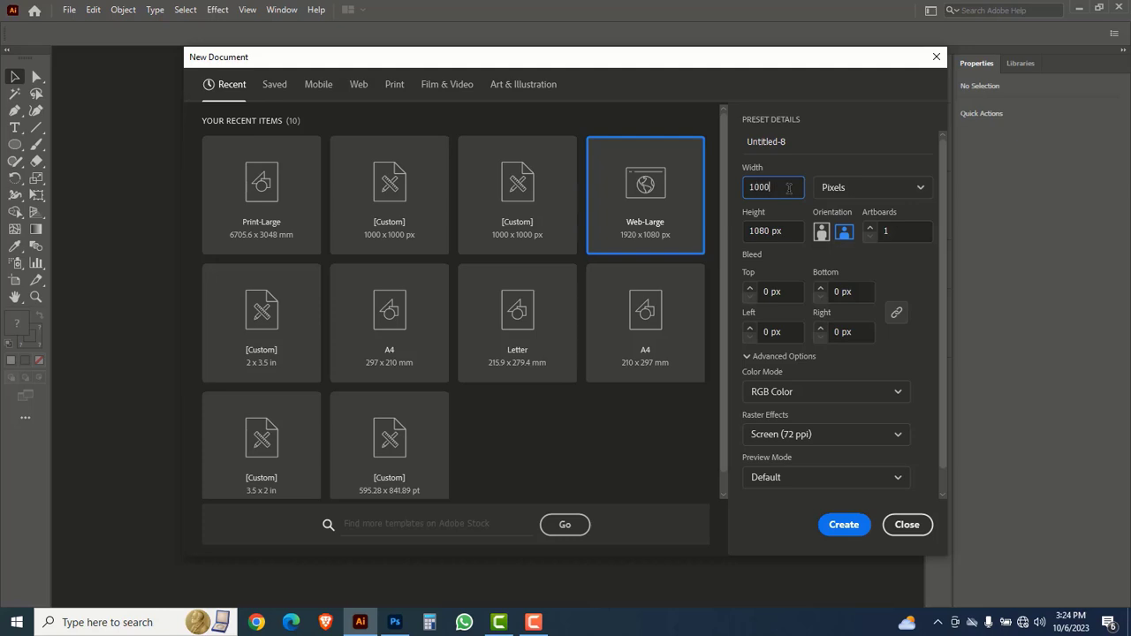
pyautogui.press('Tab')
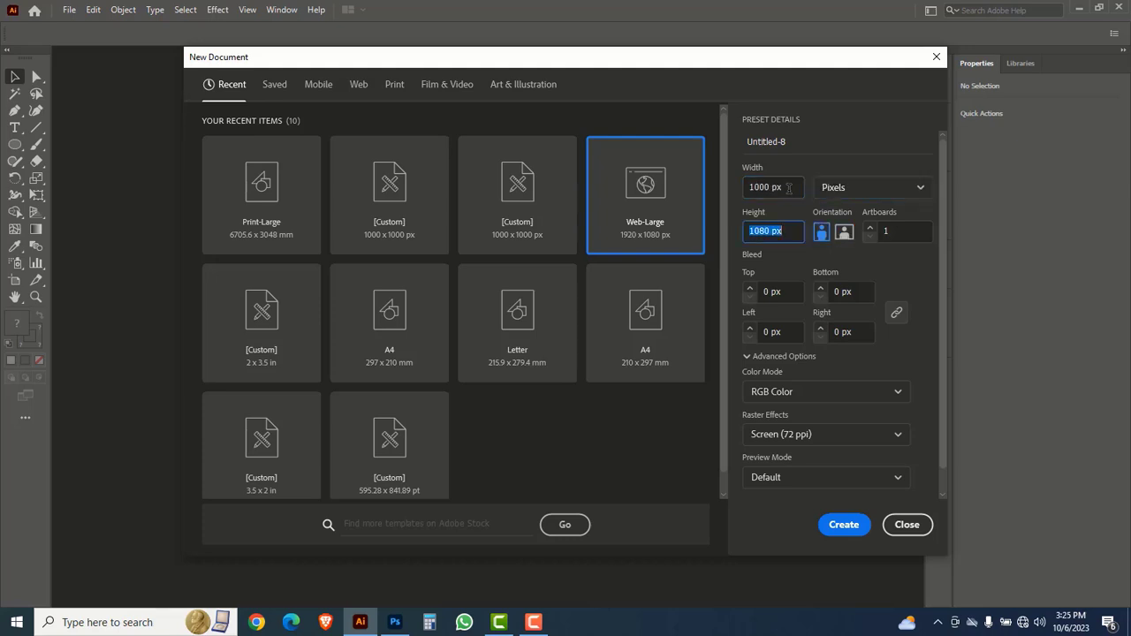
pyautogui.write('1000')
pyautogui.click(840, 526)
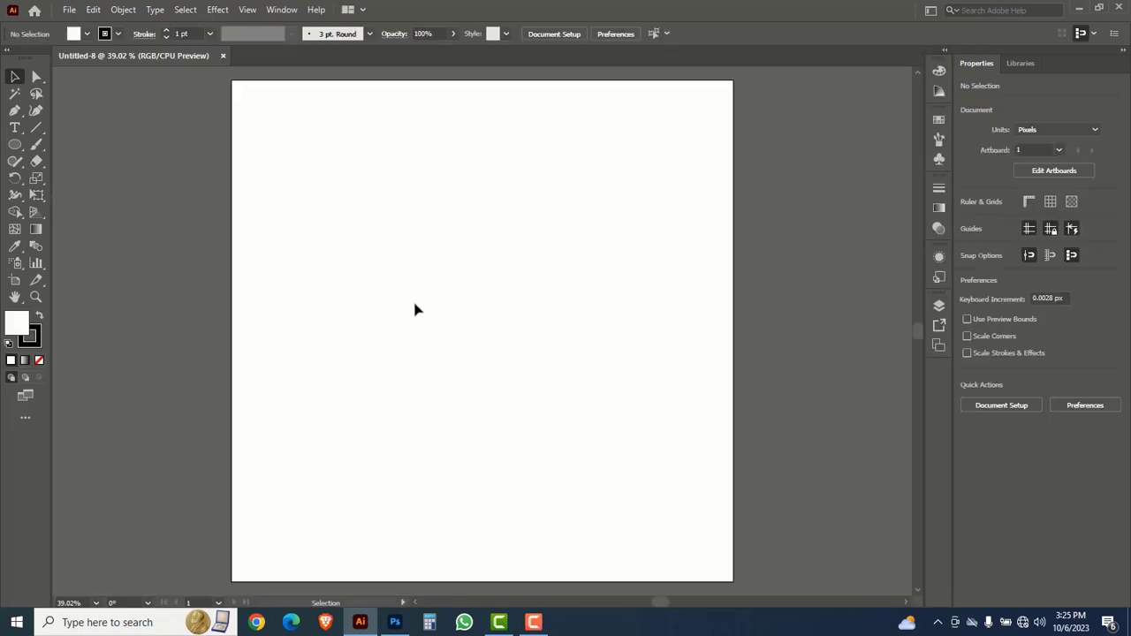
# Add the point text "SK" at 72 pt near the middle of the artboard.
pyautogui.moveTo(14, 127); pyautogui.dragTo(80, 133)
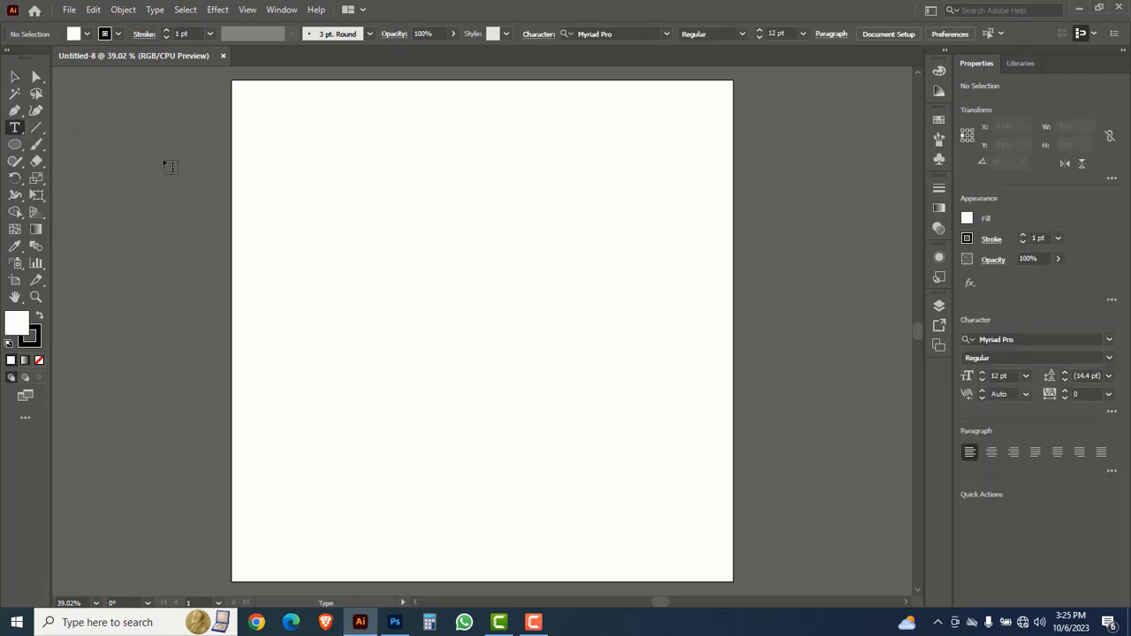
pyautogui.click(803, 34)
pyautogui.click(826, 285)
pyautogui.click(394, 330)
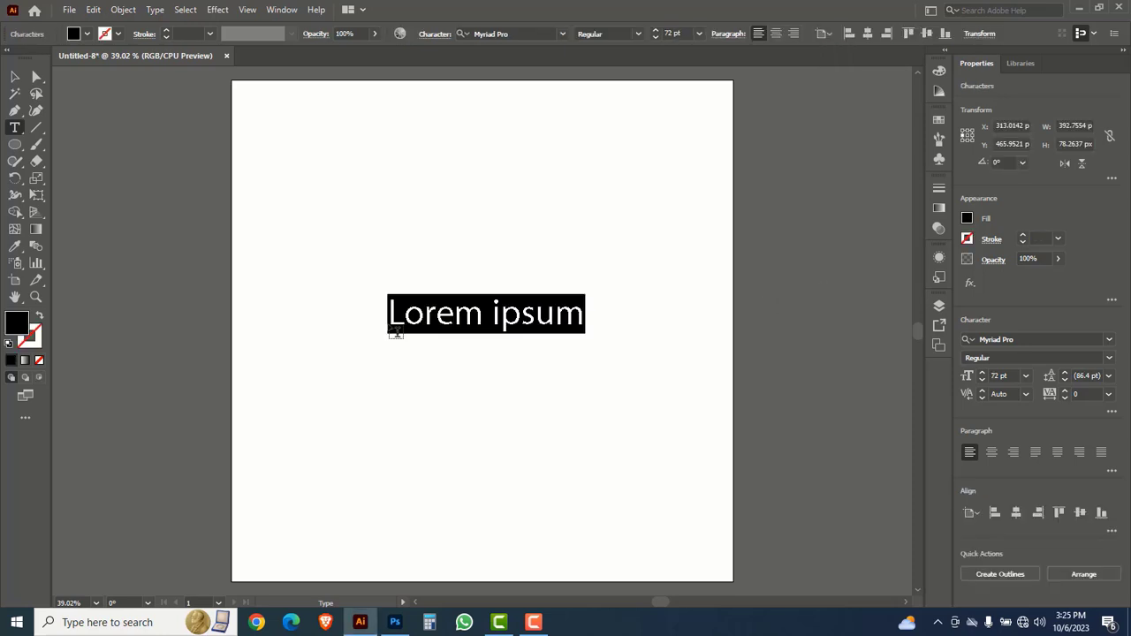
pyautogui.write('SK')
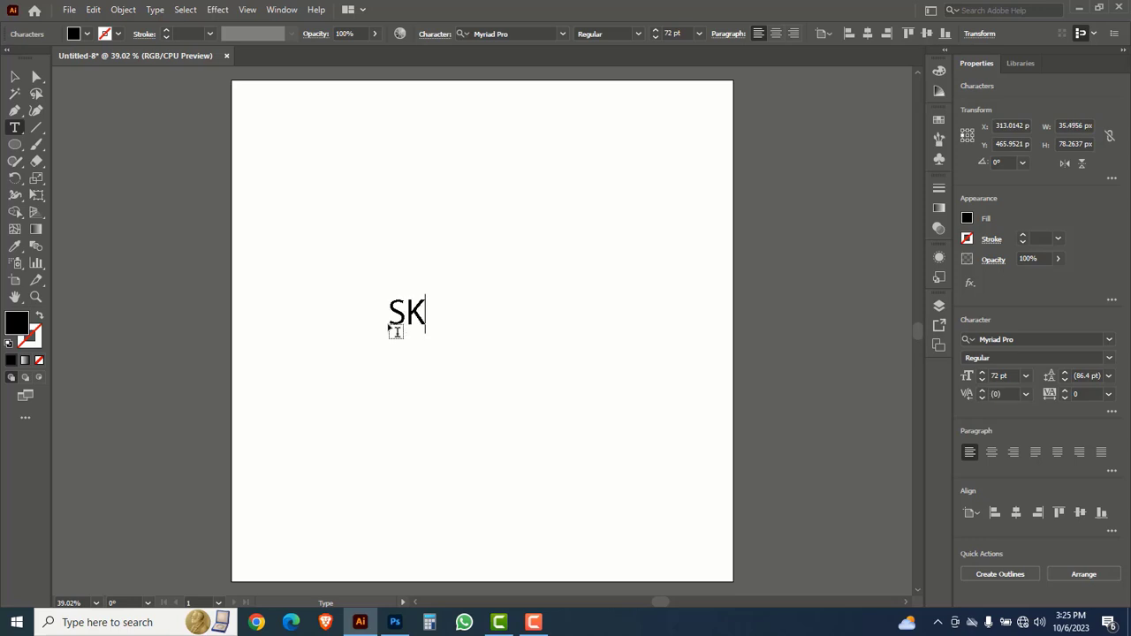
pyautogui.click(15, 77)
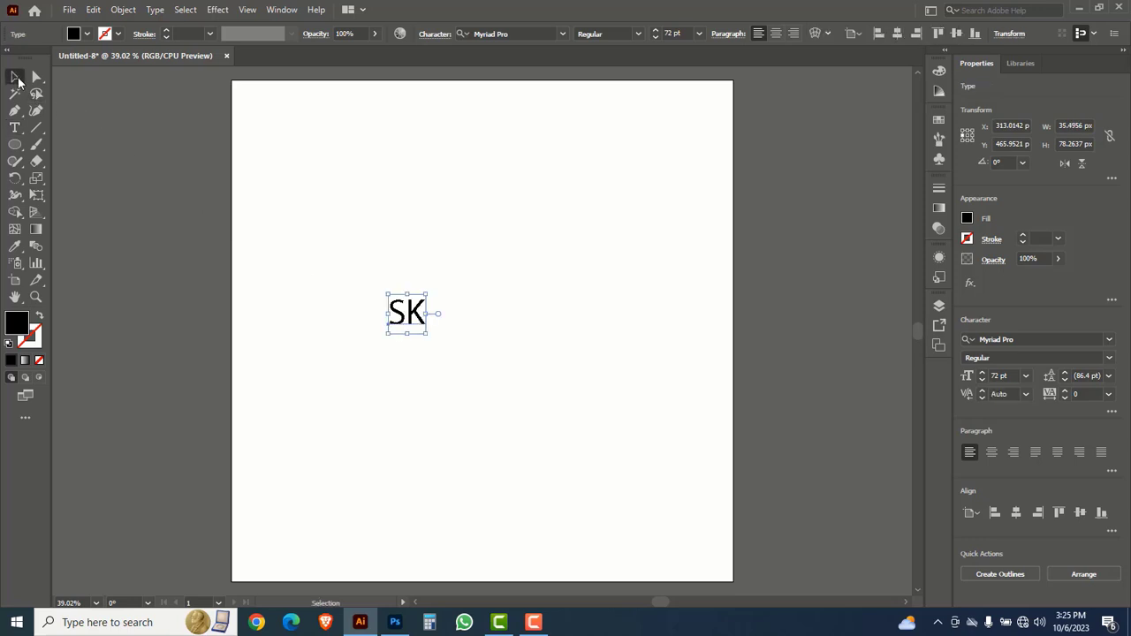
# Set the SK text to Armstrong Extrabold at 600 pt and reposition it over the artboard.
pyautogui.click(676, 33)
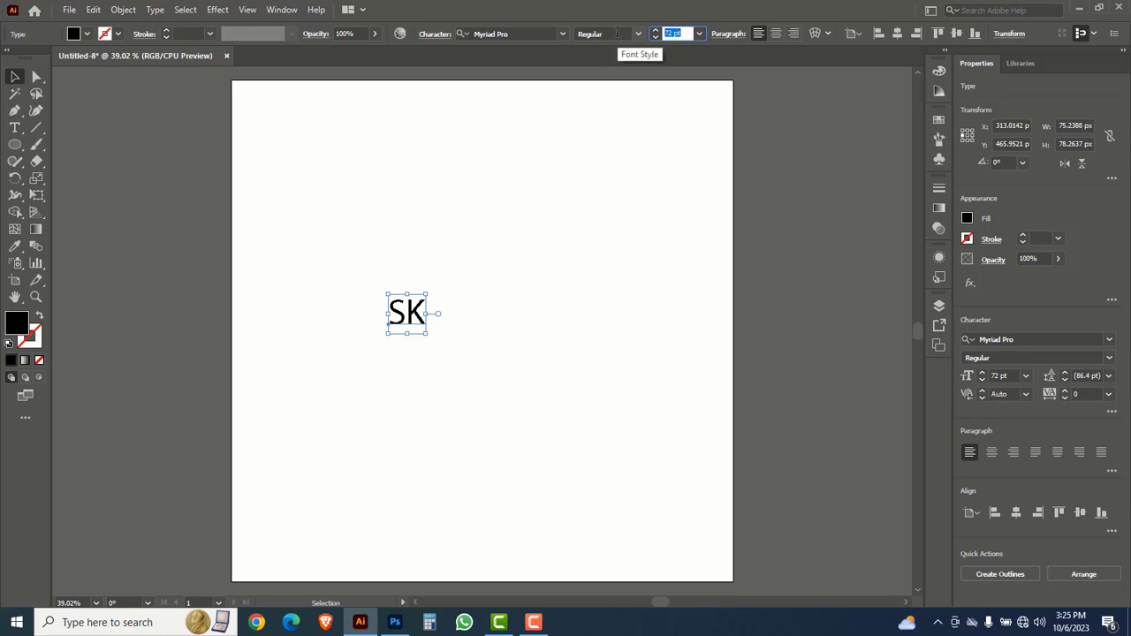
pyautogui.press('BackSpace')
pyautogui.write('600')
pyautogui.press('Return')
pyautogui.moveTo(566, 240); pyautogui.dragTo(527, 360)
pyautogui.click(562, 33)
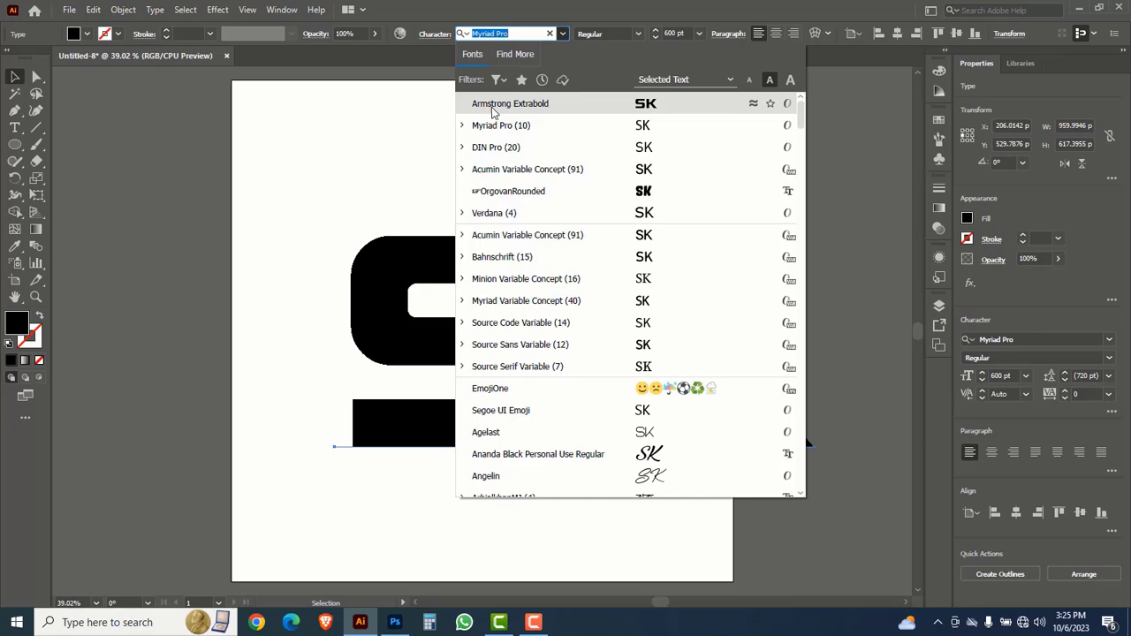
pyautogui.click(522, 112)
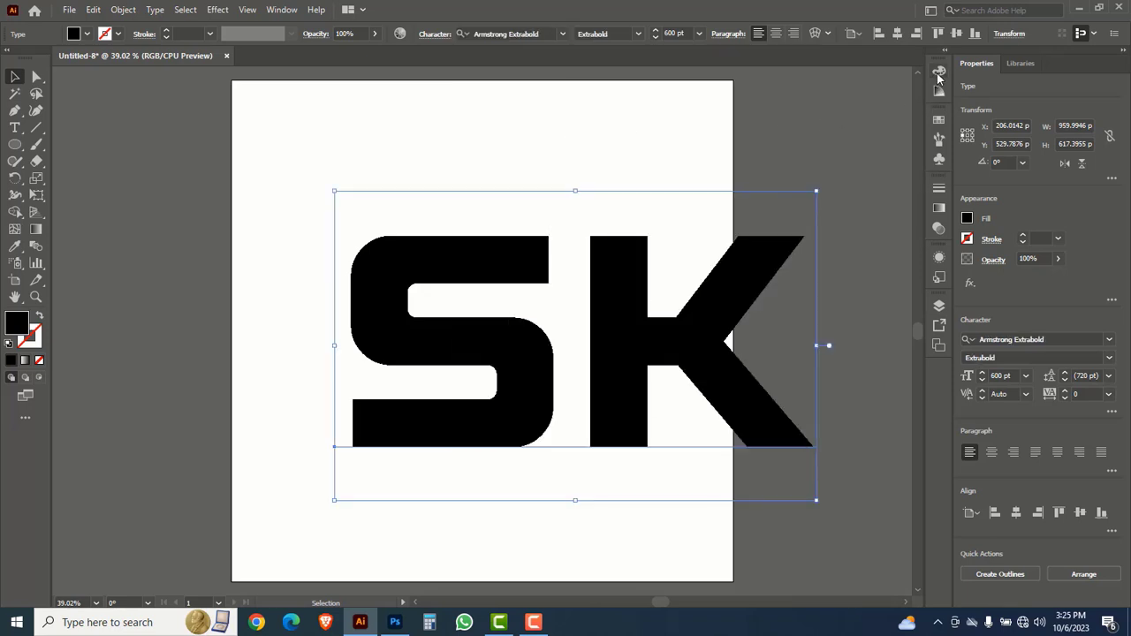
# Switch the color sliders to CMYK and fill the SK text with red: C 0, M 100, Y 100, K 0.
pyautogui.click(939, 71)
pyautogui.click(916, 64)
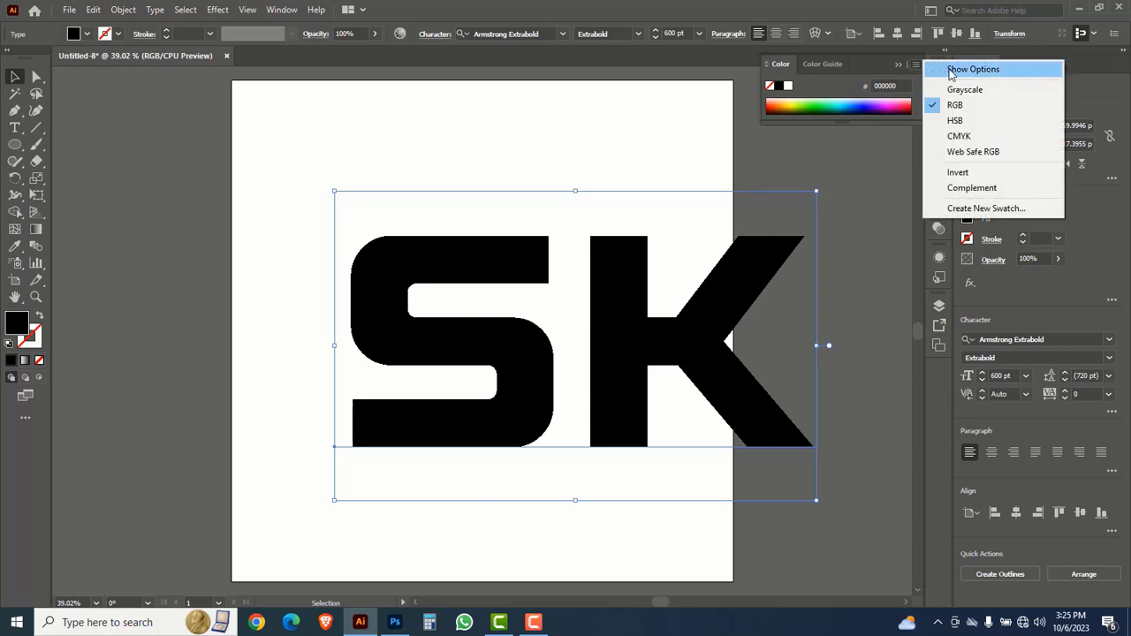
pyautogui.click(949, 70)
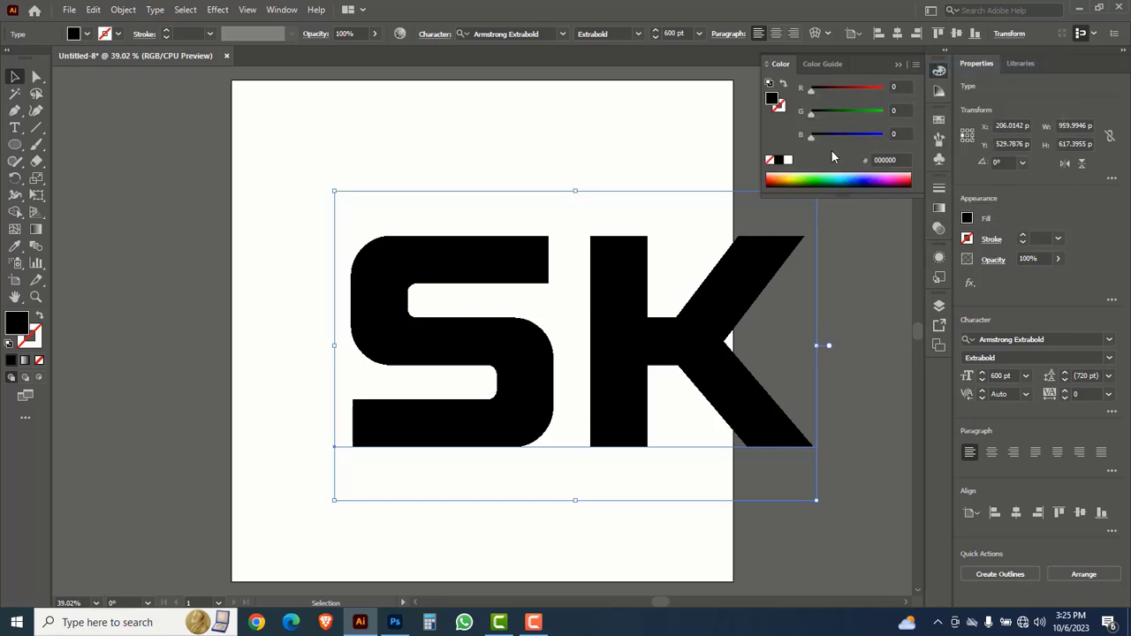
pyautogui.click(916, 64)
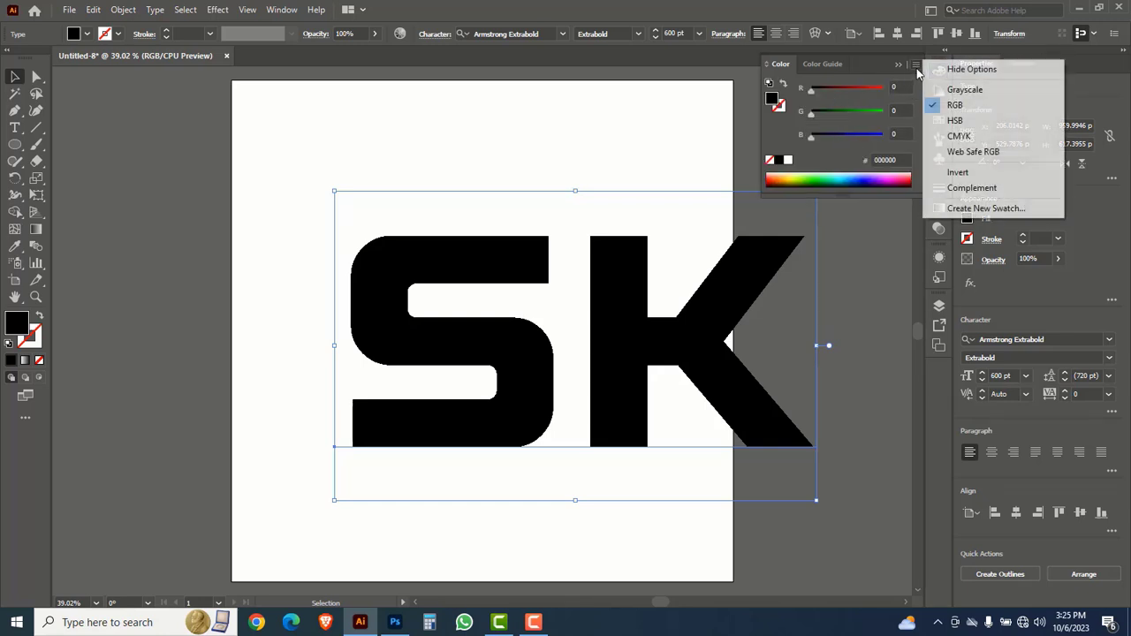
pyautogui.click(957, 137)
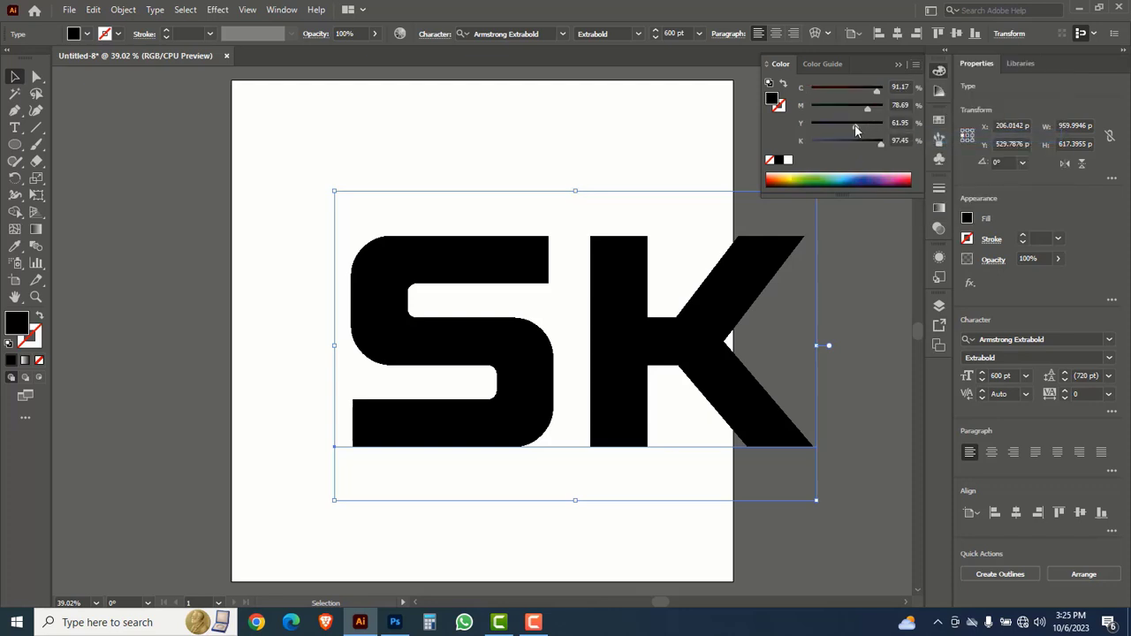
pyautogui.moveTo(856, 129); pyautogui.dragTo(811, 141)
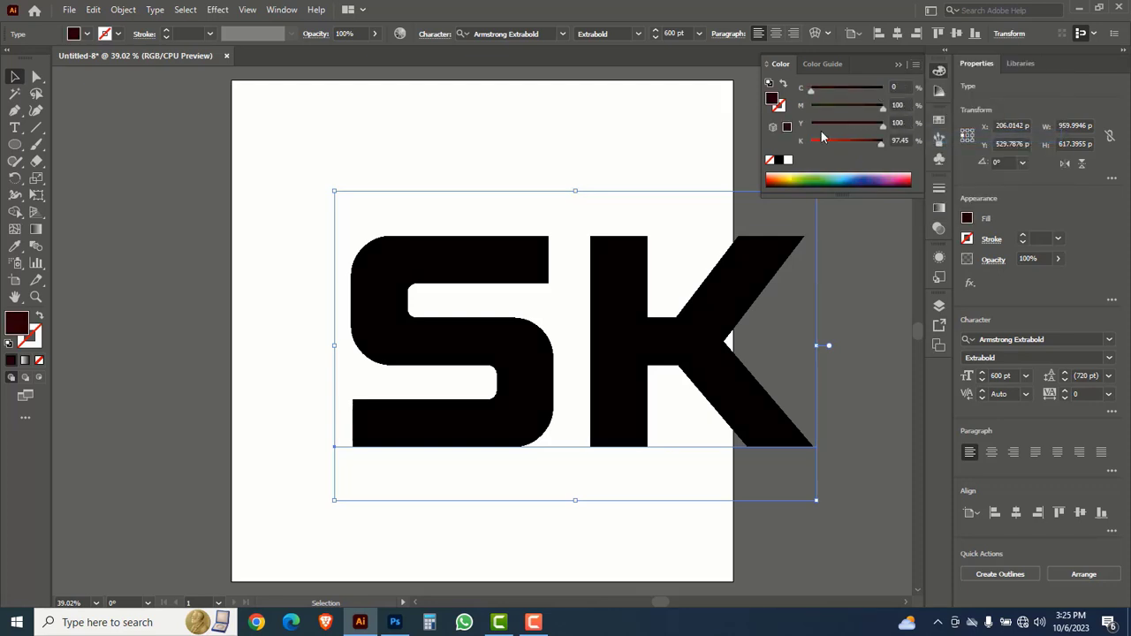
pyautogui.moveTo(878, 89); pyautogui.dragTo(811, 88)
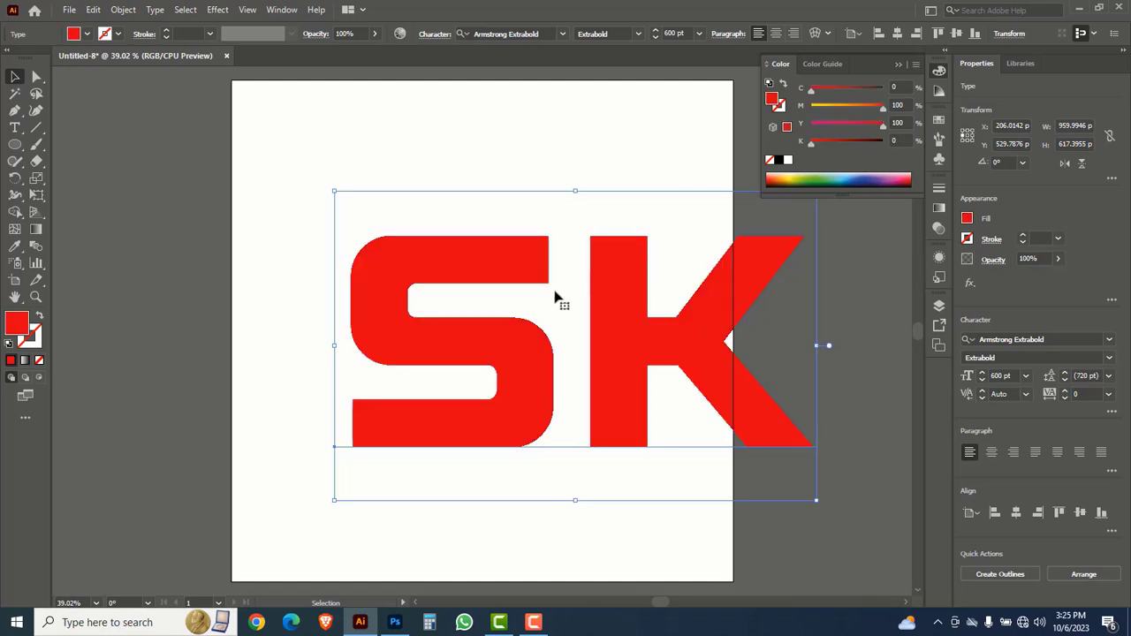
# Move the SK text off the artboard onto the empty canvas to its right.
pyautogui.press('z')
pyautogui.keyDown('alt'); pyautogui.click(542, 323); pyautogui.keyUp('alt')
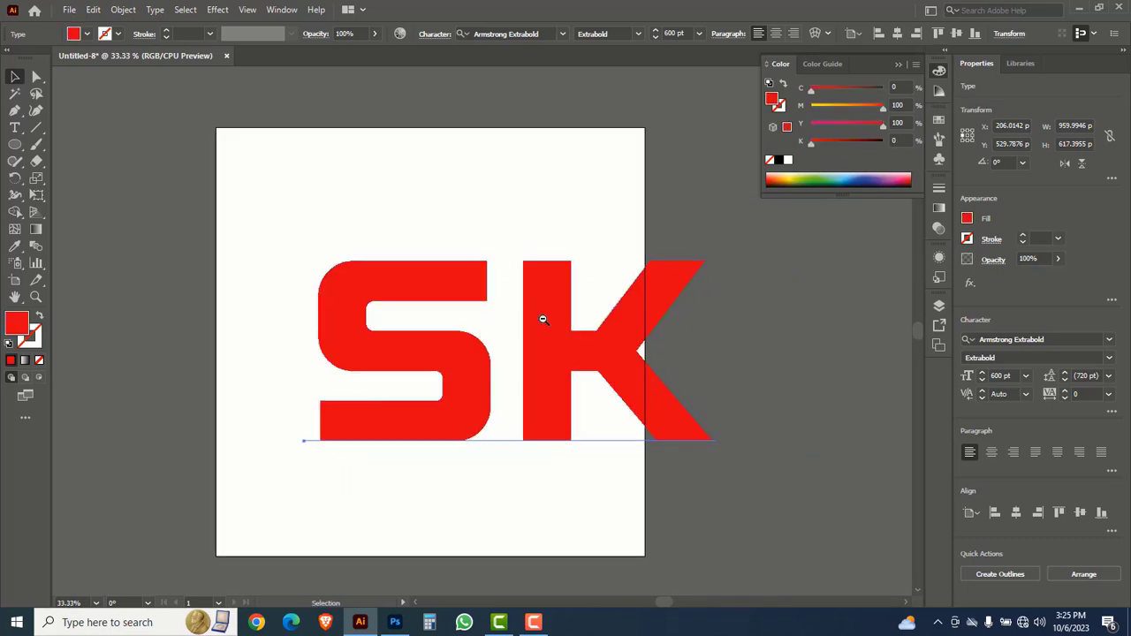
pyautogui.hscroll(2, 512, 325)
pyautogui.press('v')
pyautogui.click(434, 308)
pyautogui.moveTo(508, 308); pyautogui.dragTo(865, 386)
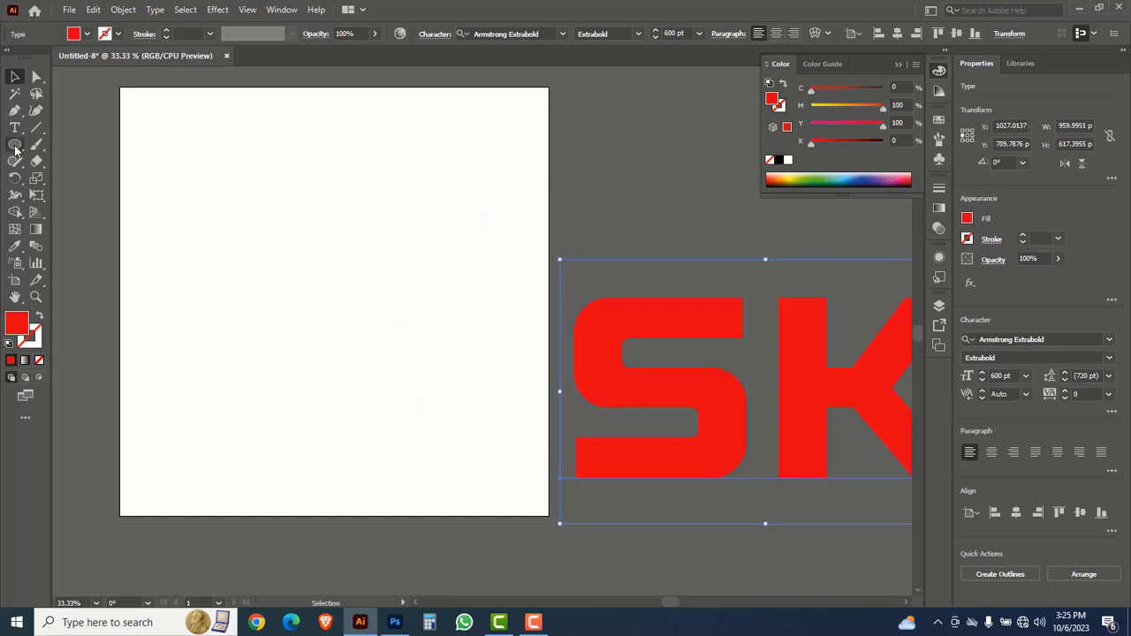
pyautogui.moveTo(14, 144); pyautogui.dragTo(76, 177)
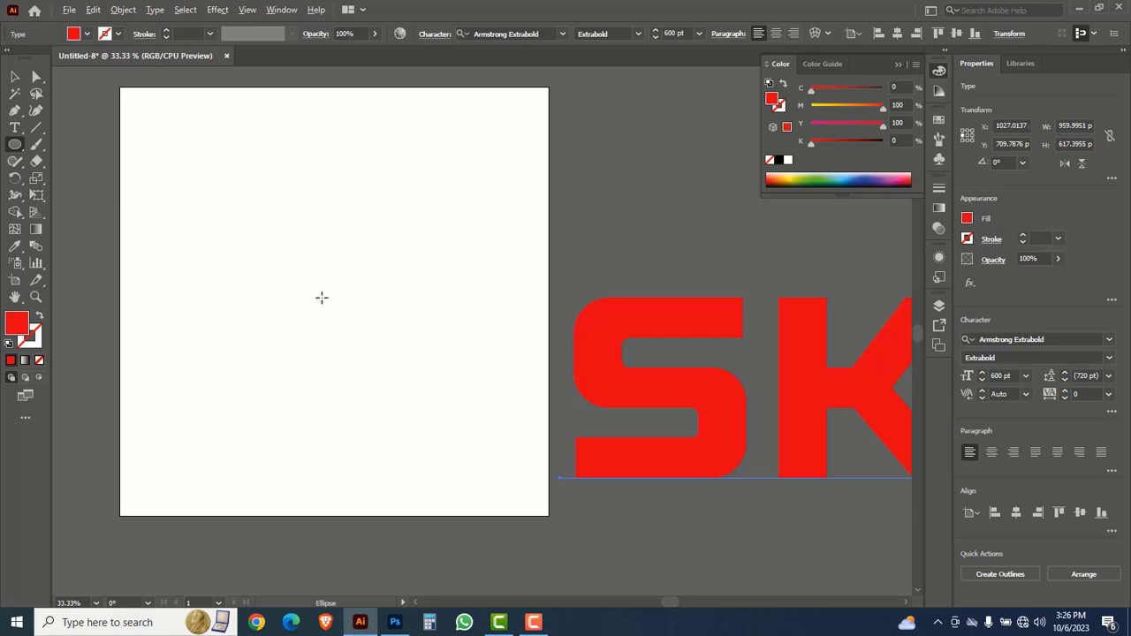
pyautogui.moveTo(322, 297)
pyautogui.mouseDown()
pyautogui.moveTo(391, 391)
pyautogui.moveTo(393, 376)
pyautogui.mouseUp()
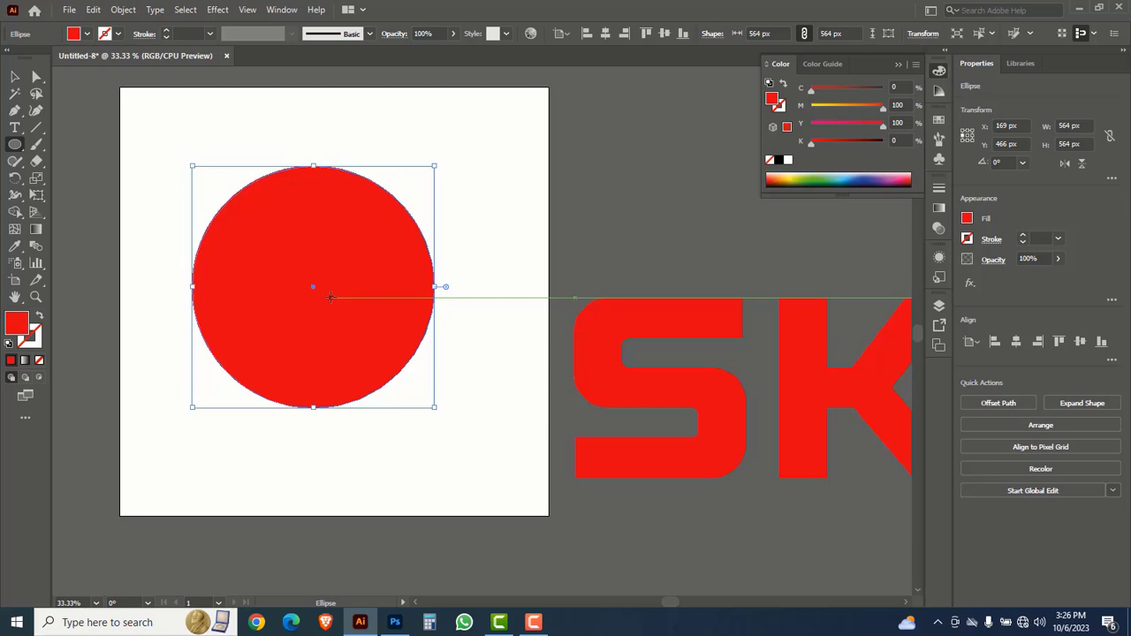
pyautogui.press('v')
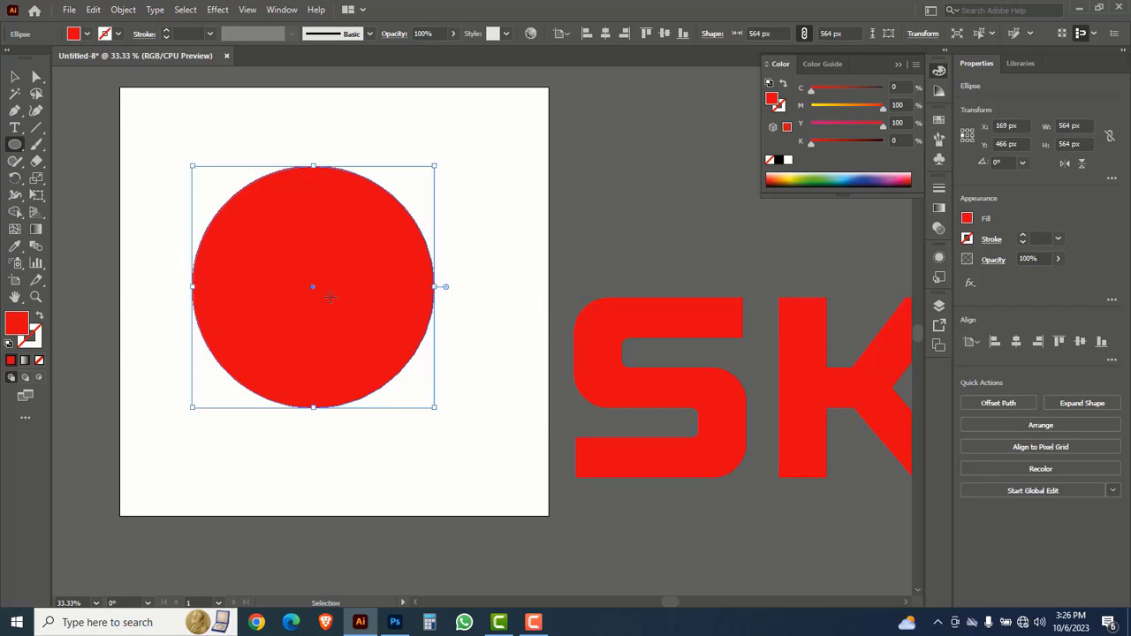
pyautogui.hotkey('ctrl', 'z')
# Create a 600 × 600 px circle with the Ellipse tool and move it near the center of the artboard.
pyautogui.click(14, 144)
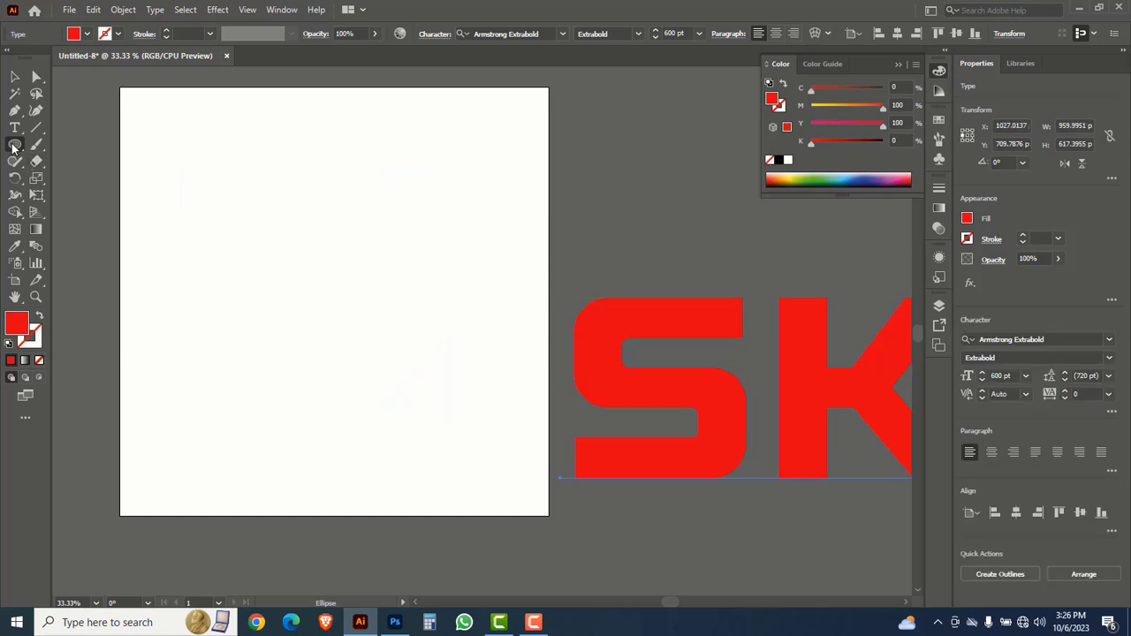
pyautogui.moveTo(12, 149); pyautogui.dragTo(102, 177)
pyautogui.click(328, 311)
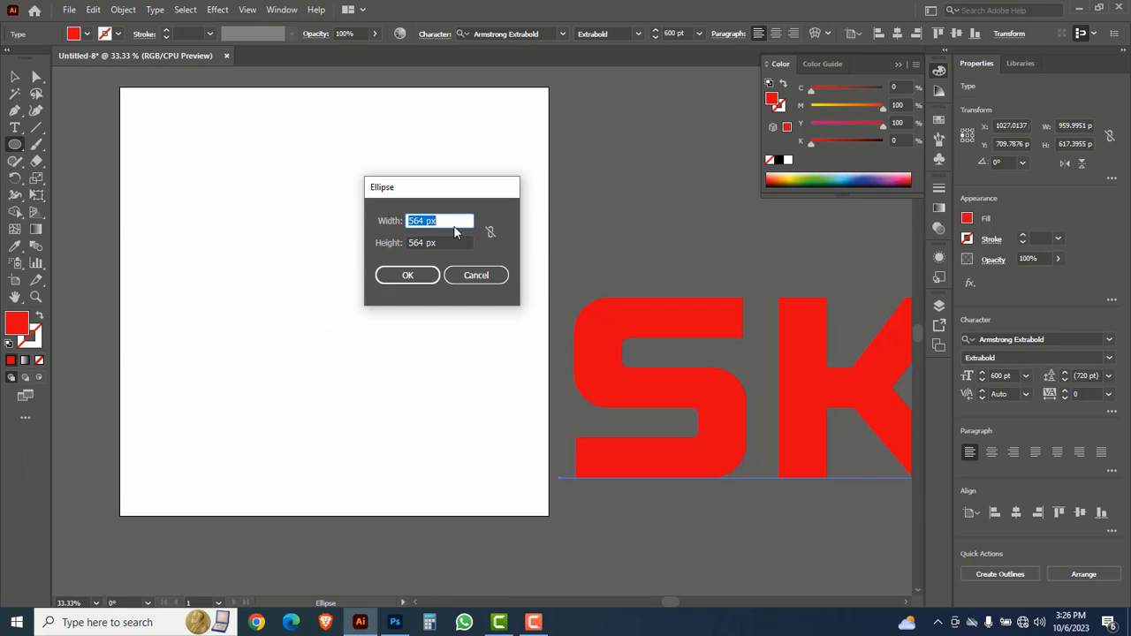
pyautogui.write('600')
pyautogui.press('Tab')
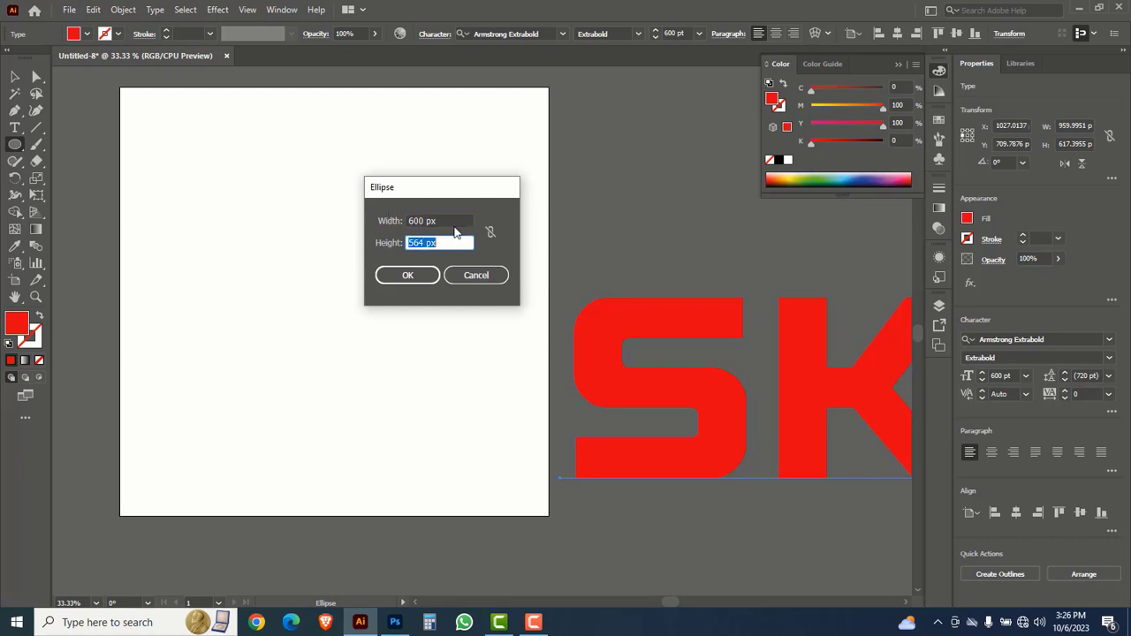
pyautogui.write('600')
pyautogui.click(406, 276)
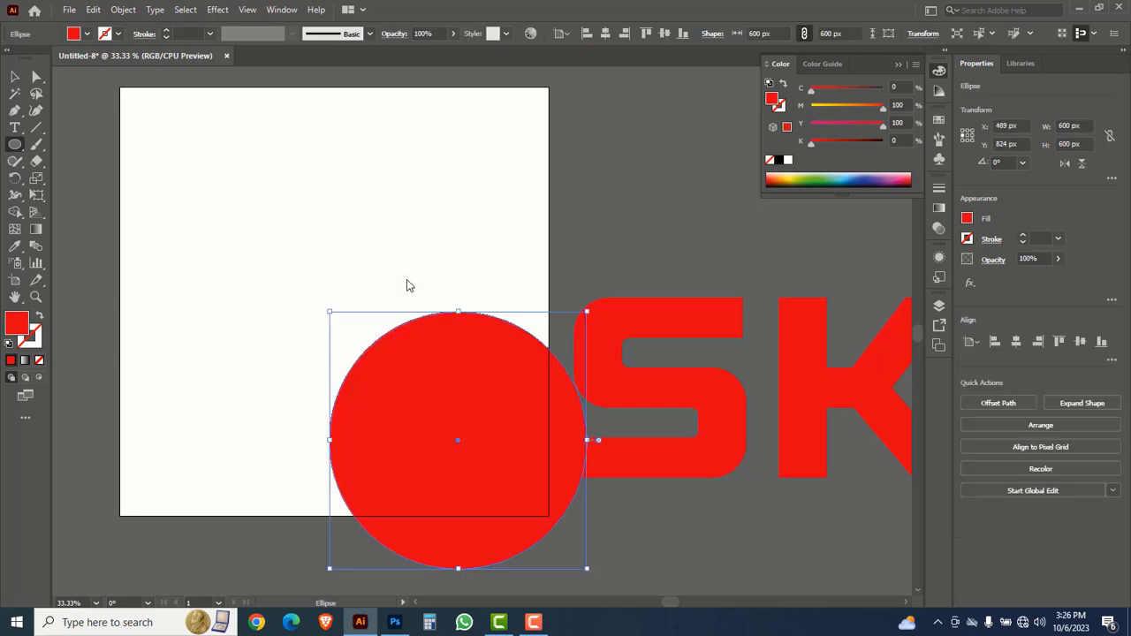
pyautogui.click(14, 77)
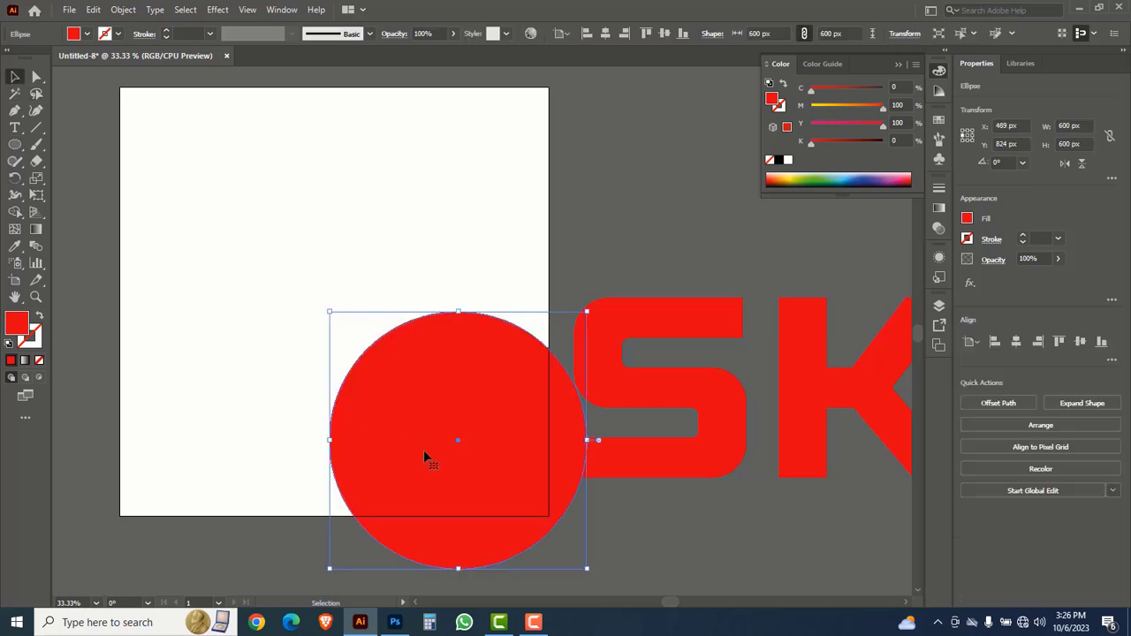
pyautogui.moveTo(429, 443); pyautogui.dragTo(302, 289)
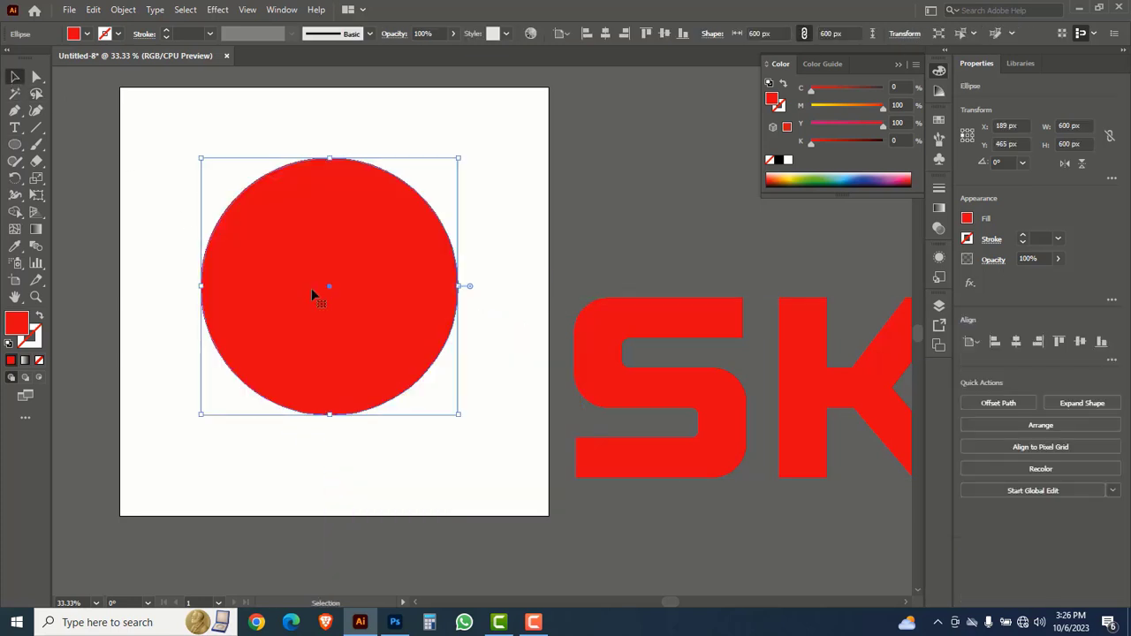
# Center the circle on the artboard and change it to no fill with a black stroke.
pyautogui.click(603, 37)
pyautogui.click(664, 35)
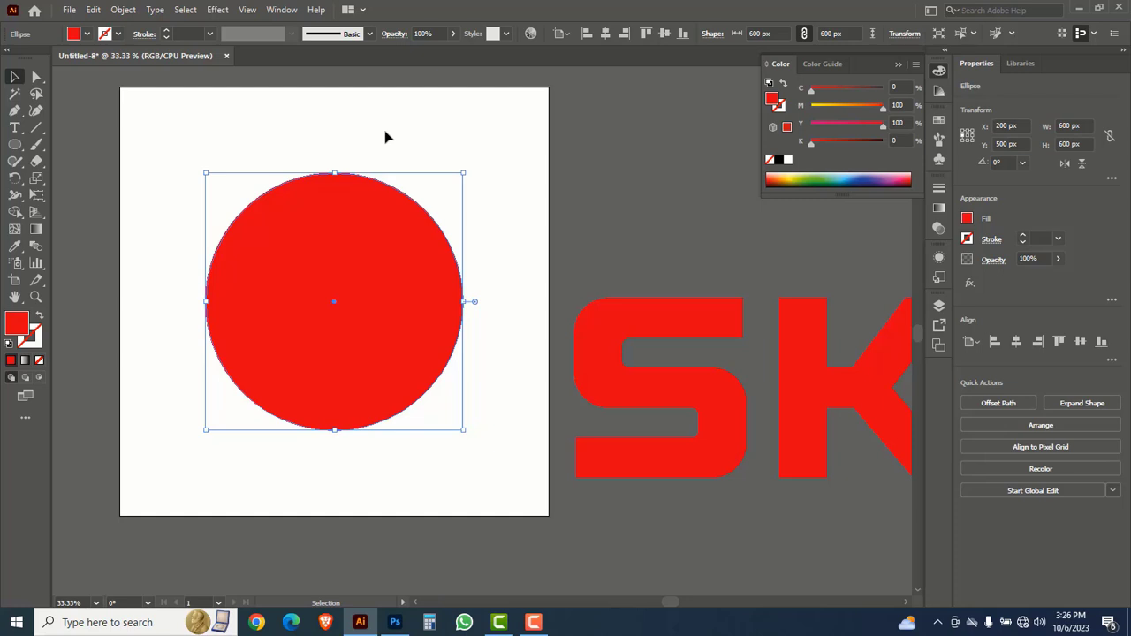
pyautogui.click(769, 161)
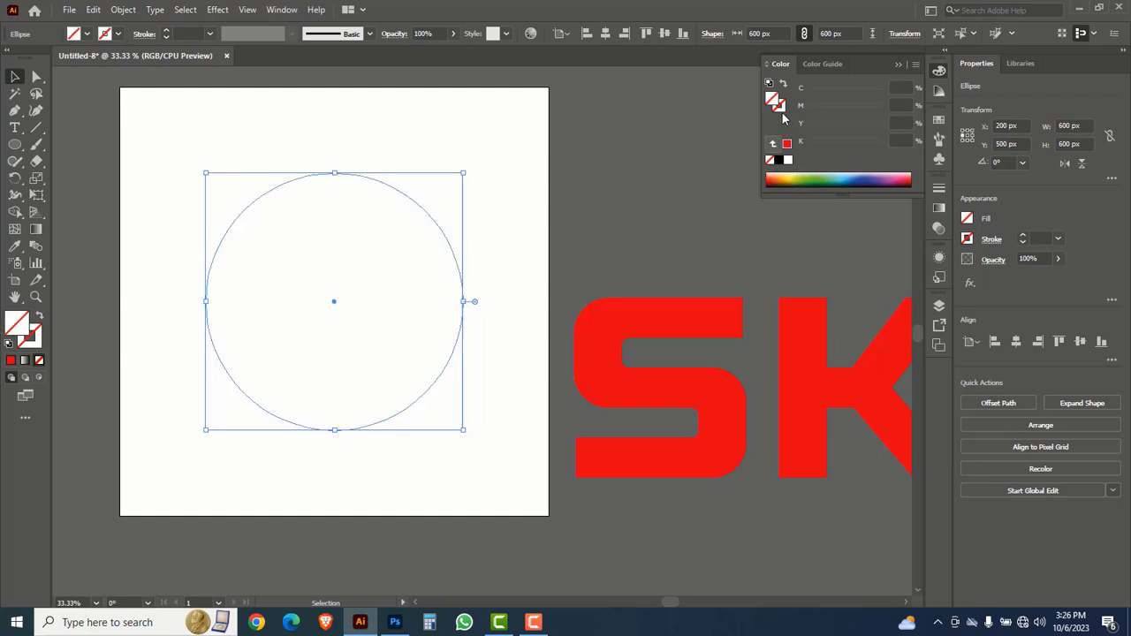
pyautogui.click(778, 160)
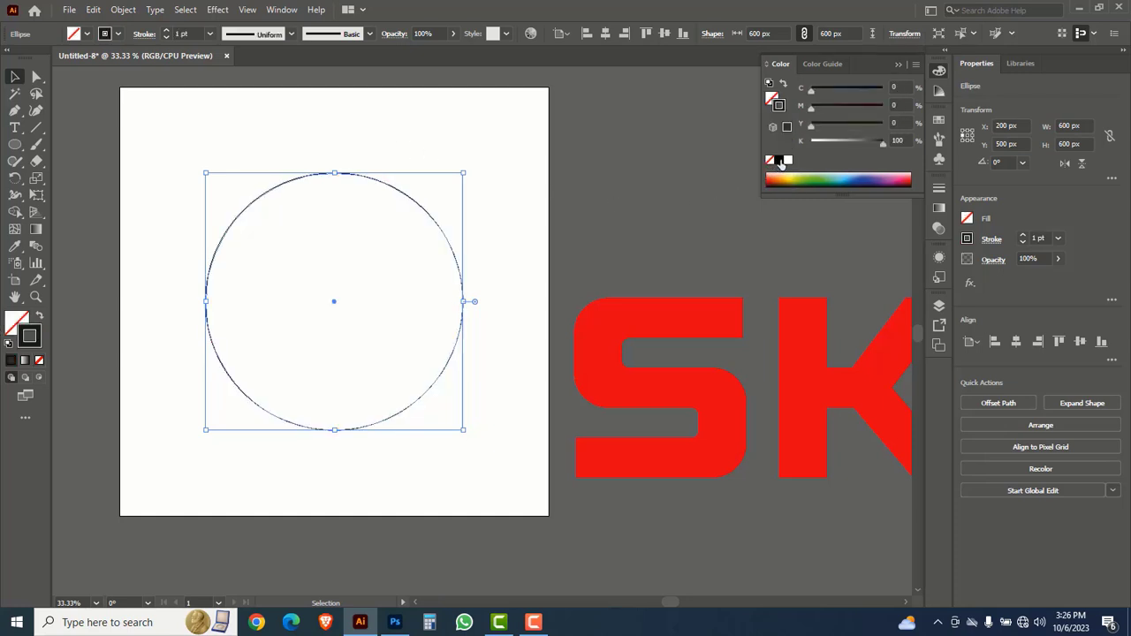
# Create a smaller concentric circle inside the first one by offsetting its path by -56 px.
pyautogui.press('z')
pyautogui.click(346, 296)
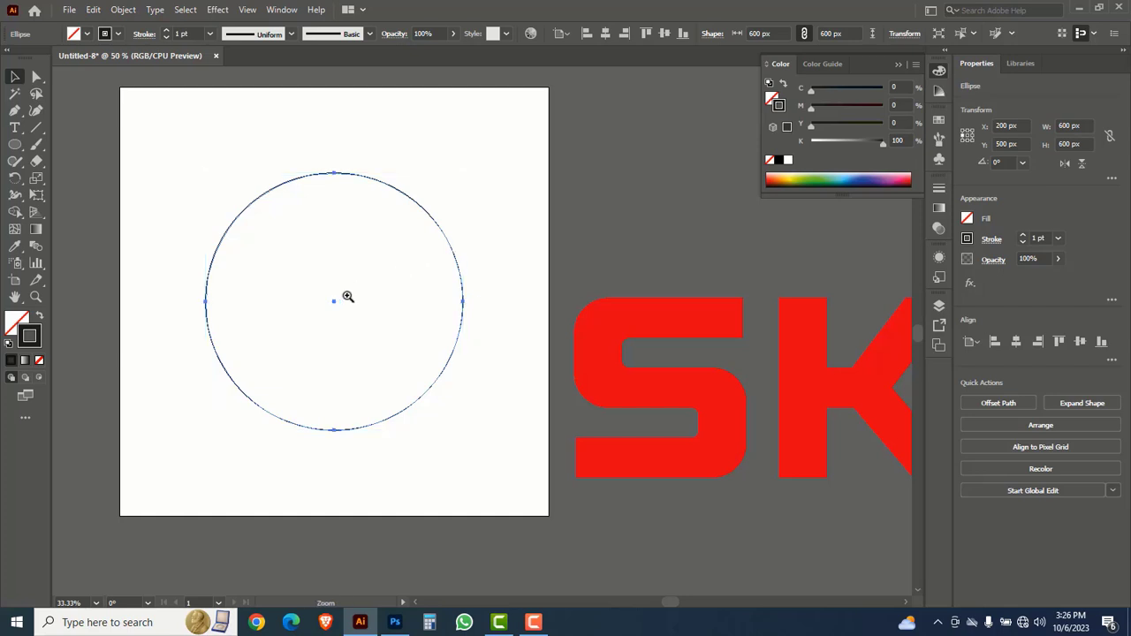
pyautogui.moveTo(467, 328); pyautogui.dragTo(434, 323)
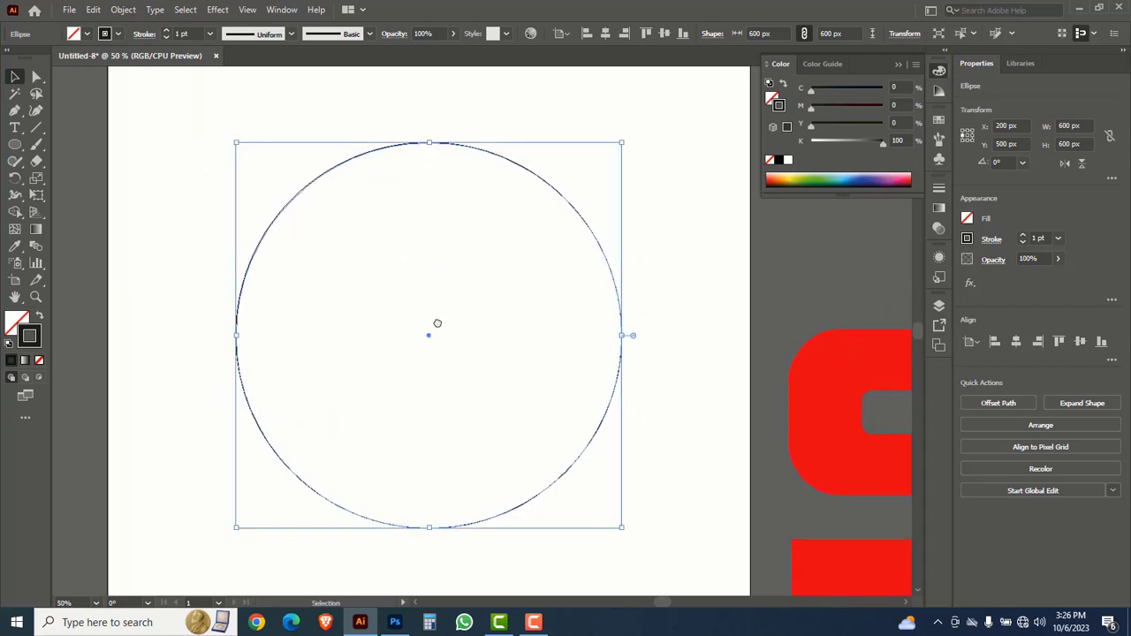
pyautogui.click(123, 11)
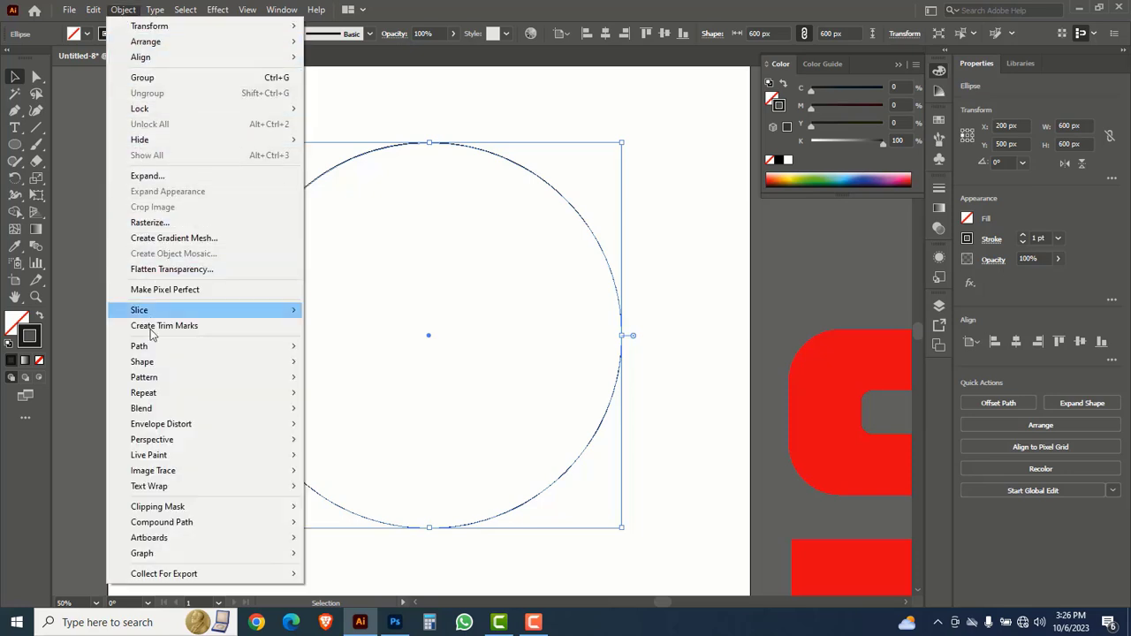
pyautogui.moveTo(177, 352)
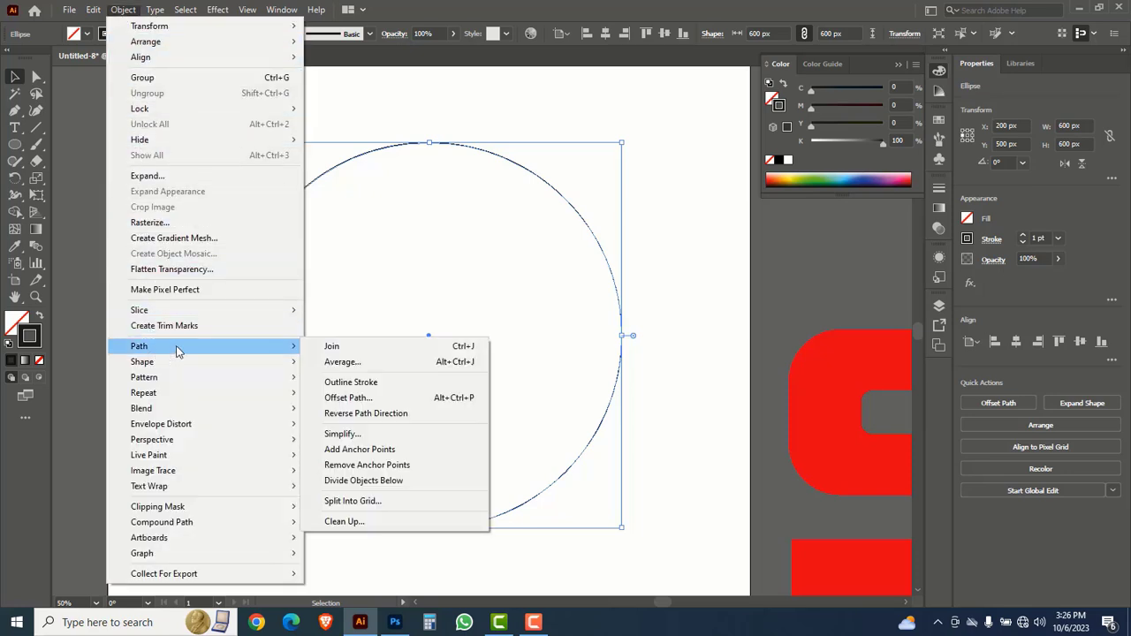
pyautogui.click(344, 397)
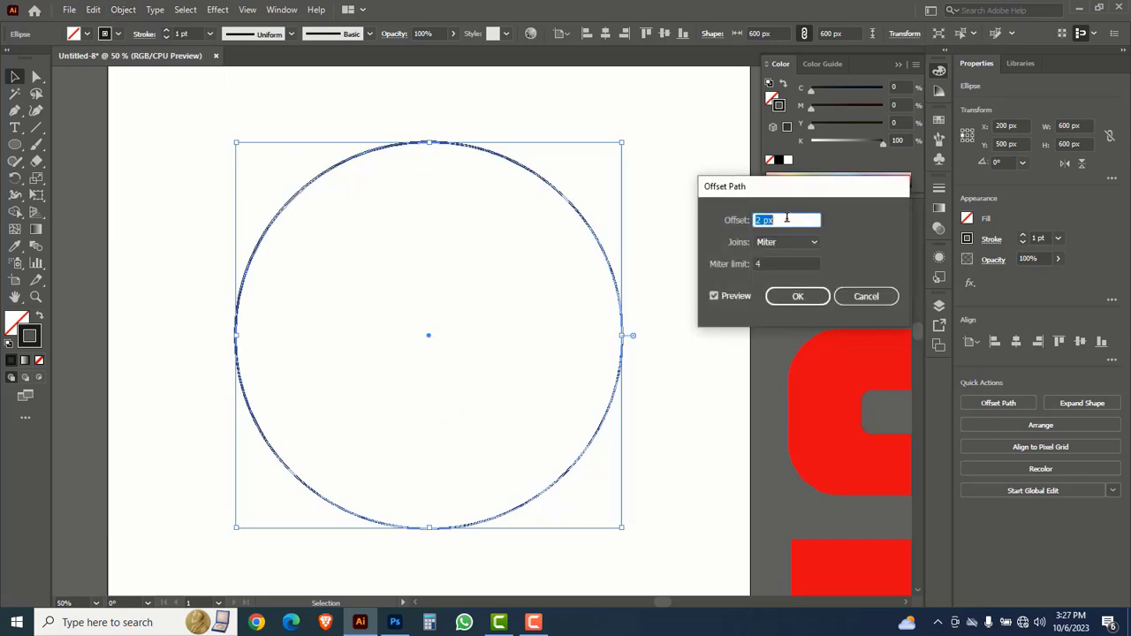
pyautogui.scroll(-20, 786, 219)
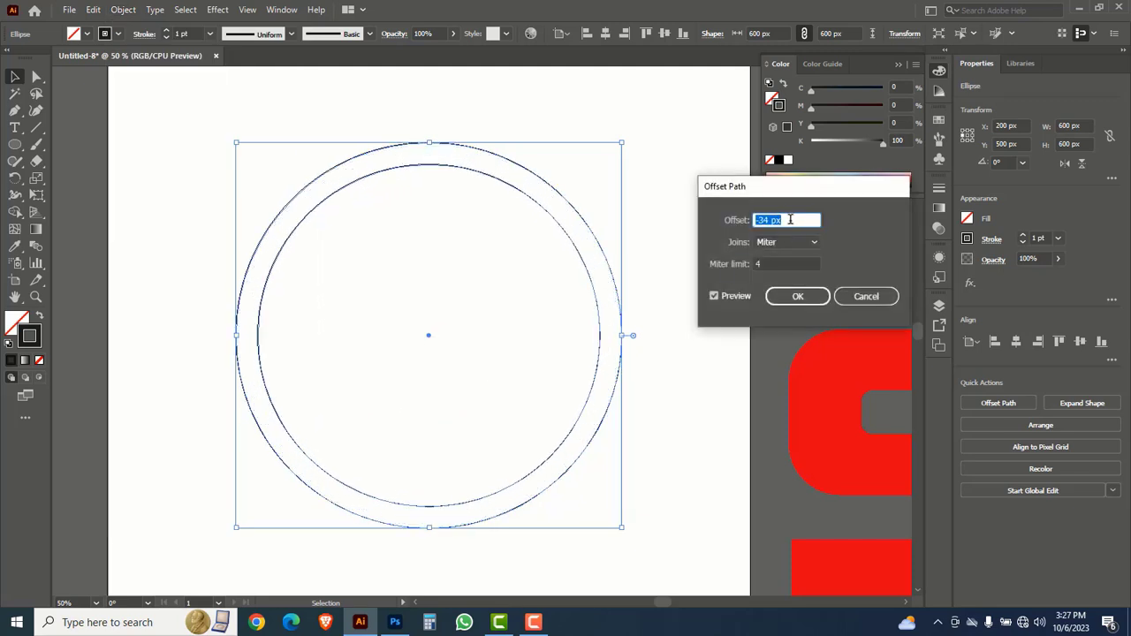
pyautogui.scroll(-19, 790, 219)
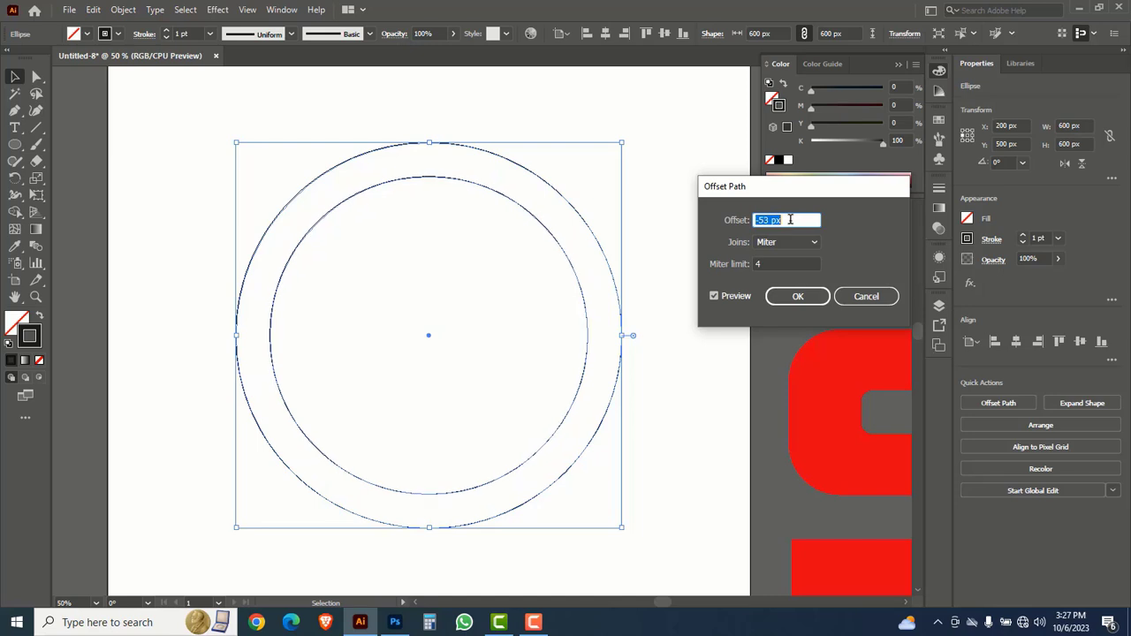
pyautogui.scroll(-4, 790, 219)
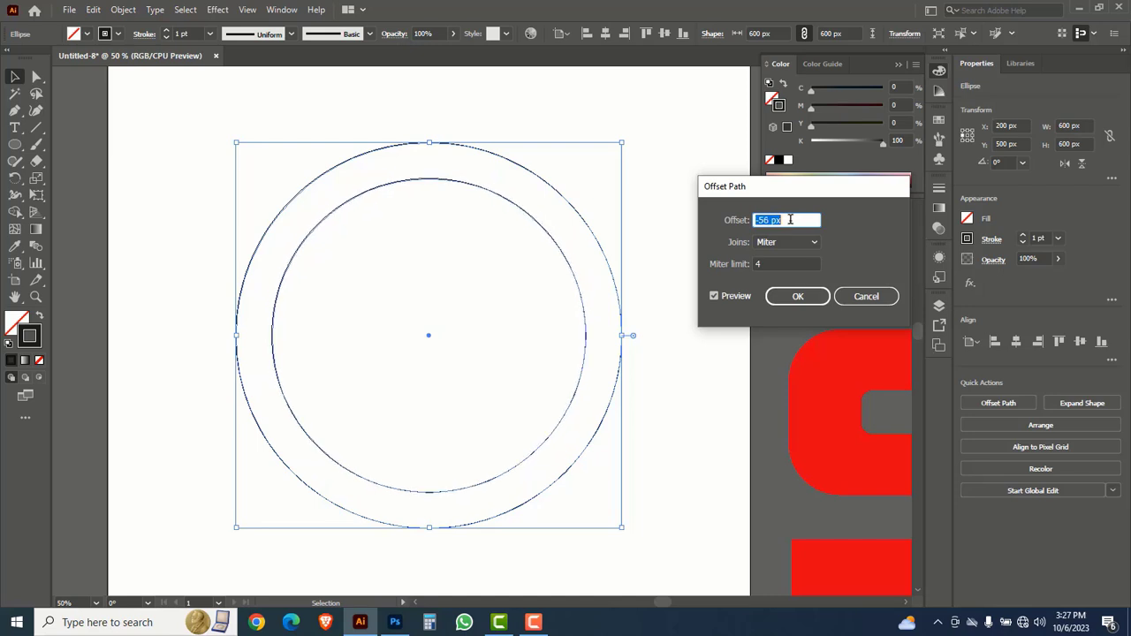
pyautogui.click(797, 296)
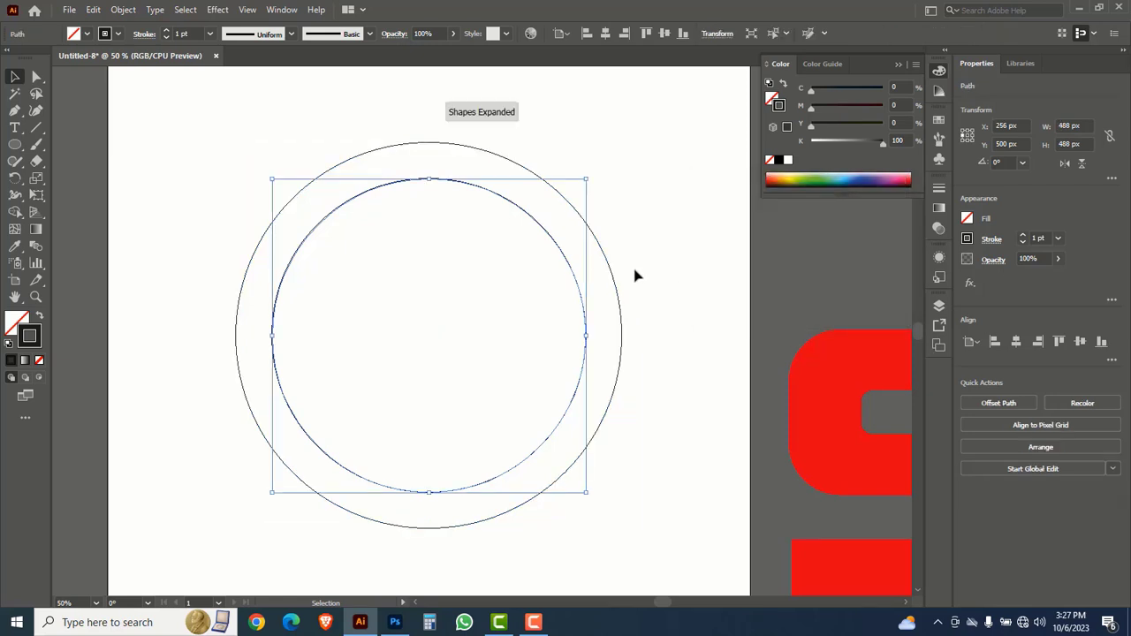
# Stretch the inner circle to 561 px wide past the outer circle's right edge and 546 px high about its center.
pyautogui.moveTo(586, 335); pyautogui.dragTo(633, 339)
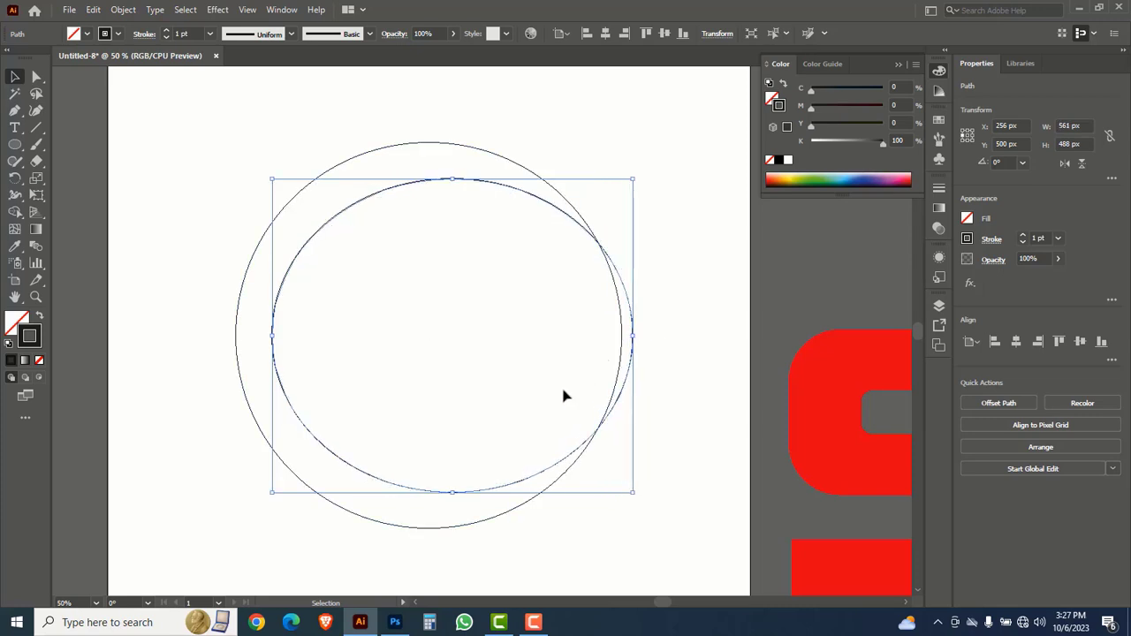
pyautogui.moveTo(452, 492); pyautogui.dragTo(454, 510)
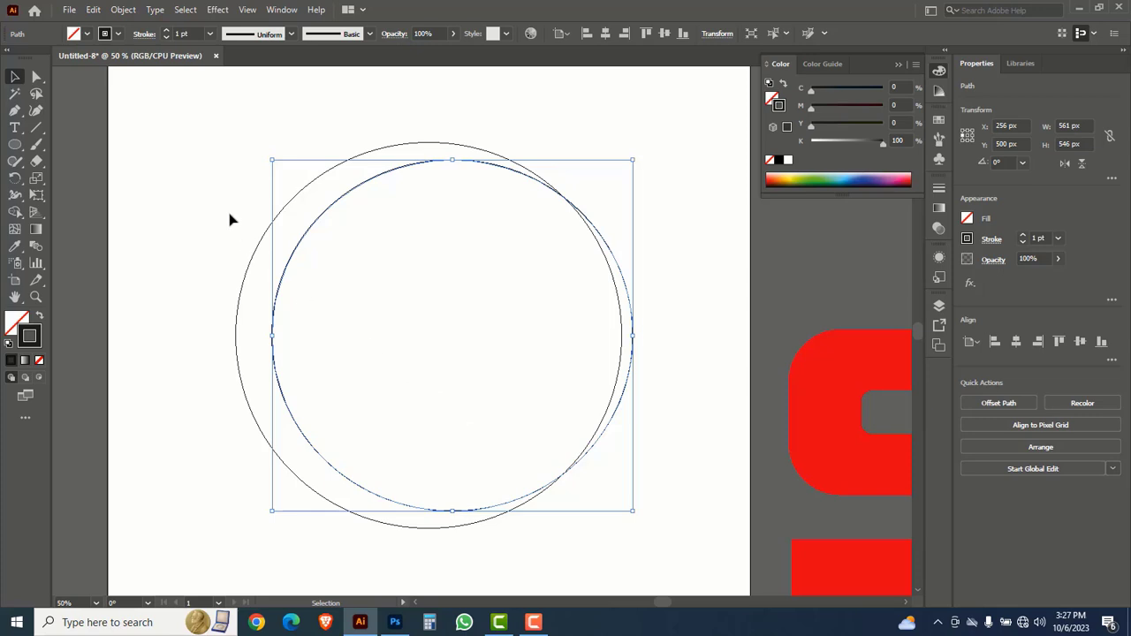
# Duplicate both circles to the right and reflect the copied pair across the vertical axis.
pyautogui.moveTo(217, 179); pyautogui.dragTo(363, 299)
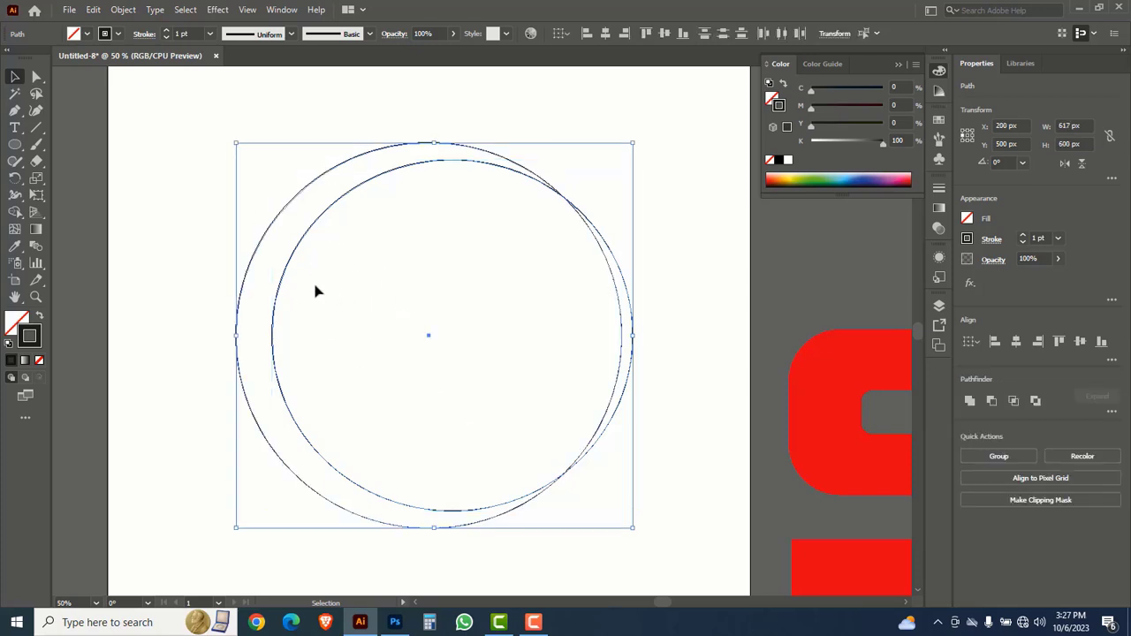
pyautogui.moveTo(288, 288); pyautogui.dragTo(437, 308)
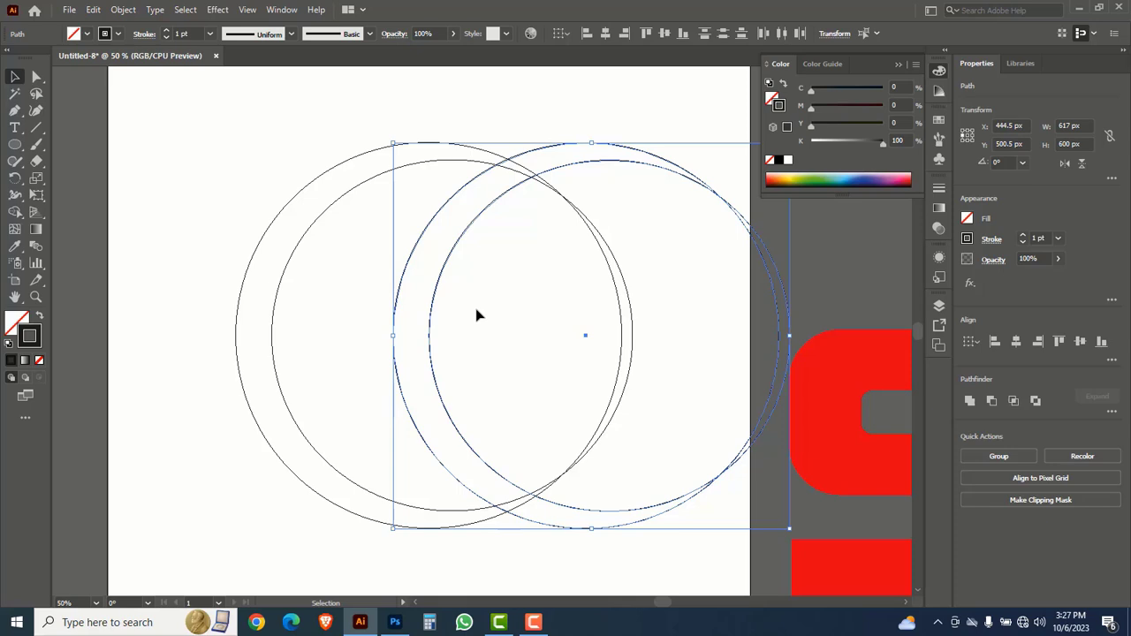
pyautogui.press('o')
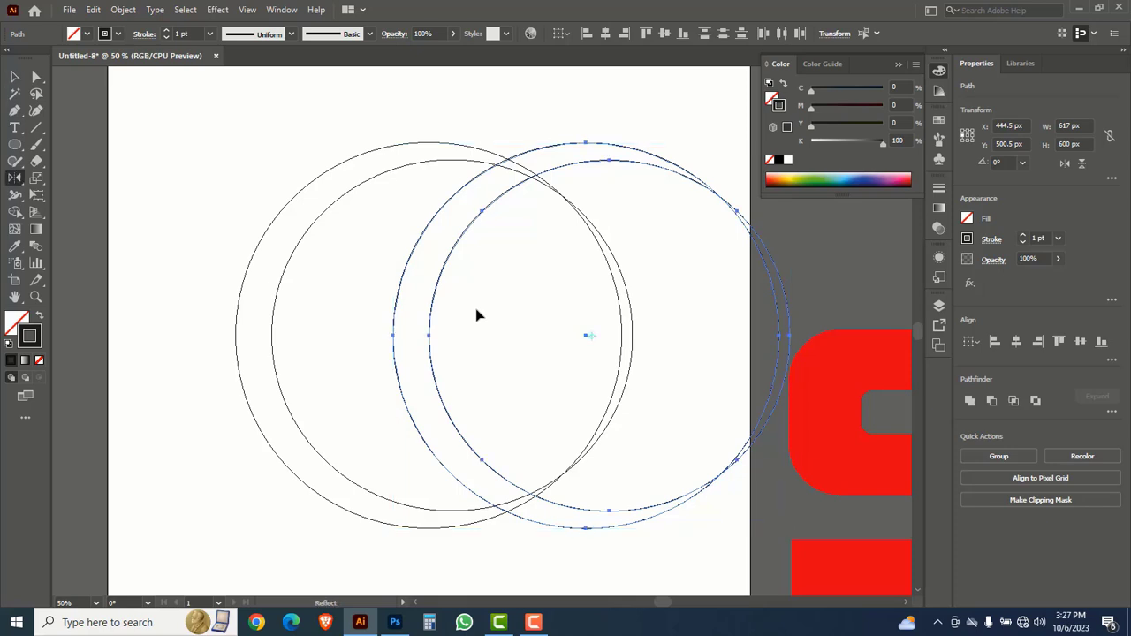
pyautogui.press('Return')
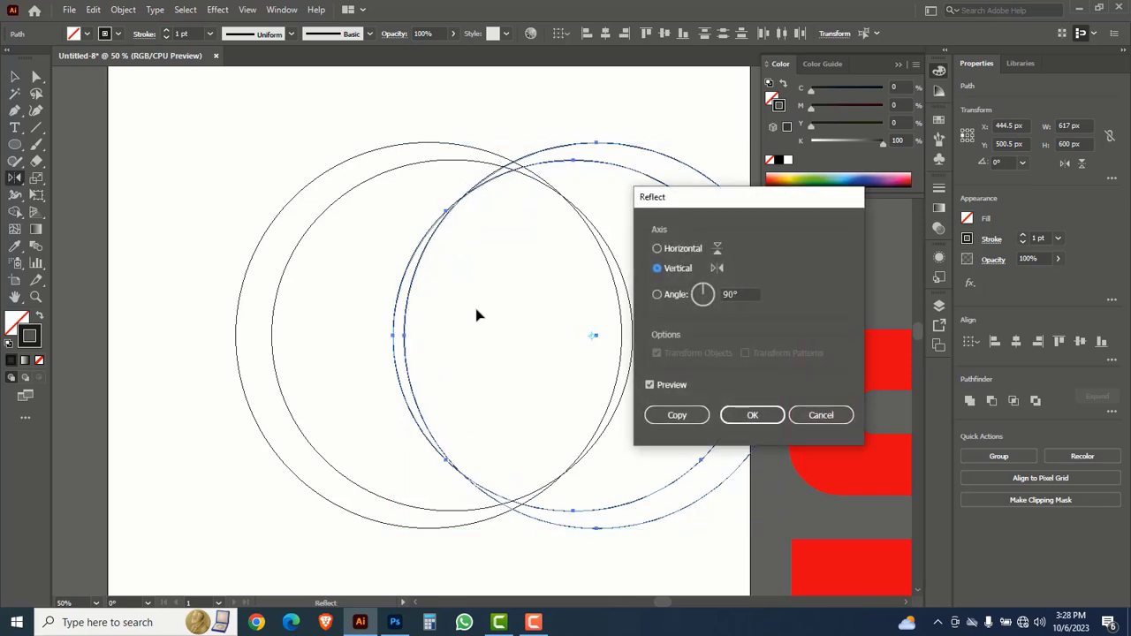
pyautogui.click(758, 415)
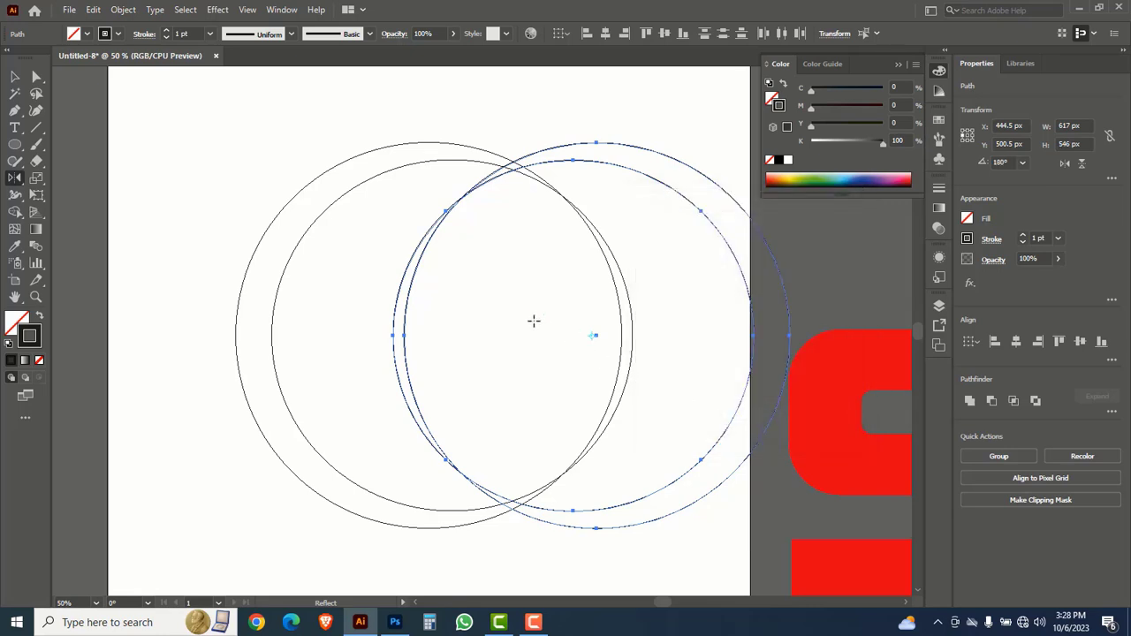
pyautogui.click(15, 78)
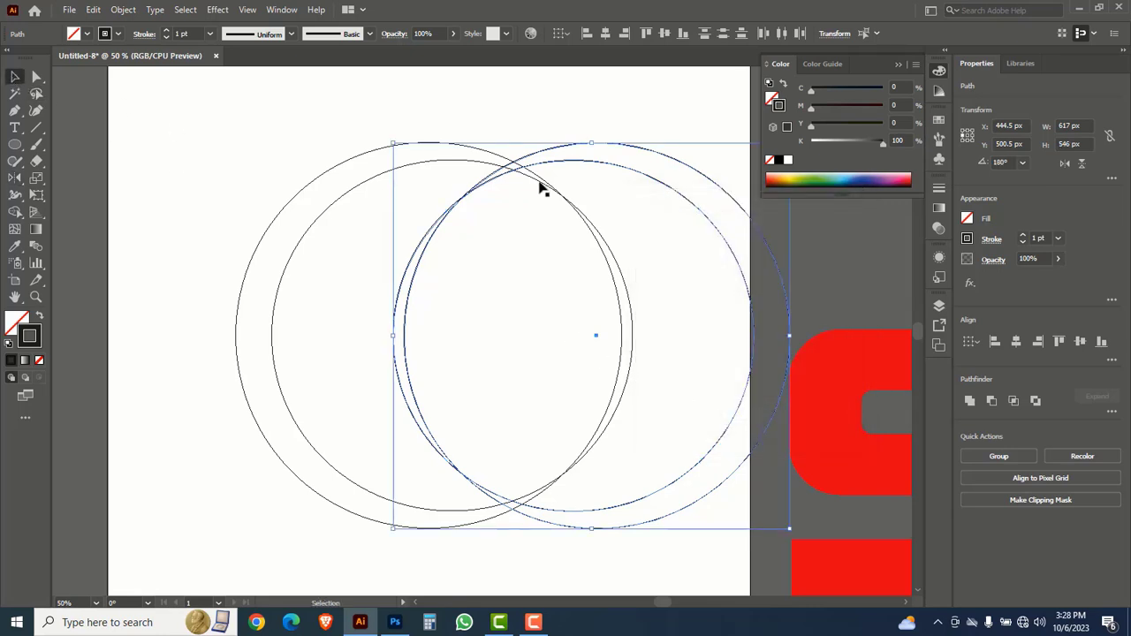
# Move the mirrored pair back over the original circles and scale it down proportionally to about 515 px wide, fitting inside them.
pyautogui.moveTo(730, 245); pyautogui.dragTo(558, 246)
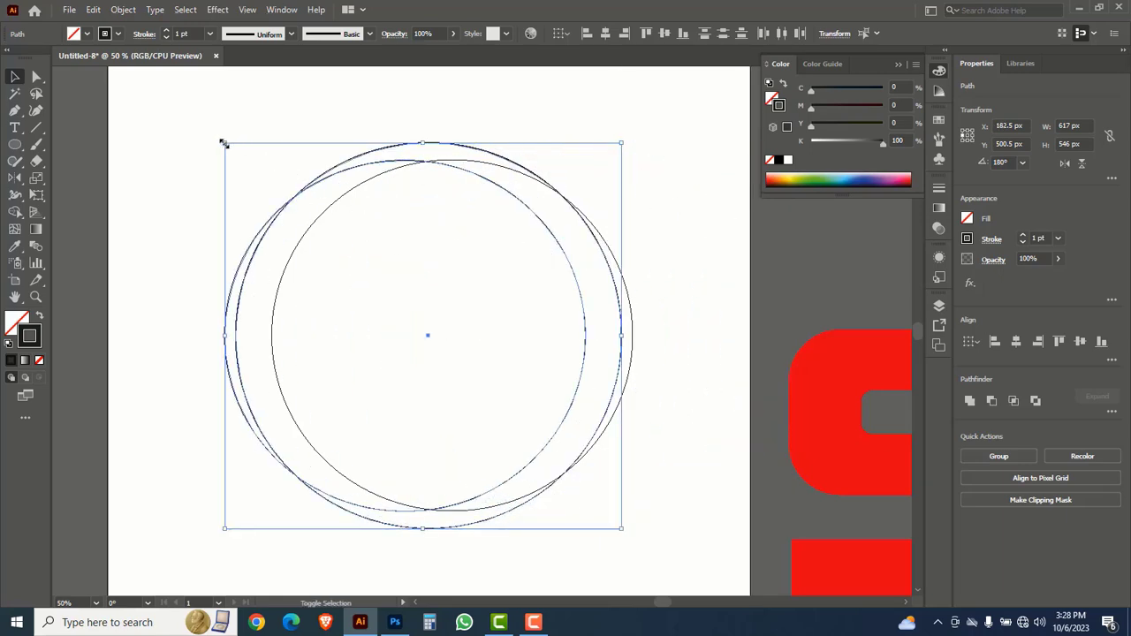
pyautogui.moveTo(224, 144); pyautogui.dragTo(296, 213)
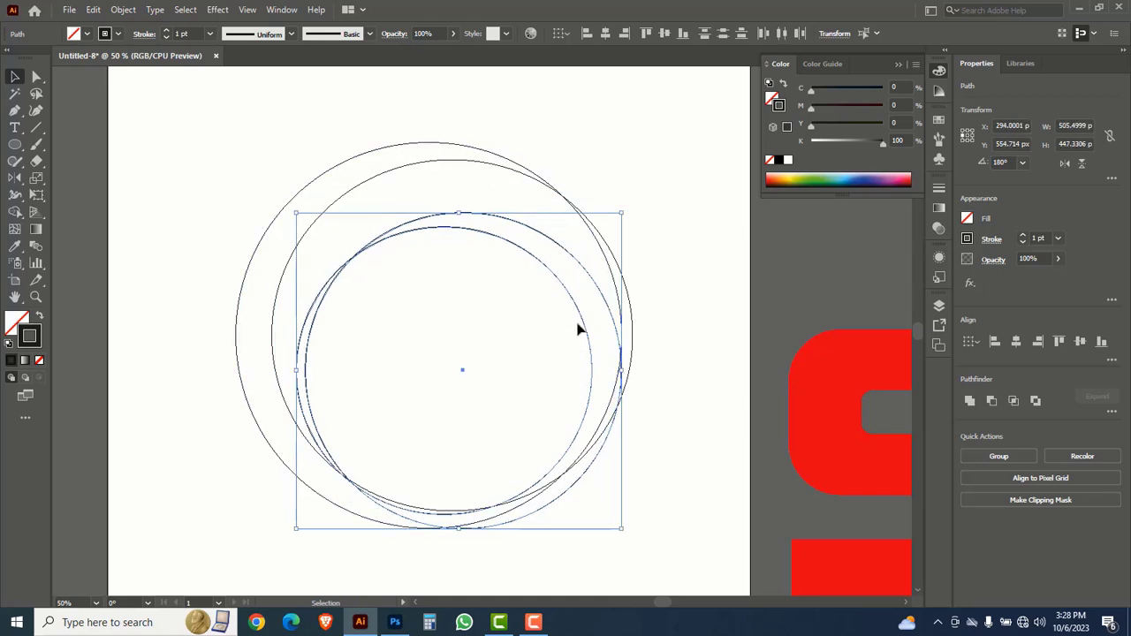
pyautogui.moveTo(582, 321); pyautogui.dragTo(580, 292)
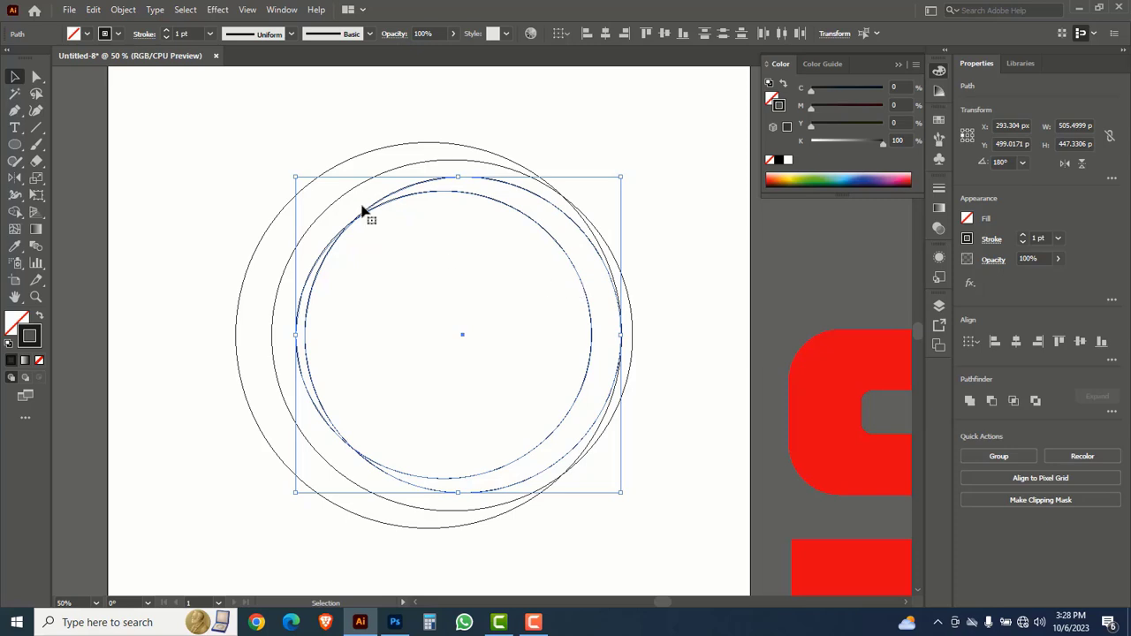
pyautogui.moveTo(295, 177); pyautogui.dragTo(287, 172)
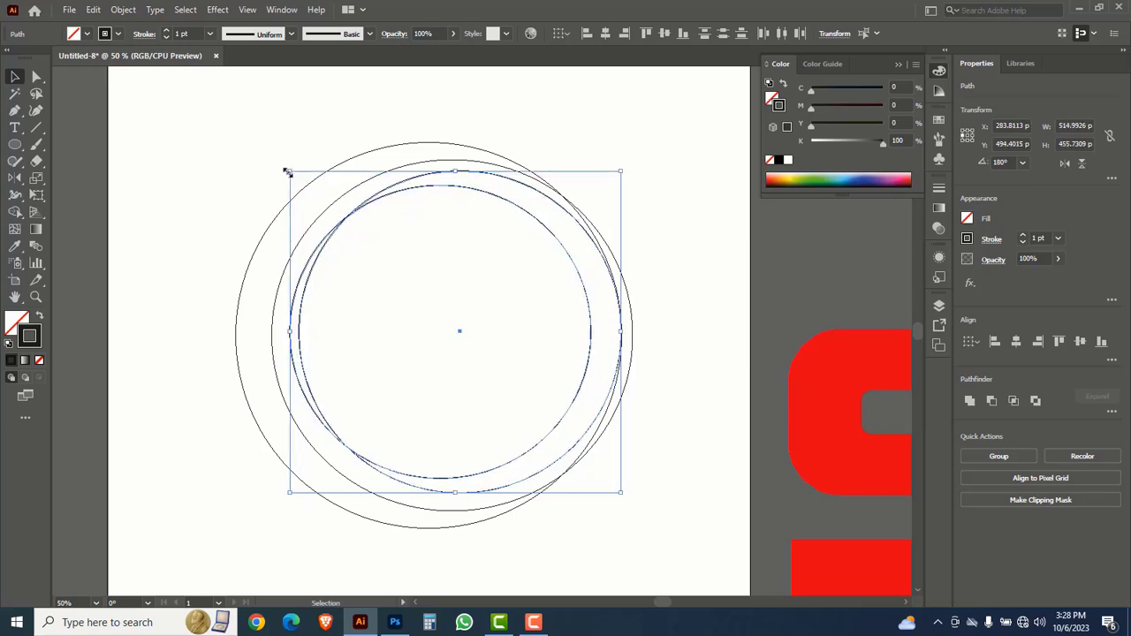
# Draw a straight horizontal line about 760 px long across the upper part of the circles with the Pen tool.
pyautogui.click(15, 110)
pyautogui.click(71, 113)
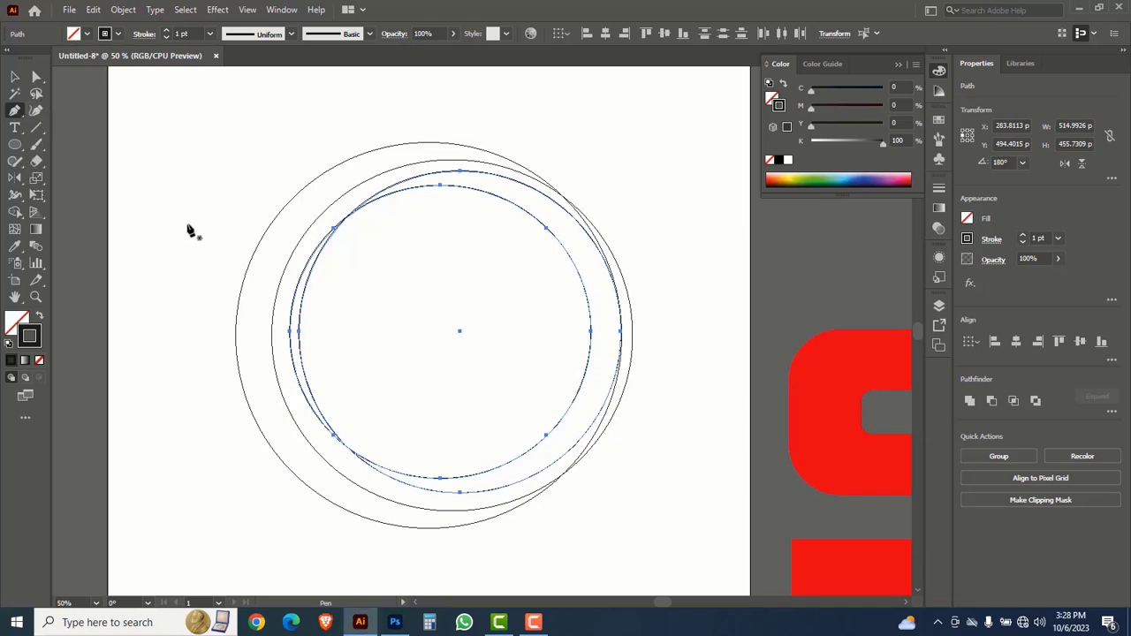
pyautogui.click(192, 235)
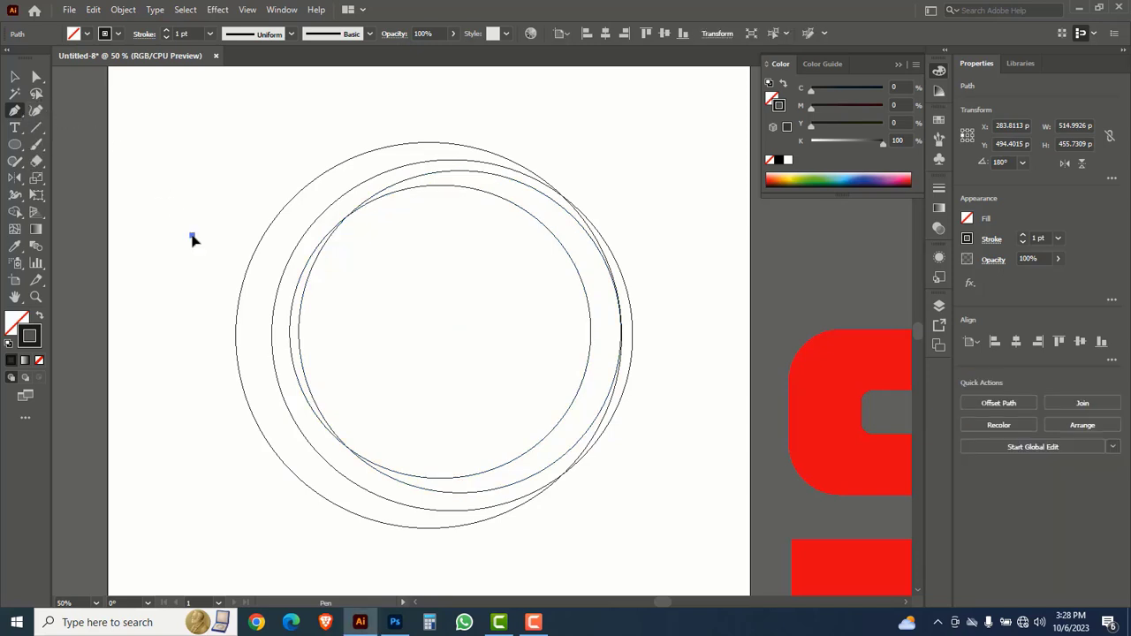
pyautogui.click(681, 236)
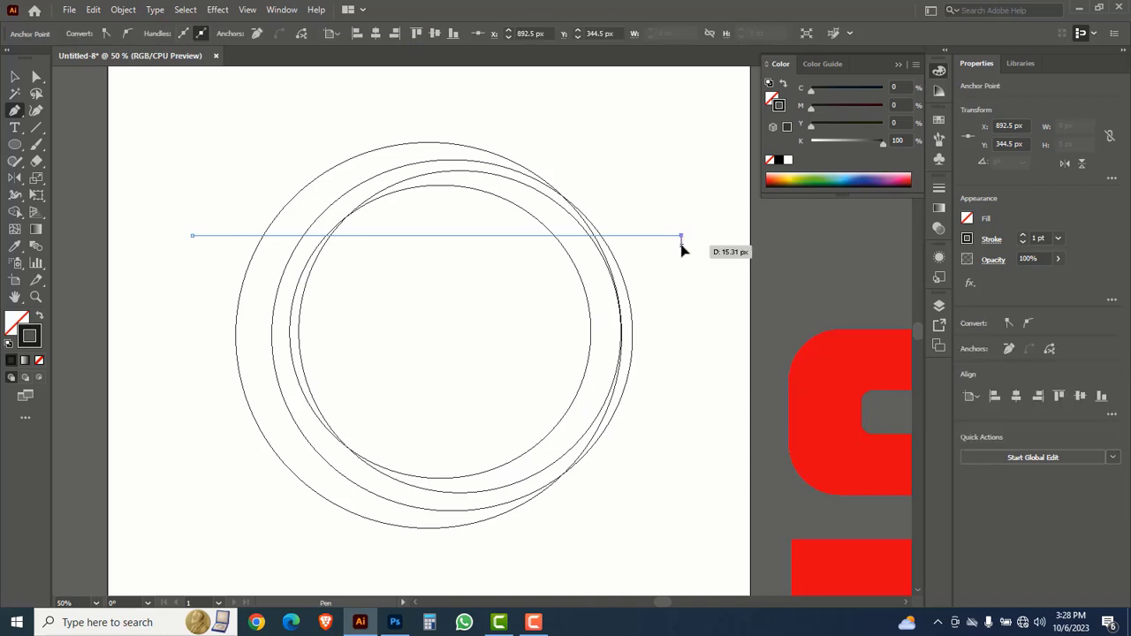
pyautogui.click(15, 78)
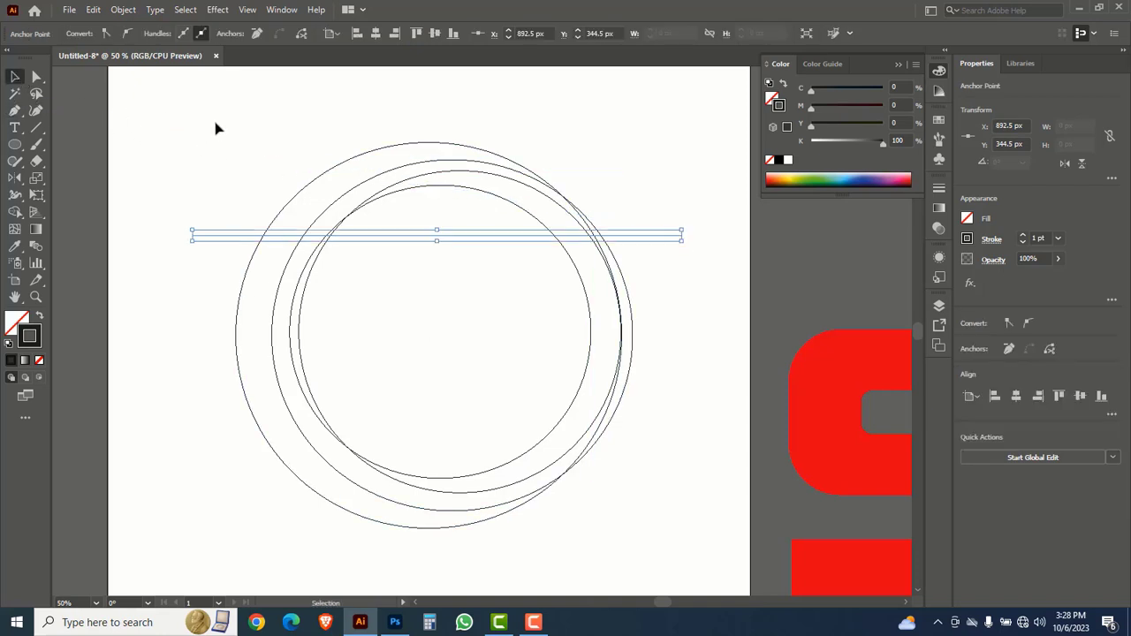
# Select all circles and the line, and erase everything below the line plus its protruding ends with the Shape Builder tool.
pyautogui.moveTo(190, 103); pyautogui.dragTo(509, 392)
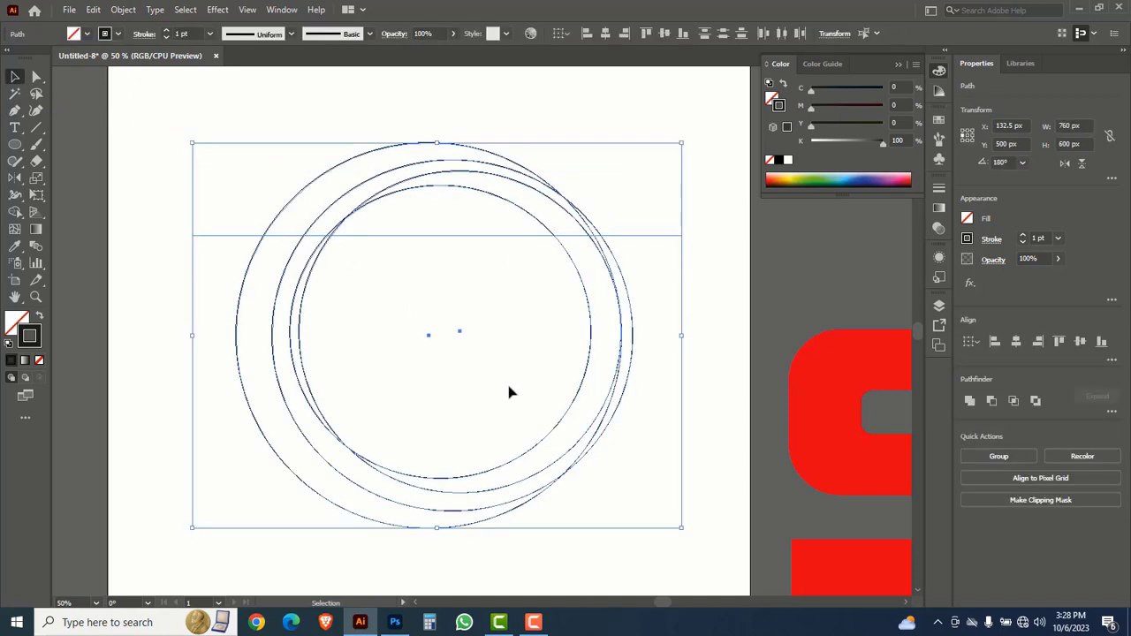
pyautogui.click(15, 212)
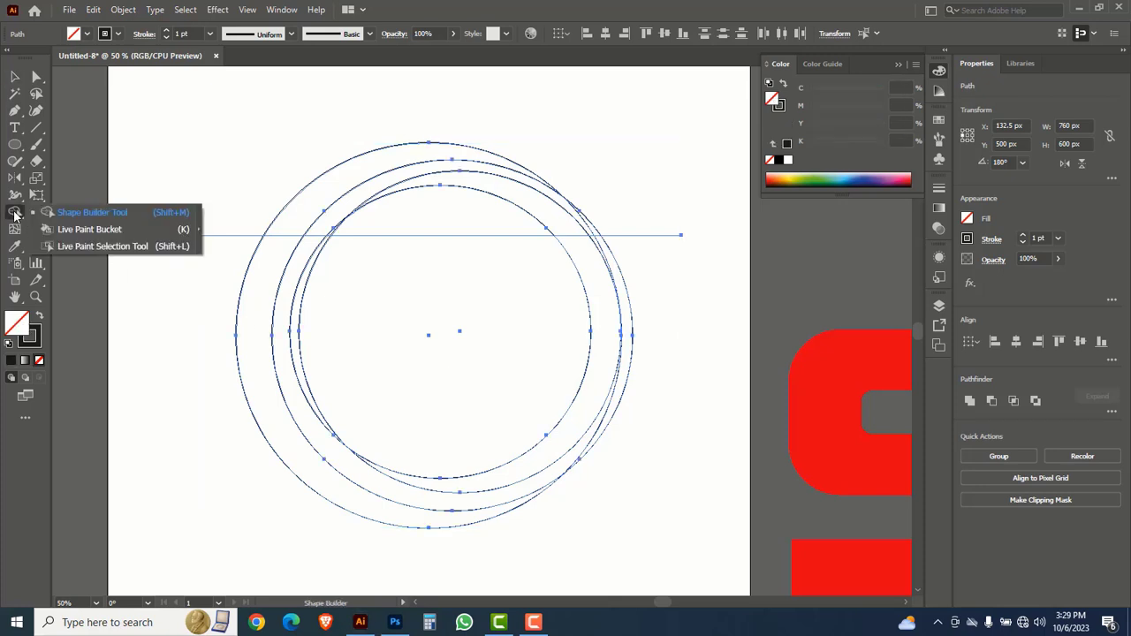
pyautogui.click(98, 213)
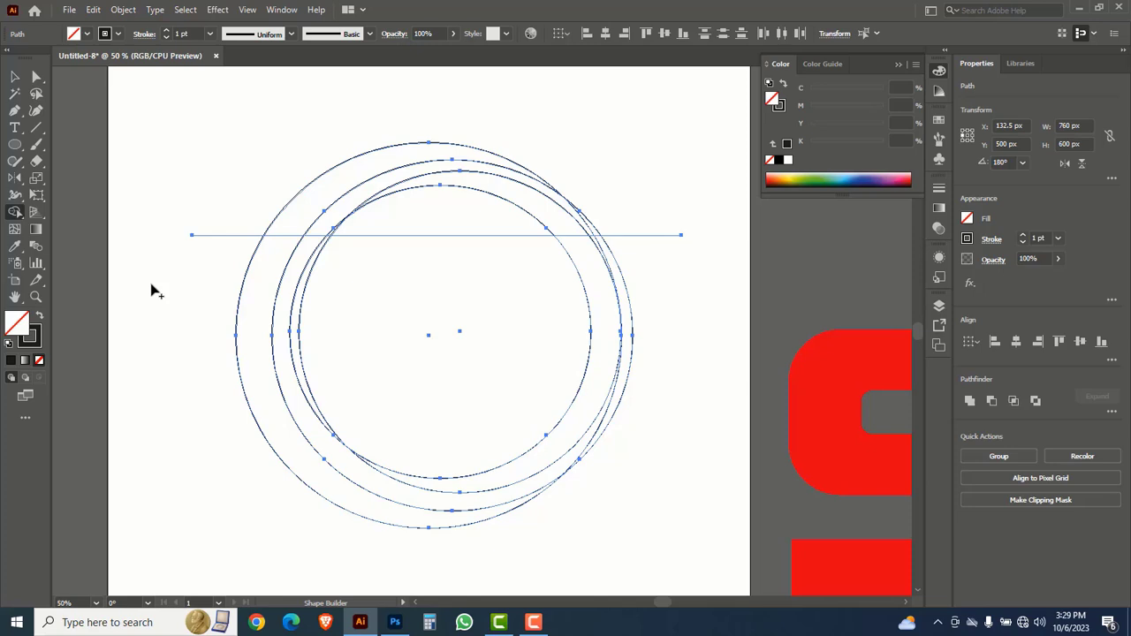
pyautogui.moveTo(194, 302)
pyautogui.mouseDown()
pyautogui.moveTo(272, 333)
pyautogui.moveTo(446, 365)
pyautogui.moveTo(644, 379)
pyautogui.mouseUp()
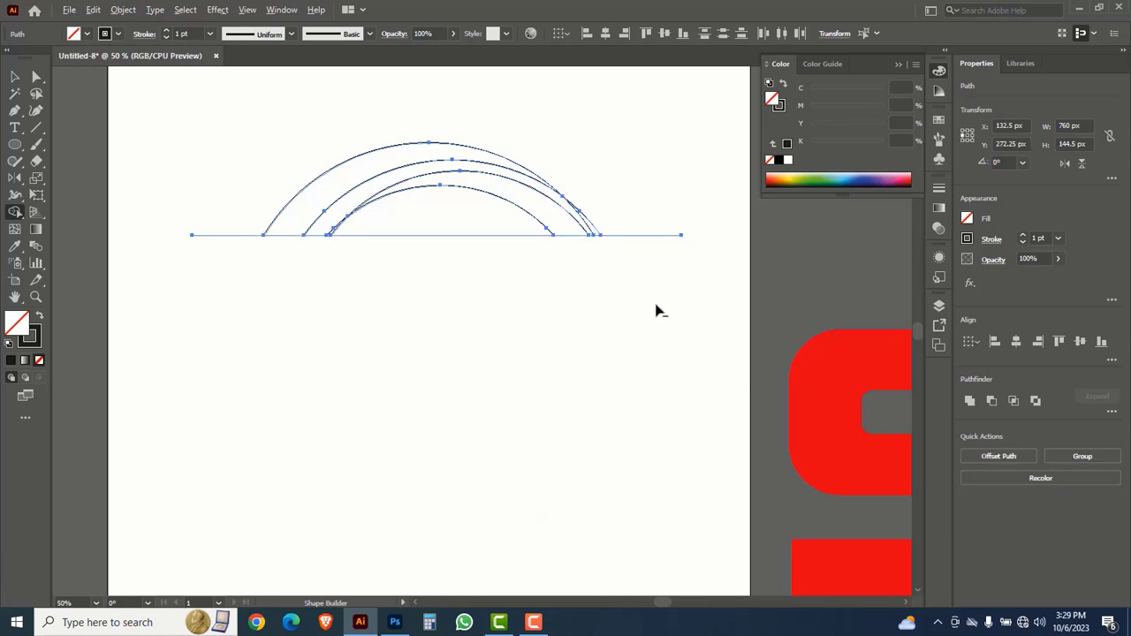
pyautogui.moveTo(656, 311); pyautogui.dragTo(632, 192)
pyautogui.moveTo(212, 189); pyautogui.dragTo(234, 297)
# Erase the area under the arches and the leftover slivers at their ends with the Shape Builder, keeping two tapered swooshes.
pyautogui.hotkey('ctrl', 'space')
pyautogui.moveTo(231, 108); pyautogui.dragTo(663, 311)
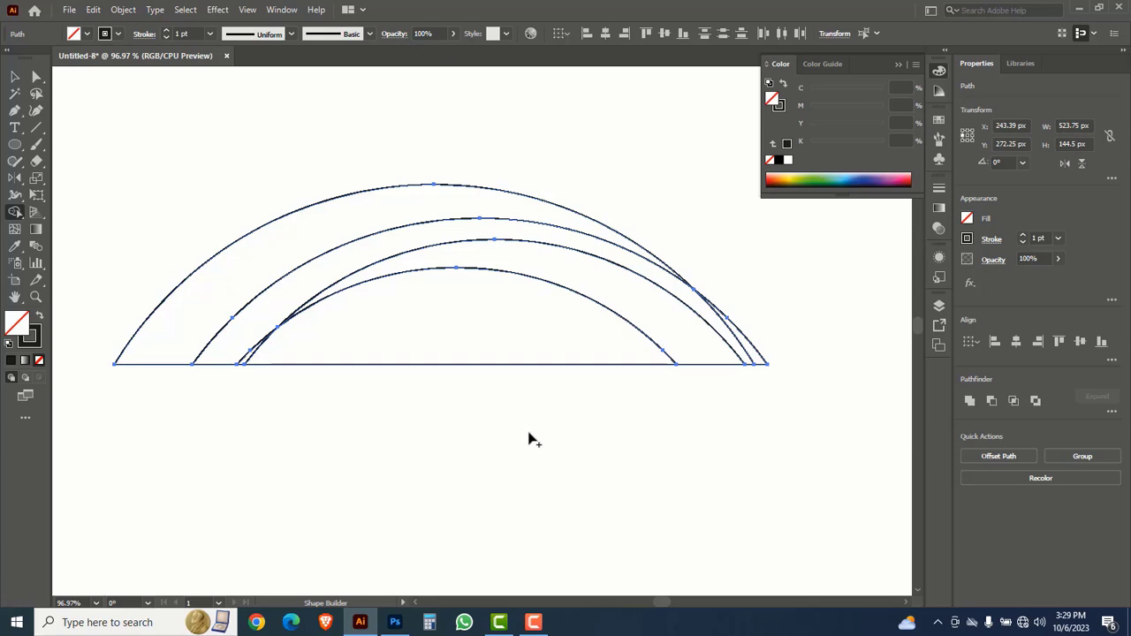
pyautogui.moveTo(527, 433); pyautogui.dragTo(461, 363)
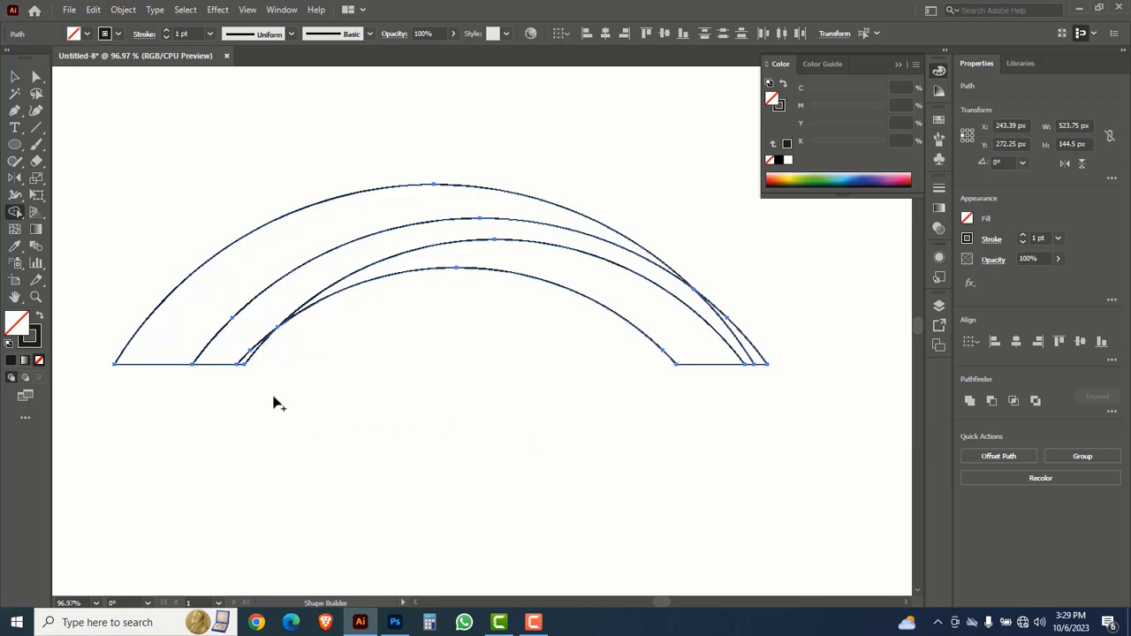
pyautogui.keyDown('alt'); pyautogui.click(260, 359); pyautogui.keyUp('alt')
pyautogui.keyDown('alt'); pyautogui.click(753, 361); pyautogui.keyUp('alt')
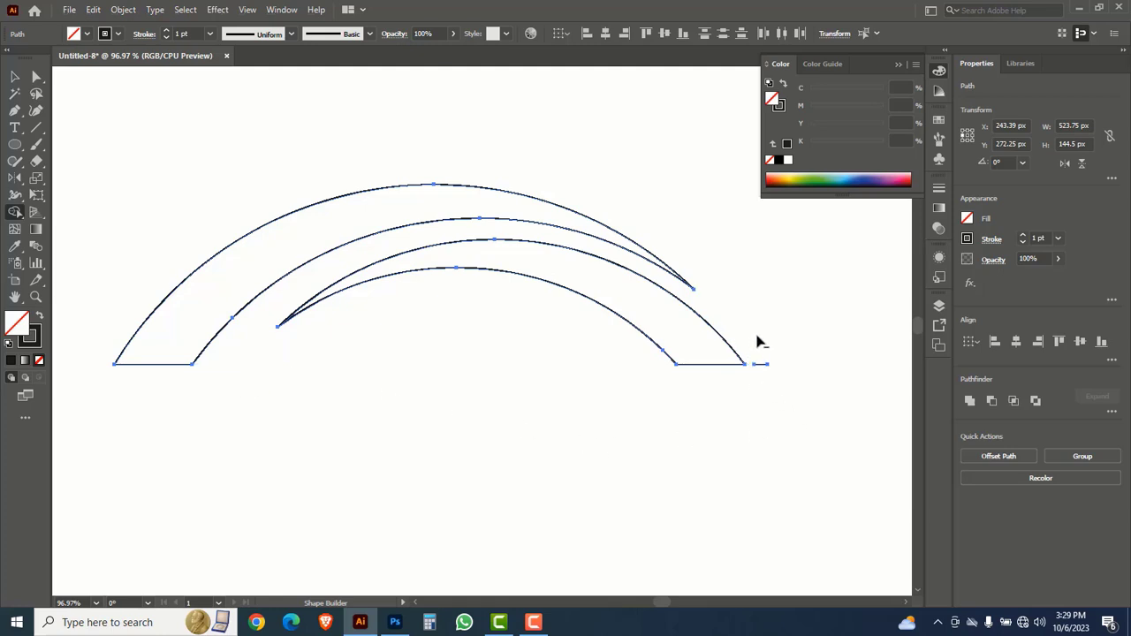
pyautogui.keyDown('alt'); pyautogui.click(760, 363); pyautogui.keyUp('alt')
pyautogui.click(14, 77)
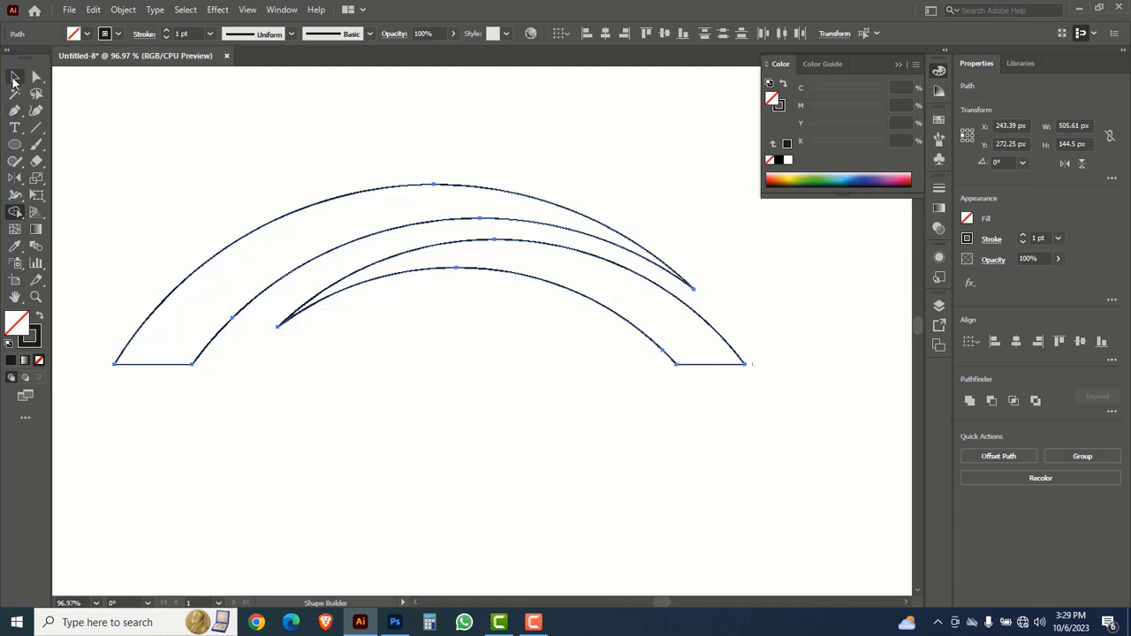
# Fill the outer swoosh with dark blue and remove its stroke.
pyautogui.click(223, 150)
pyautogui.click(332, 221)
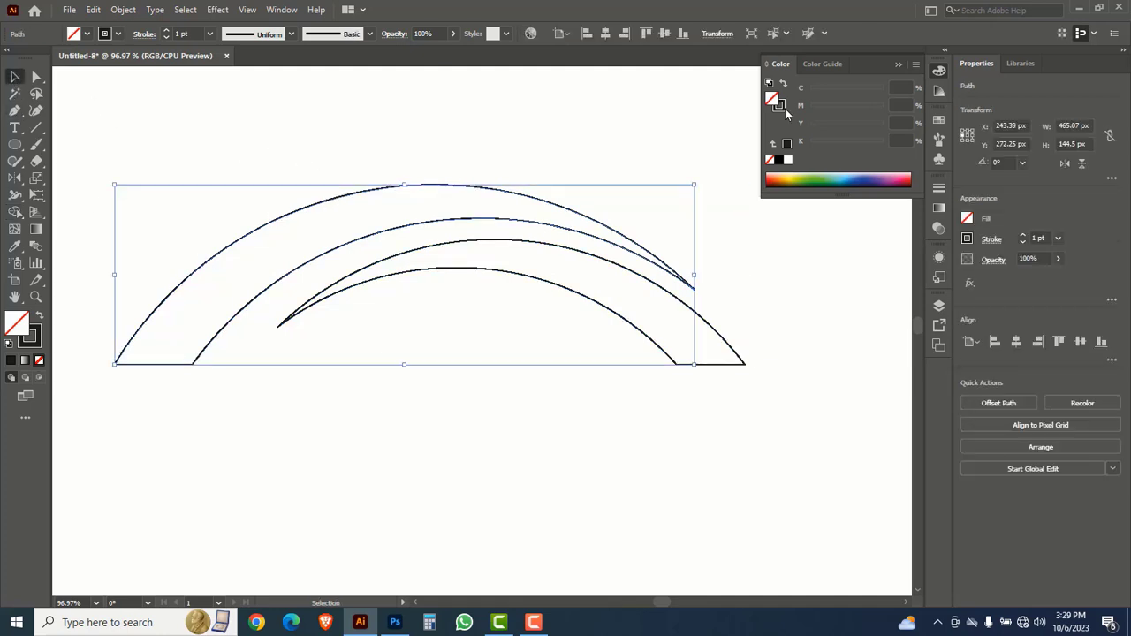
pyautogui.click(842, 175)
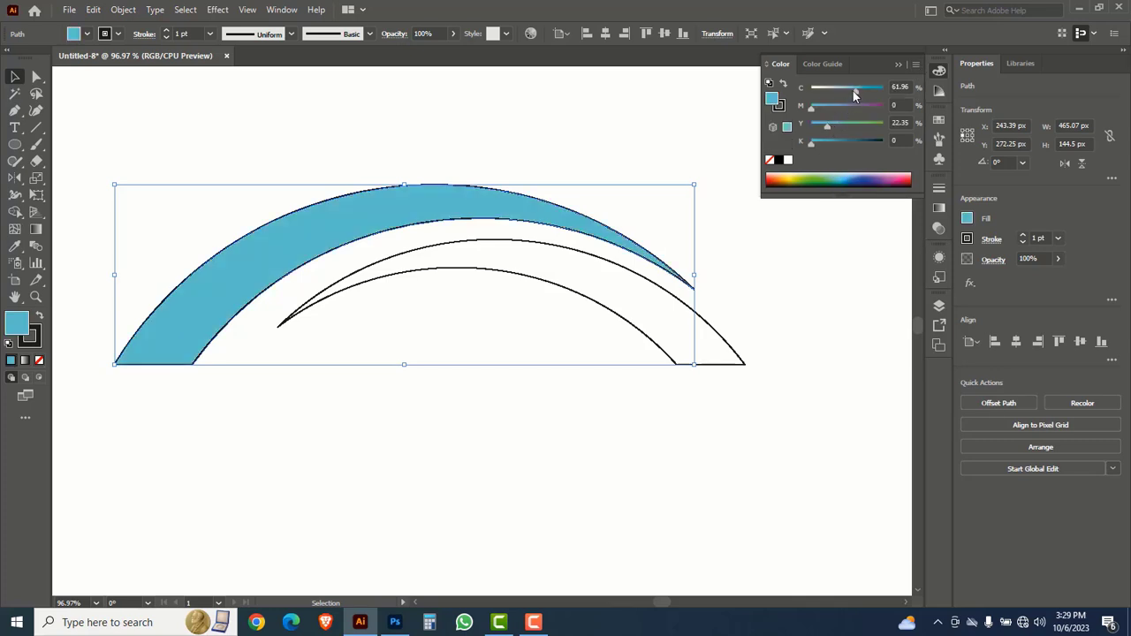
pyautogui.moveTo(854, 92); pyautogui.dragTo(883, 90)
pyautogui.moveTo(811, 143); pyautogui.dragTo(791, 119)
pyautogui.click(779, 108)
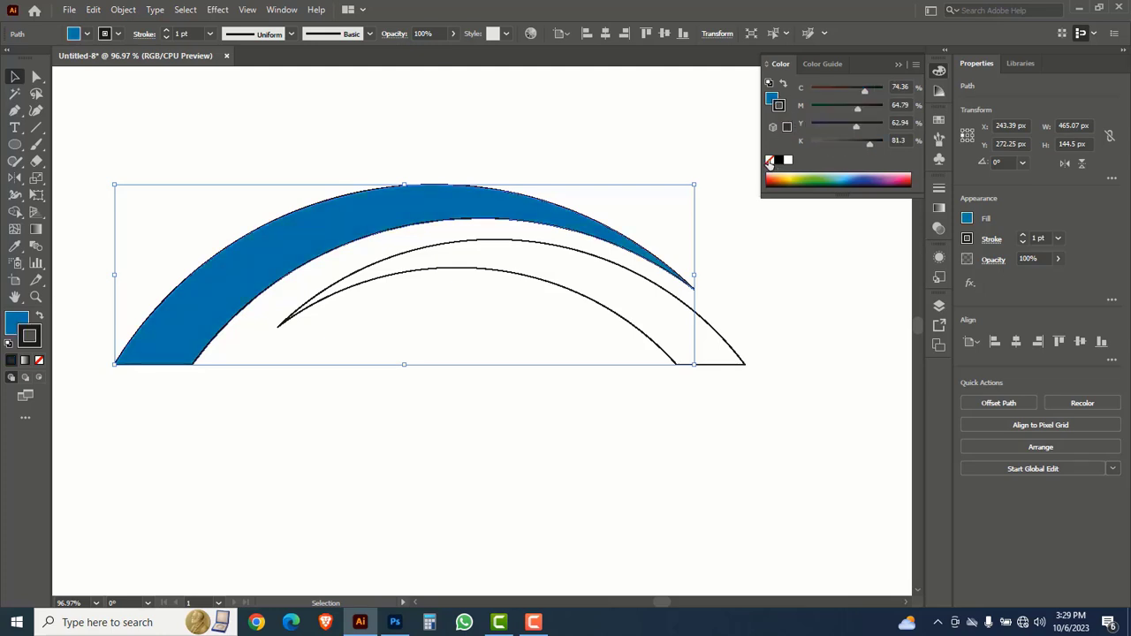
pyautogui.click(769, 160)
# Remove the inner swoosh's stroke and fill it with orange, C 2, M 55, Y 100, K 0.
pyautogui.moveTo(749, 399)
pyautogui.mouseDown()
pyautogui.moveTo(697, 341)
pyautogui.moveTo(717, 305)
pyautogui.mouseUp()
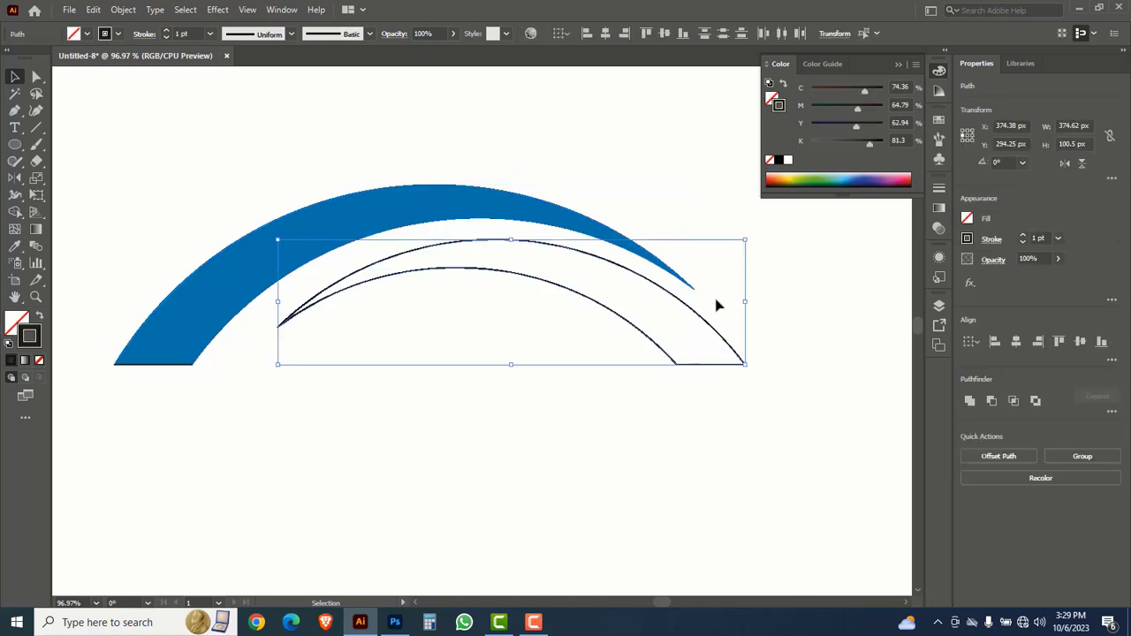
pyautogui.click(768, 160)
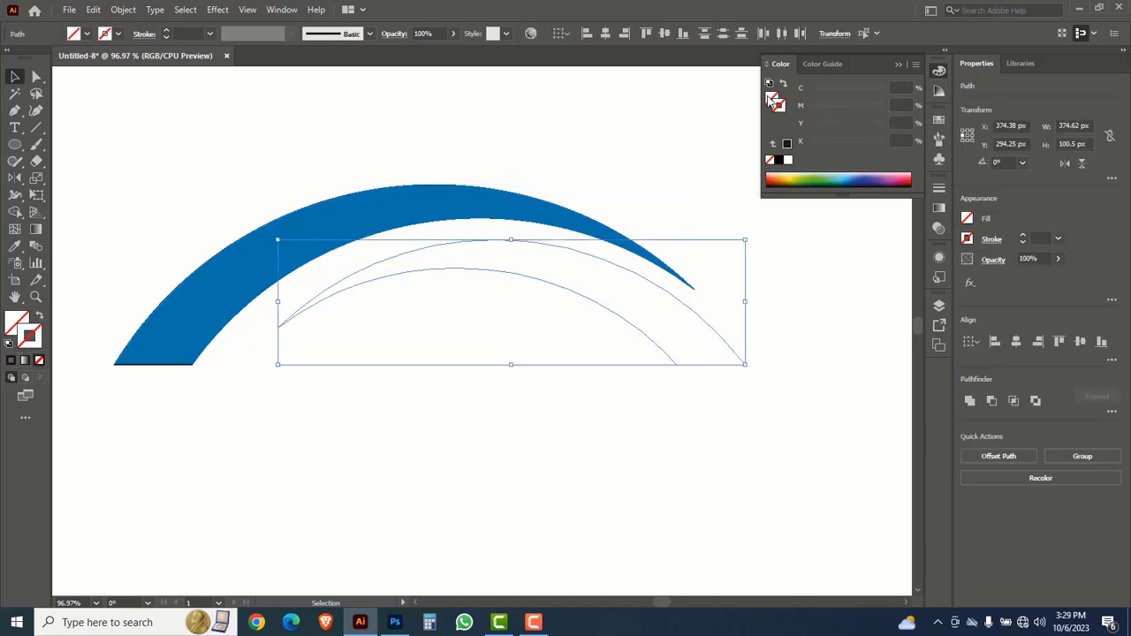
pyautogui.click(773, 99)
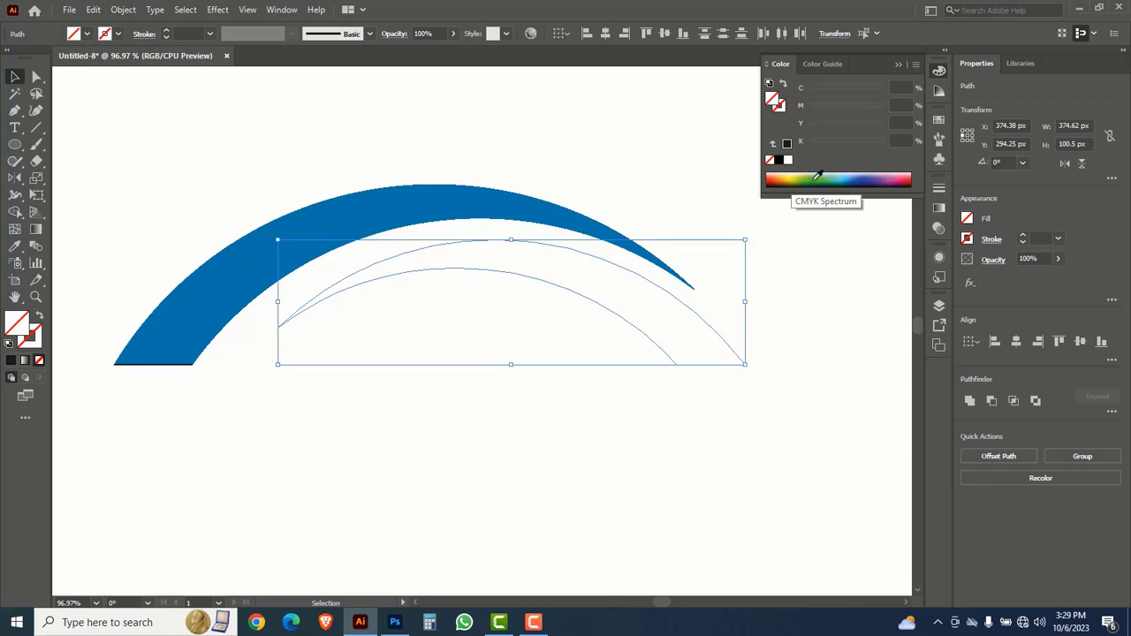
pyautogui.click(846, 175)
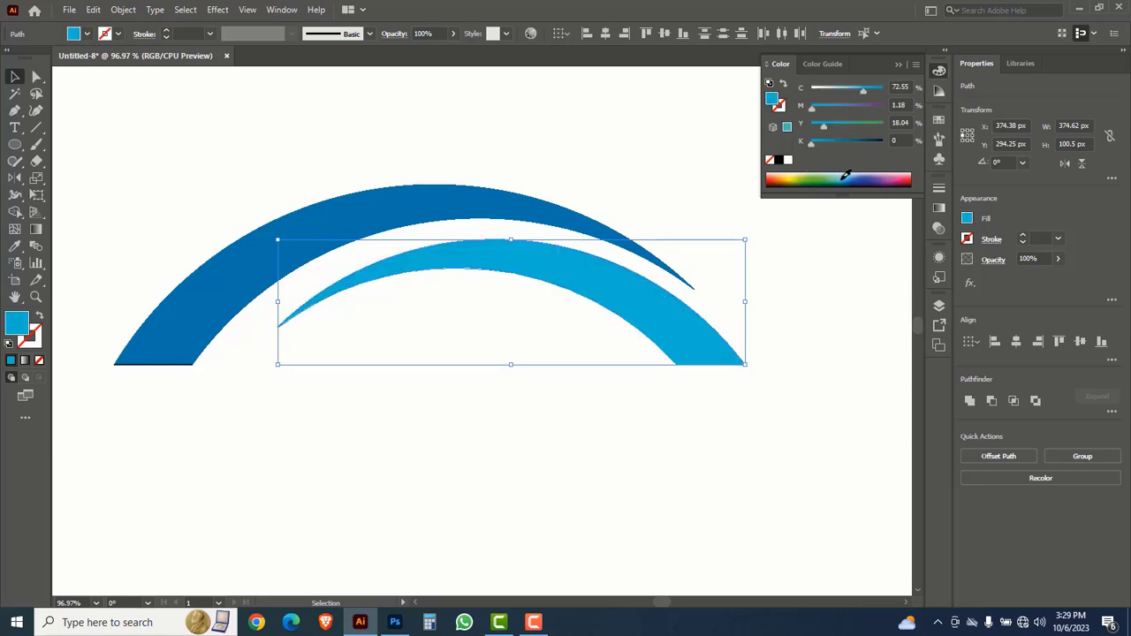
pyautogui.moveTo(863, 91); pyautogui.dragTo(882, 90)
pyautogui.moveTo(824, 130); pyautogui.dragTo(910, 128)
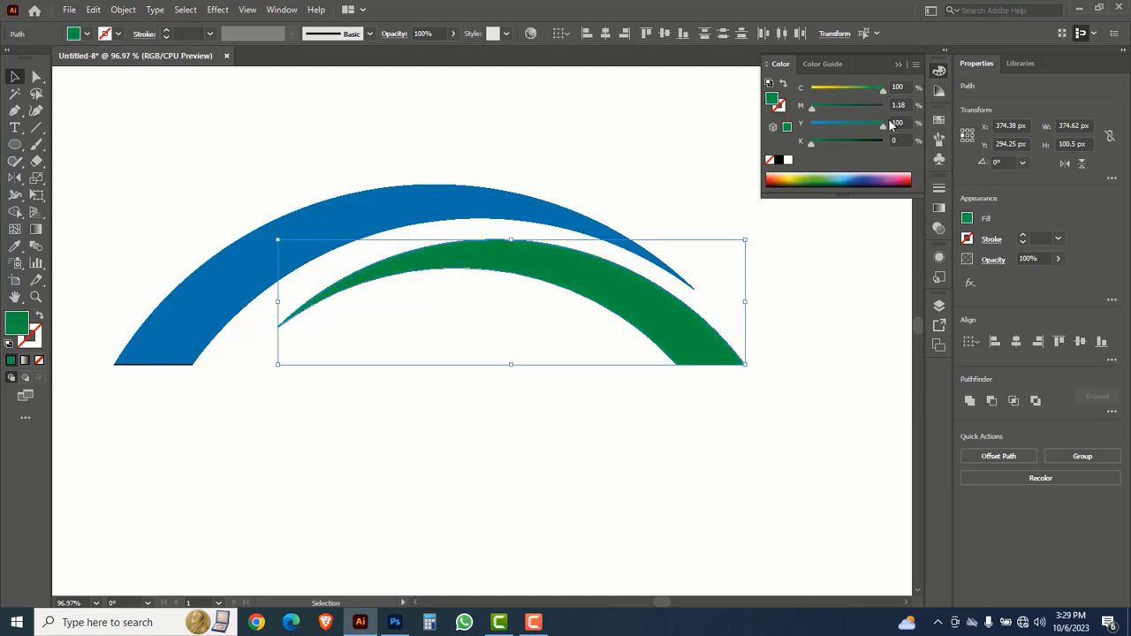
pyautogui.moveTo(882, 91); pyautogui.dragTo(852, 111)
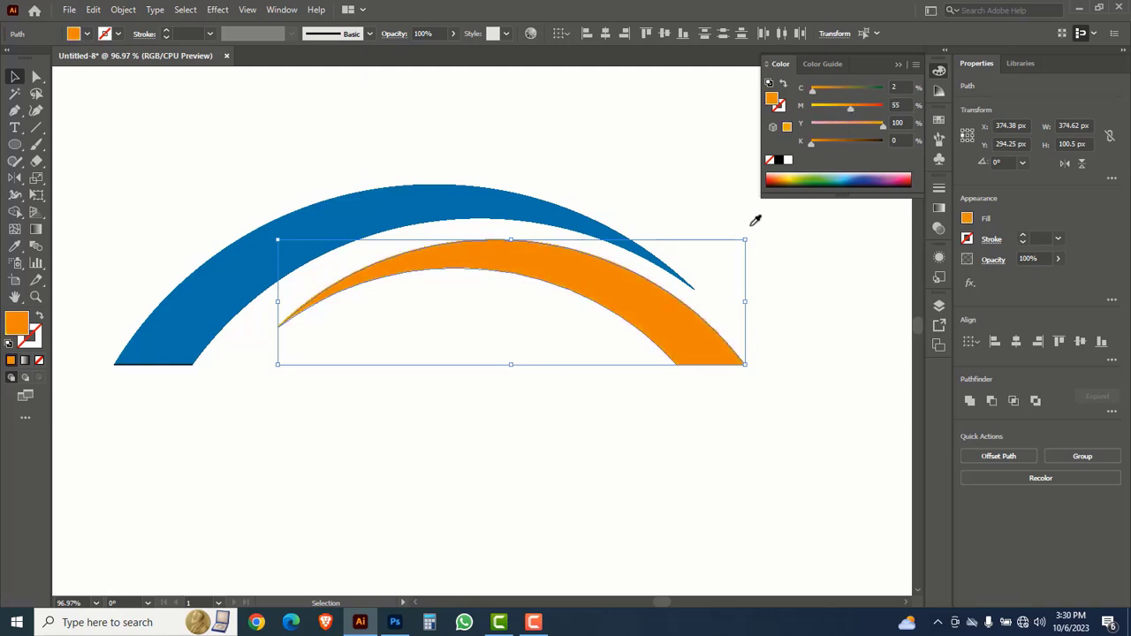
pyautogui.click(519, 403)
# Move the red SK text directly beneath the swooshes and enlarge it proportionally to about 306 pt.
pyautogui.keyDown('alt'); pyautogui.click(477, 375); pyautogui.keyUp('alt')
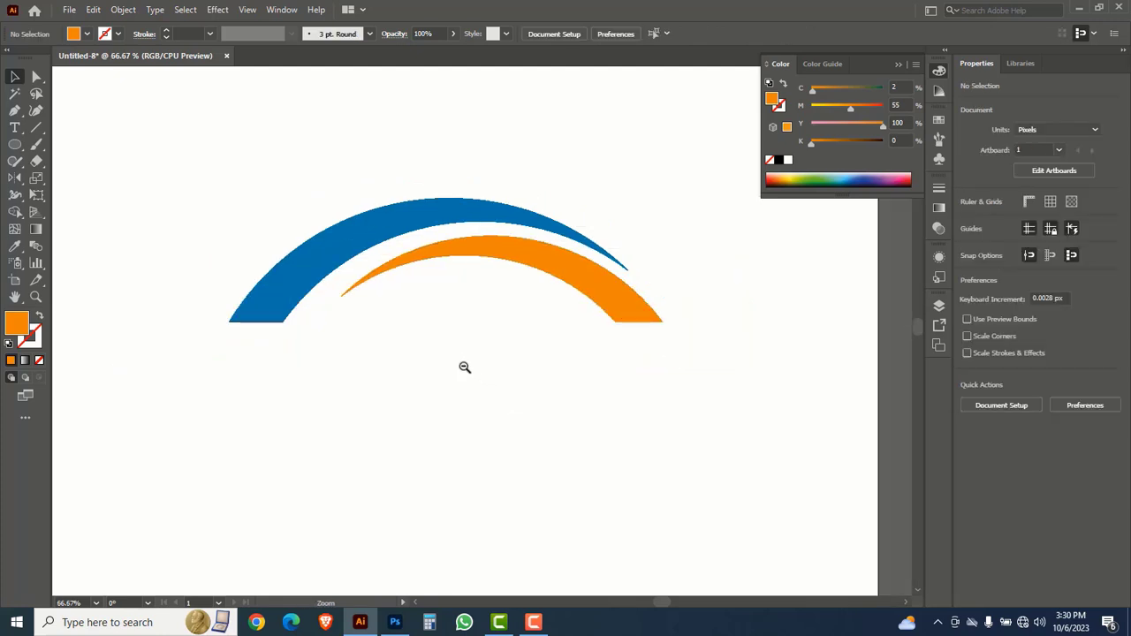
pyautogui.keyDown('alt'); pyautogui.click(462, 363); pyautogui.keyUp('alt')
pyautogui.moveTo(575, 429); pyautogui.dragTo(478, 343)
pyautogui.moveTo(725, 386); pyautogui.dragTo(188, 331)
pyautogui.moveTo(161, 182); pyautogui.dragTo(324, 282)
pyautogui.moveTo(336, 366); pyautogui.dragTo(221, 277)
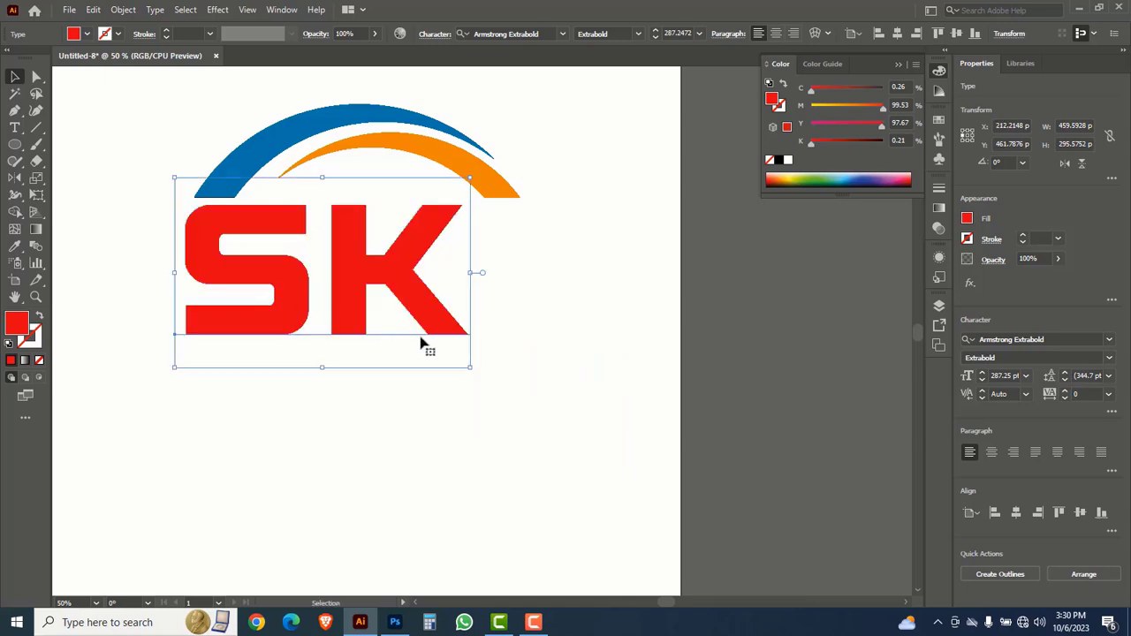
pyautogui.moveTo(469, 370); pyautogui.dragTo(489, 380)
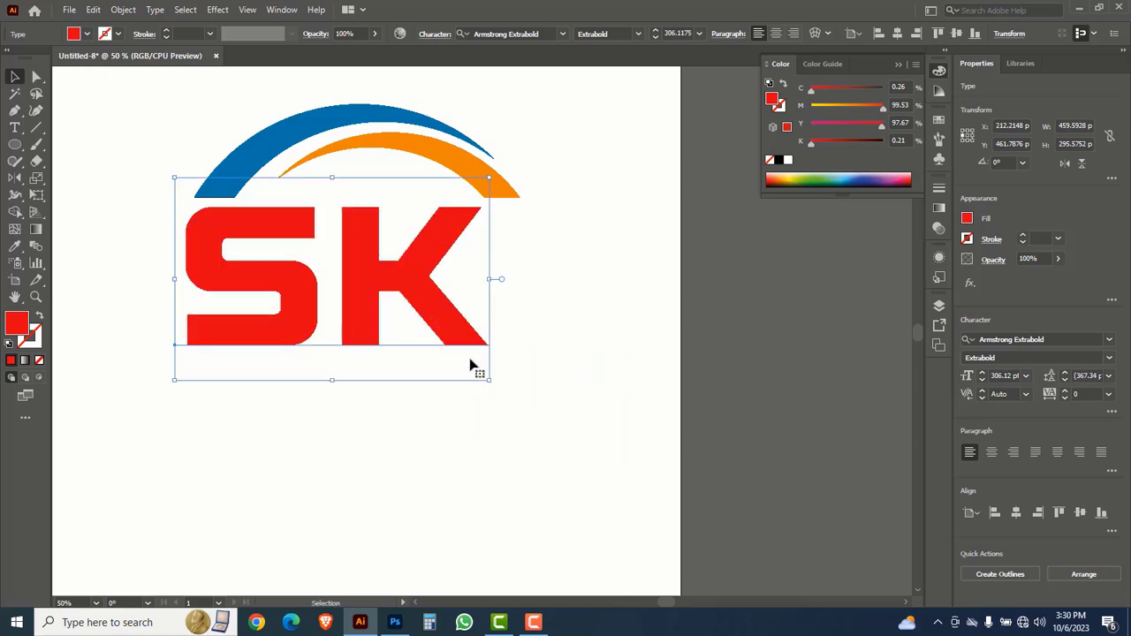
# Convert the SK text to outlines.
pyautogui.rightClick(392, 261)
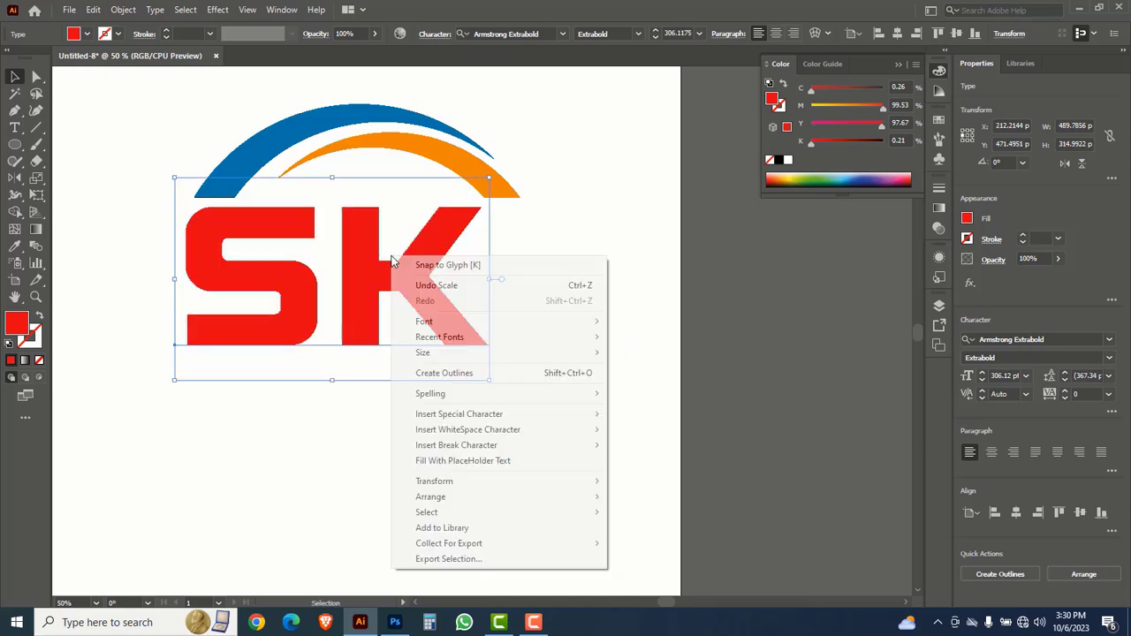
pyautogui.click(451, 373)
pyautogui.hotkey('ctrl', 'space')
pyautogui.moveTo(126, 97); pyautogui.dragTo(662, 430)
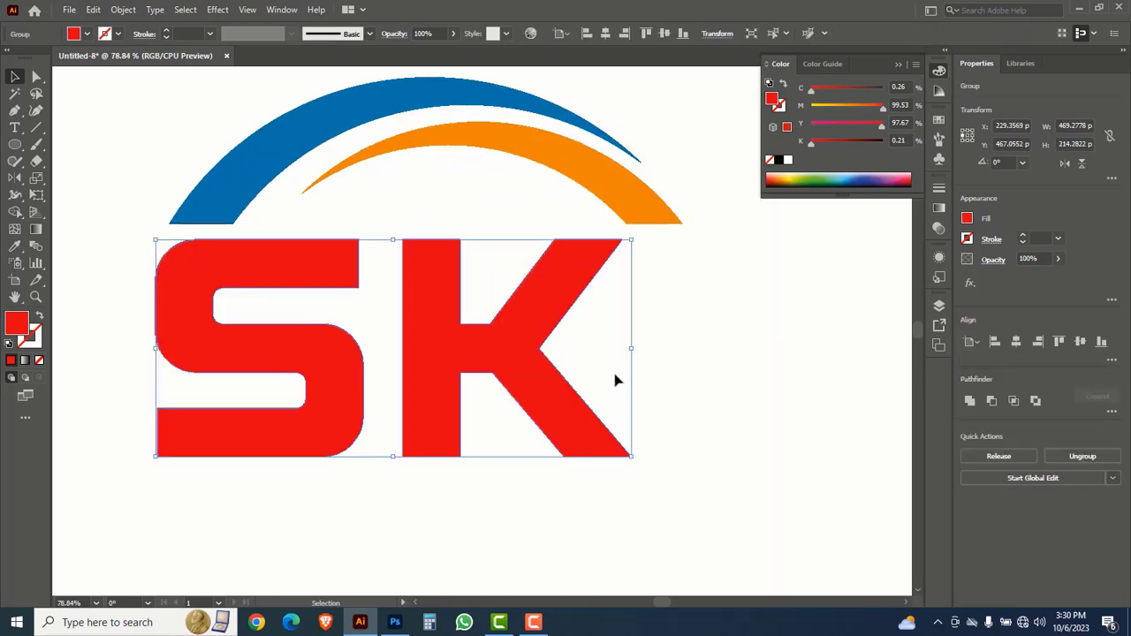
# Extend the end of the S's upper arm to the right with the Direct Selection tool until it overlaps the K's stem.
pyautogui.moveTo(37, 77); pyautogui.dragTo(99, 85)
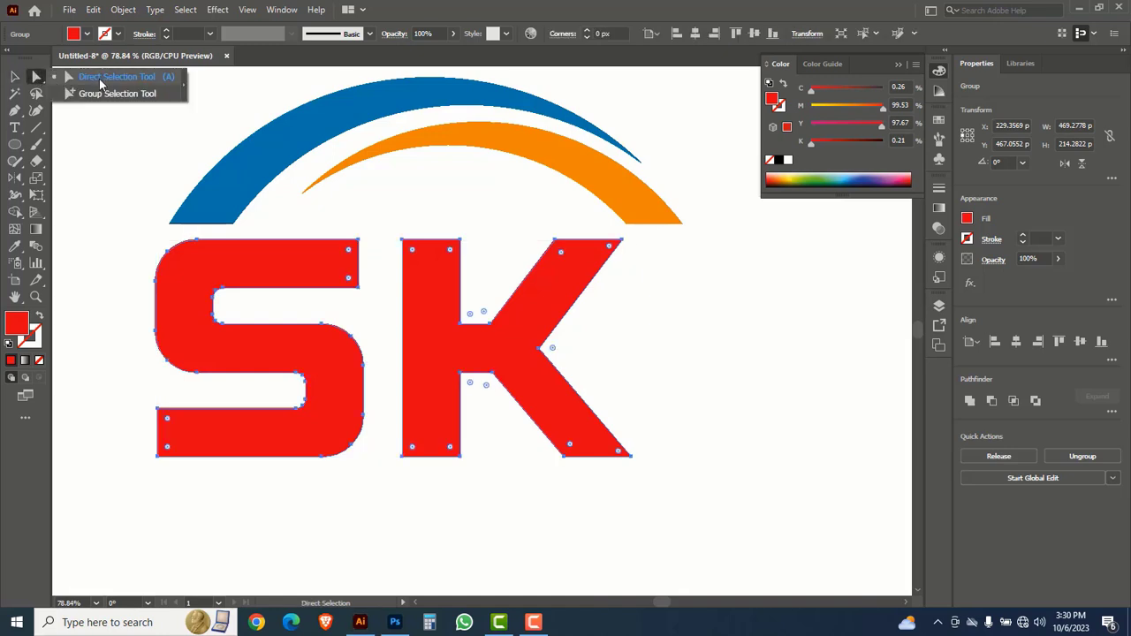
pyautogui.moveTo(339, 218); pyautogui.dragTo(386, 311)
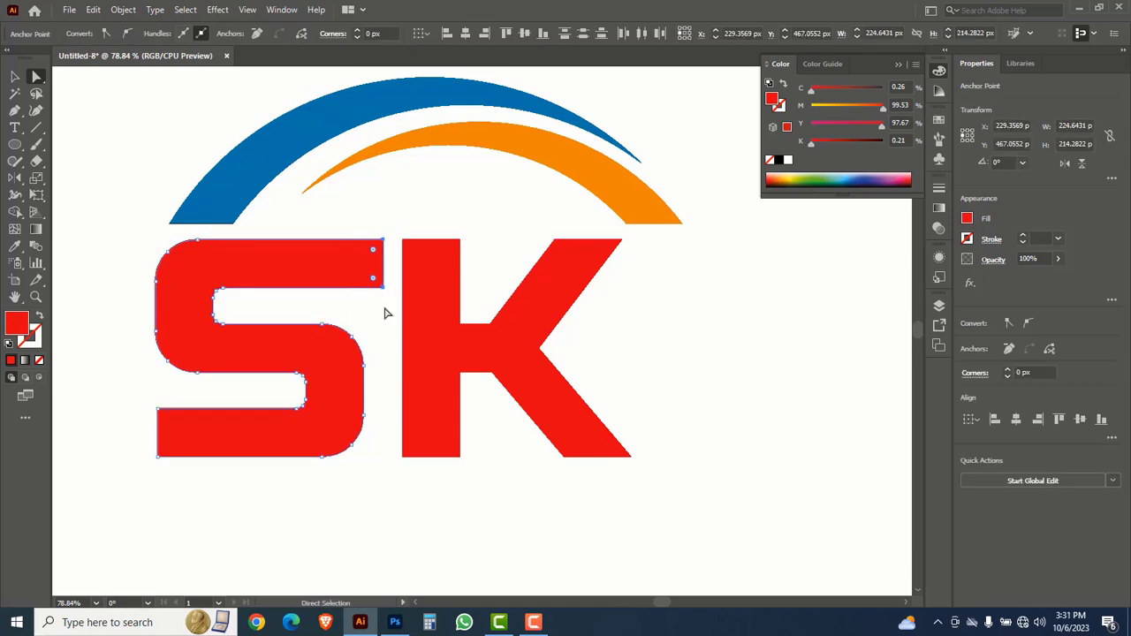
pyautogui.press('Right')
pyautogui.press('Right')
pyautogui.press('Right')
pyautogui.press('Right')
pyautogui.press('Right')
pyautogui.press('Right')
pyautogui.press('Right')
pyautogui.press('Right')
pyautogui.press('Right')
pyautogui.press('Right')
pyautogui.press('Right')
pyautogui.press('Right')
pyautogui.press('Right')
pyautogui.press('Right')
pyautogui.press('Right')
pyautogui.press('Right')
pyautogui.press('Right')
pyautogui.press('Right')
pyautogui.press('Right')
pyautogui.press('Right')
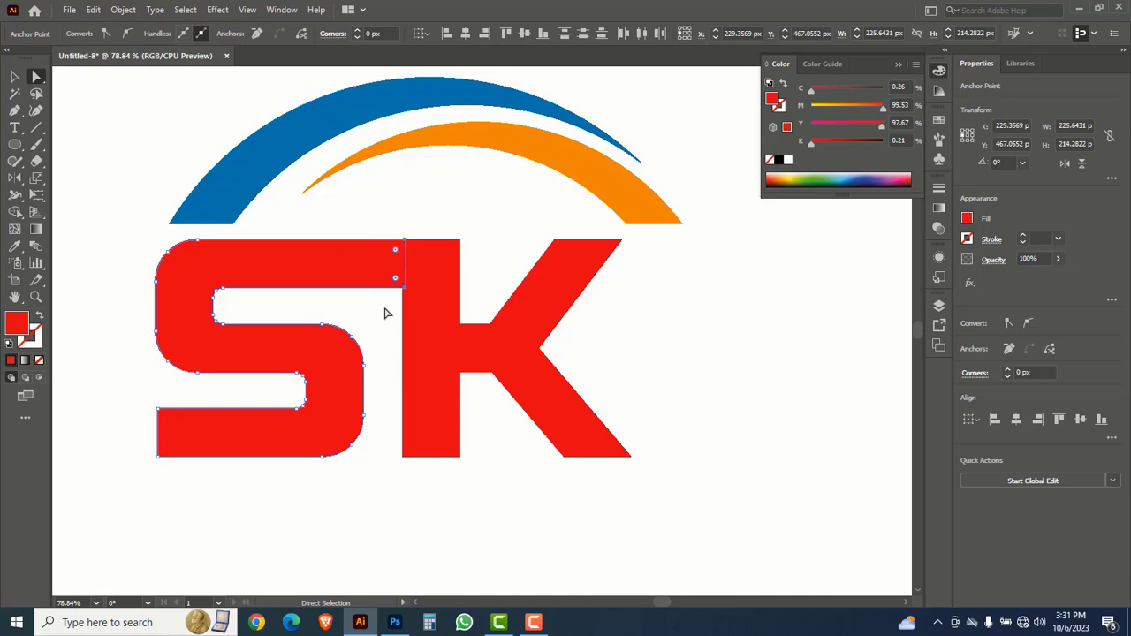
# Slant the free end of the S's lower arm and extend it to the left, making the S about 292 px wide.
pyautogui.moveTo(173, 419)
pyautogui.mouseDown()
pyautogui.moveTo(186, 419)
pyautogui.moveTo(159, 412)
pyautogui.moveTo(187, 413)
pyautogui.mouseUp()
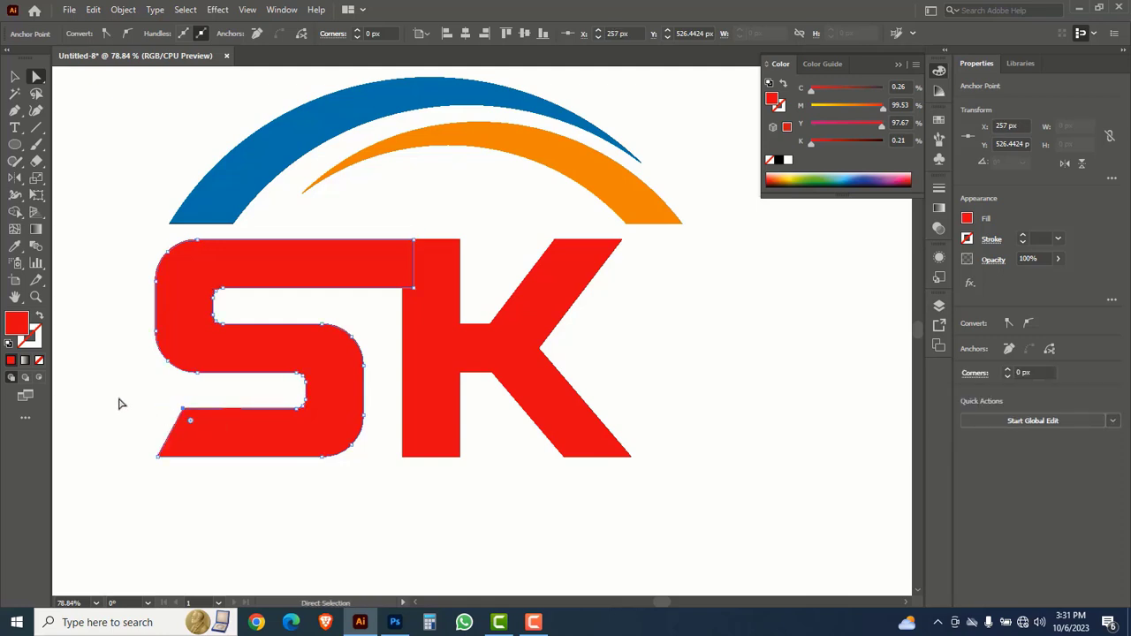
pyautogui.moveTo(121, 404); pyautogui.dragTo(219, 473)
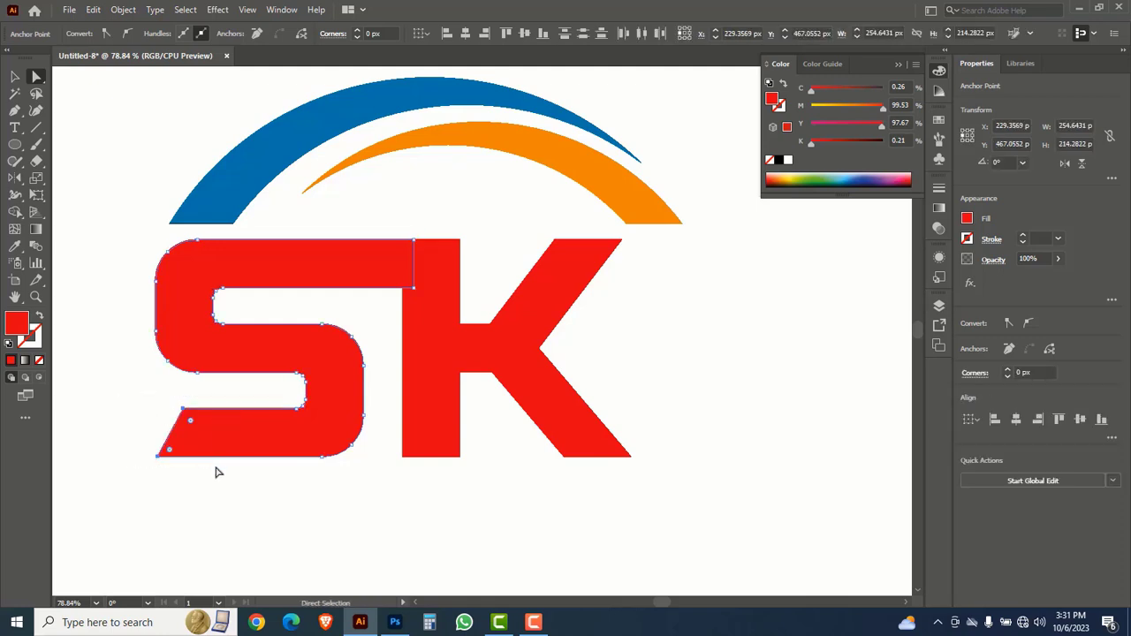
pyautogui.hotkey('shift', 'Left')
pyautogui.hotkey('shift', 'Left')
pyautogui.hotkey('shift', 'Left')
pyautogui.hotkey('shift', 'Left')
pyautogui.hotkey('shift', 'Left')
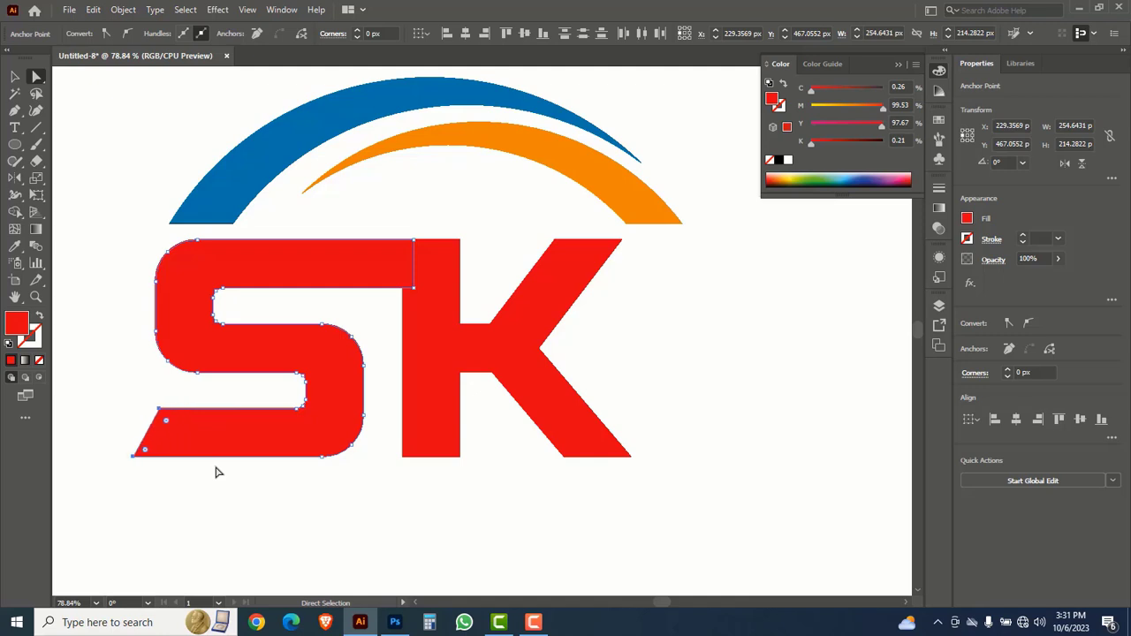
pyautogui.hotkey('shift', 'Left')
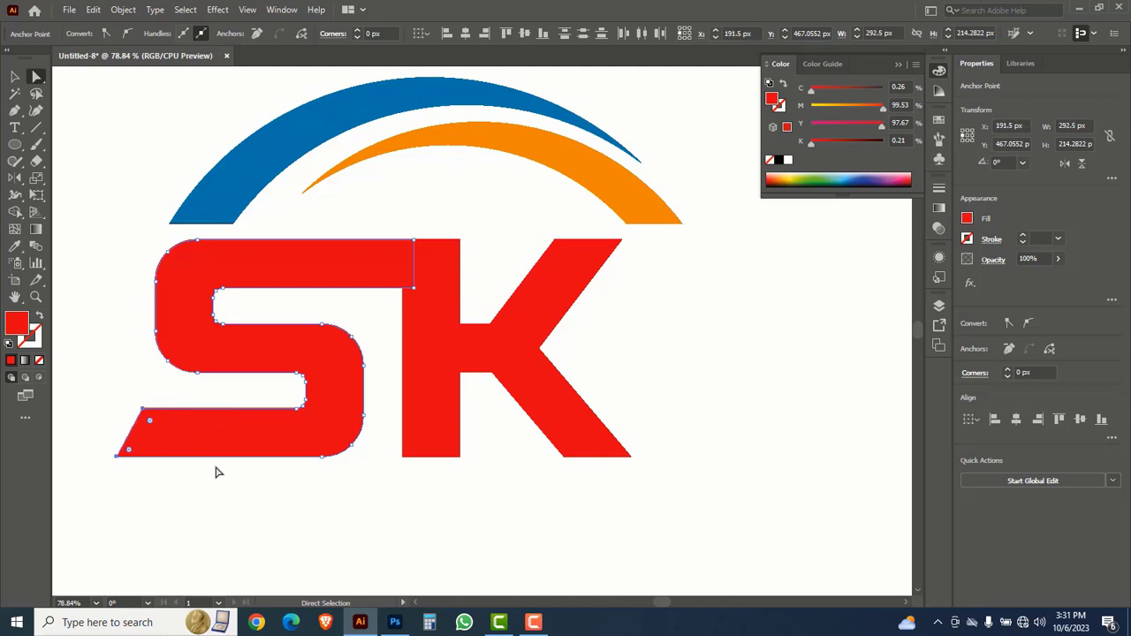
pyautogui.click(218, 473)
# Shift the K's diagonal arms left until they meet its vertical stem.
pyautogui.moveTo(480, 225); pyautogui.dragTo(635, 495)
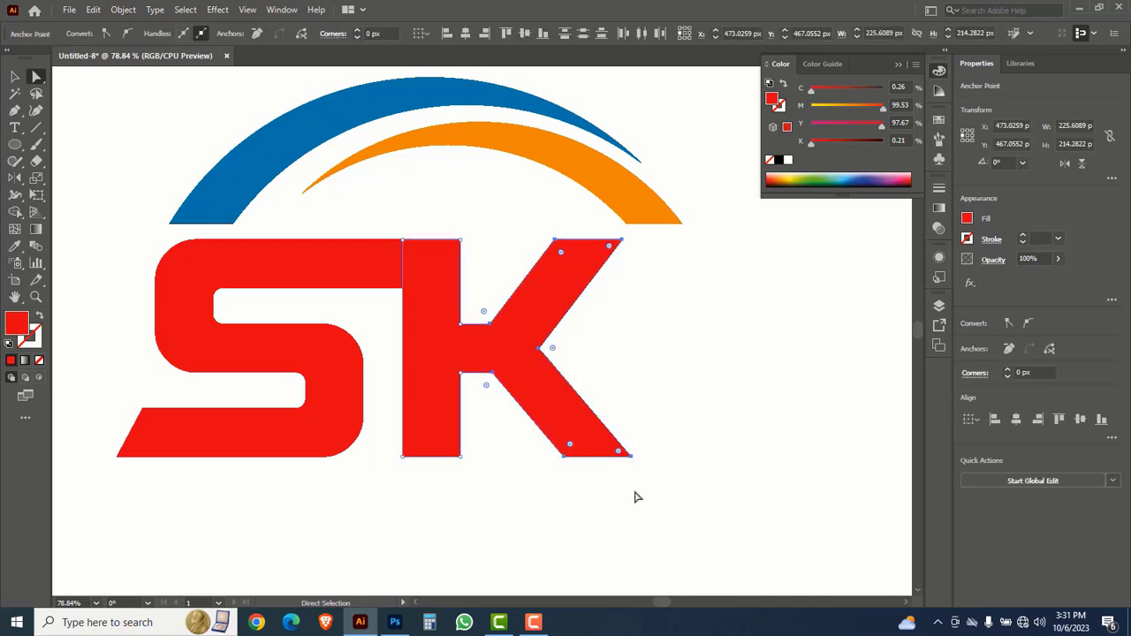
pyautogui.hotkey('shift', 'Left')
pyautogui.hotkey('shift', 'Left')
pyautogui.hotkey('shift', 'Left')
pyautogui.hotkey('shift', 'Left')
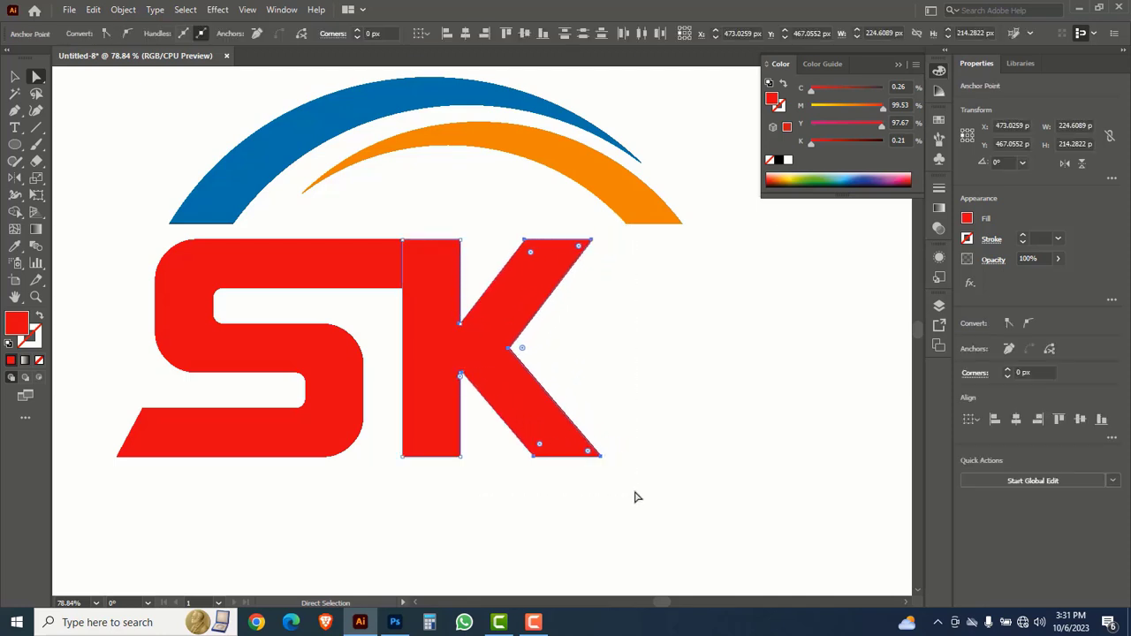
pyautogui.hotkey('shift', 'Left')
# Extend the K's lower leg diagonally down and to the right, making the K about 257 px wide and 287 px tall.
pyautogui.moveTo(621, 478); pyautogui.dragTo(663, 535)
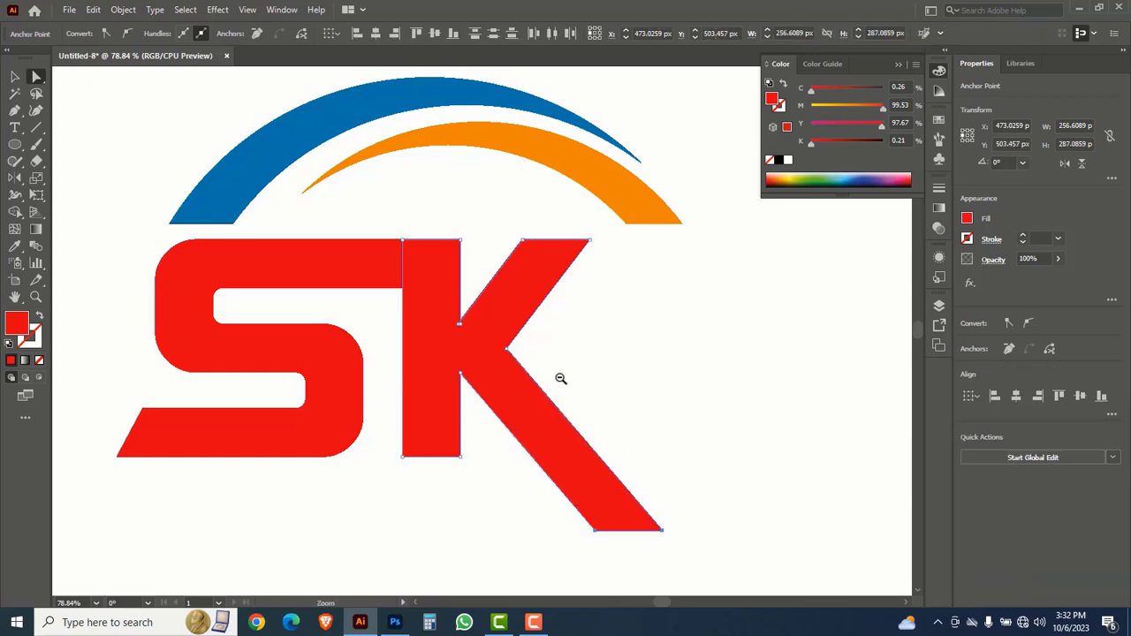
pyautogui.hotkey('ctrl', '-')
pyautogui.moveTo(451, 353); pyautogui.dragTo(541, 370)
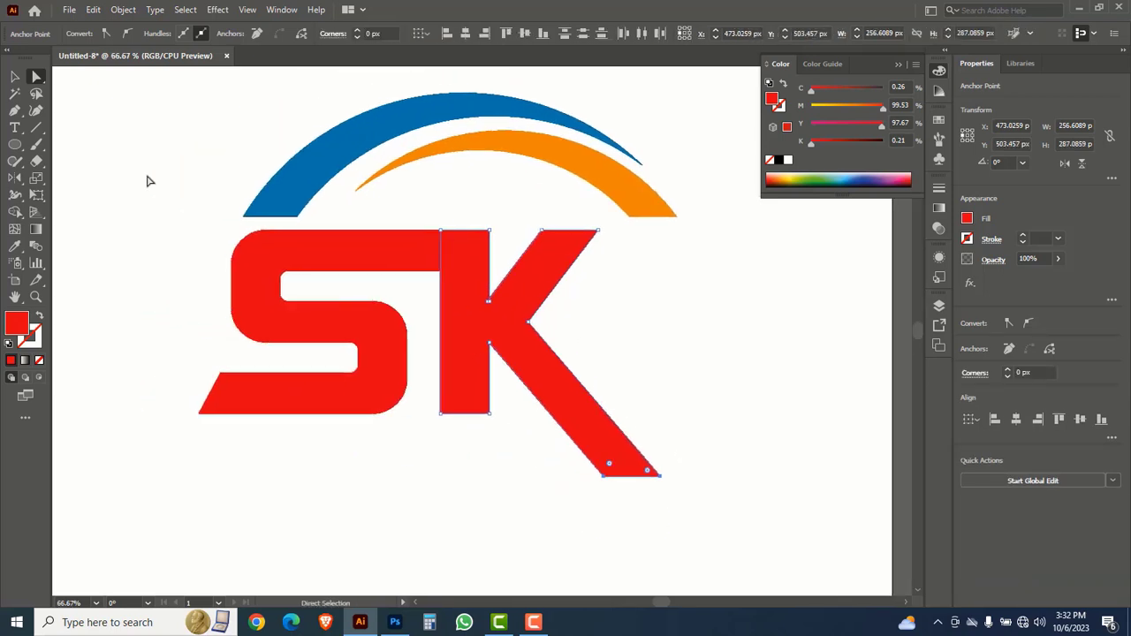
# Unite the S and K into one shape and stretch it horizontally to the right beyond the swooshes.
pyautogui.click(15, 77)
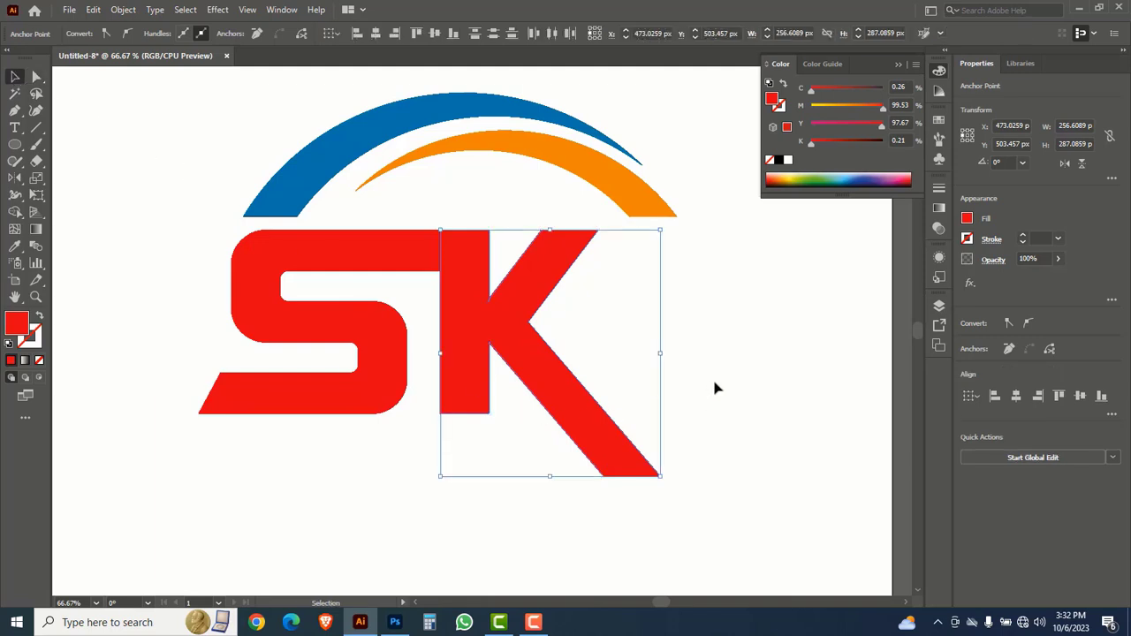
pyautogui.moveTo(715, 386); pyautogui.dragTo(350, 378)
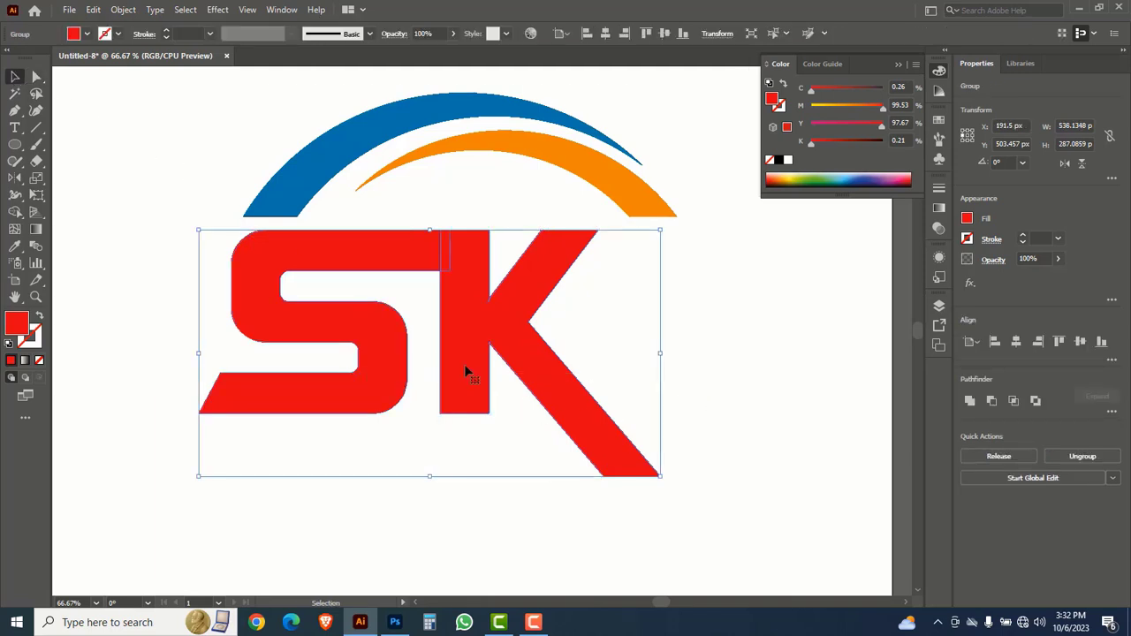
pyautogui.click(969, 401)
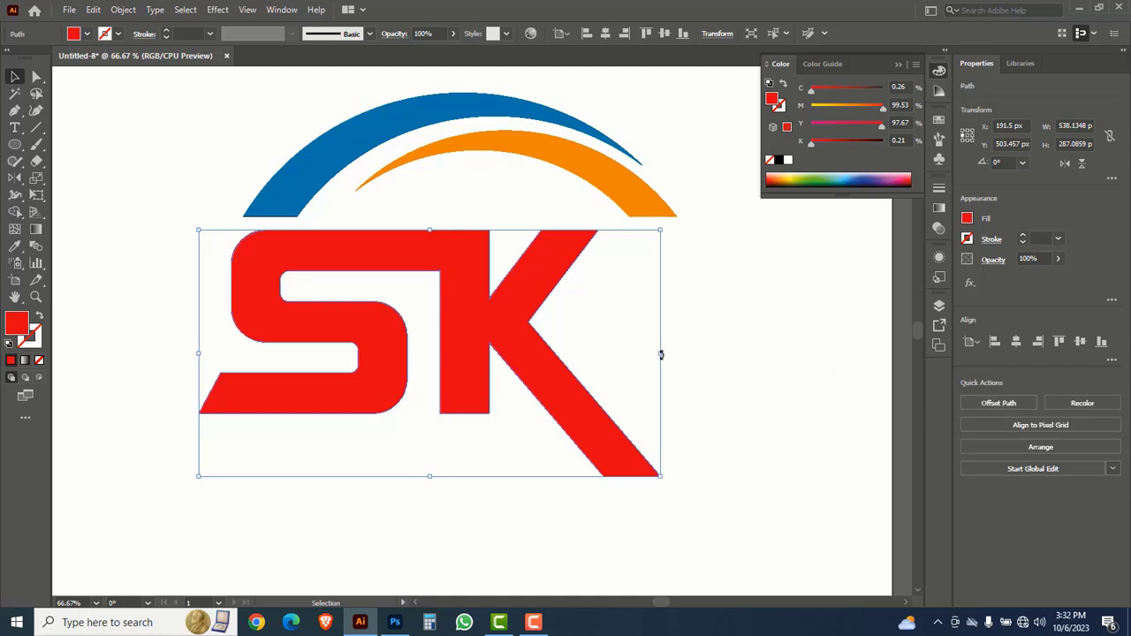
pyautogui.moveTo(661, 355); pyautogui.dragTo(753, 356)
pyautogui.click(728, 355)
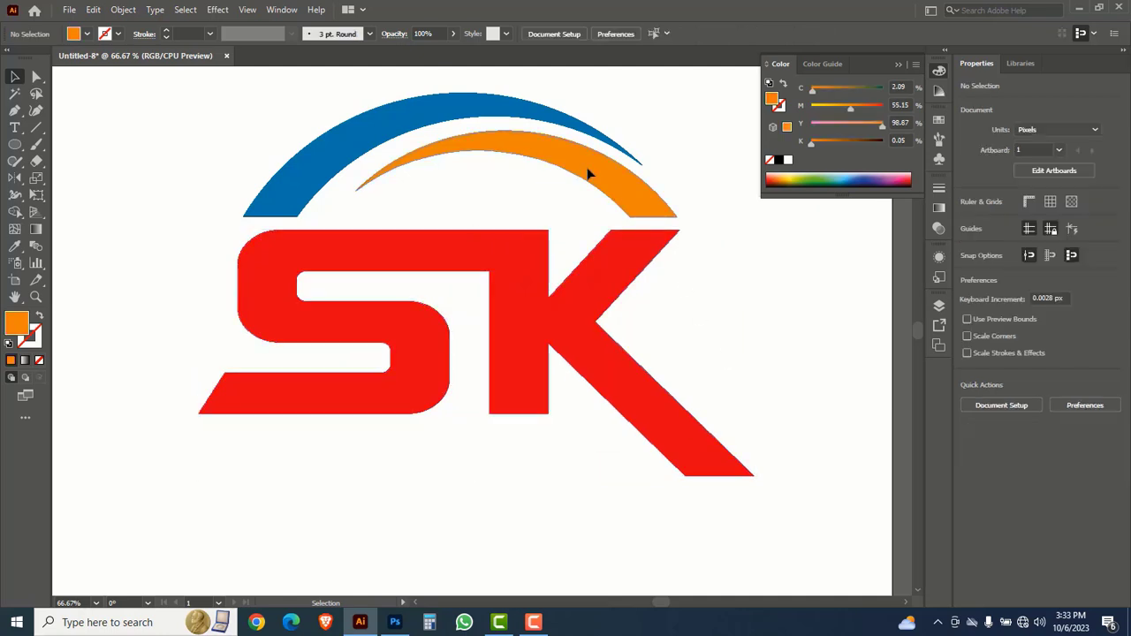
# Try enlarging the orange swoosh to about 414 px wide and 111 px tall.
pyautogui.click(579, 169)
pyautogui.moveTo(363, 216); pyautogui.dragTo(332, 227)
pyautogui.moveTo(677, 130); pyautogui.dragTo(687, 125)
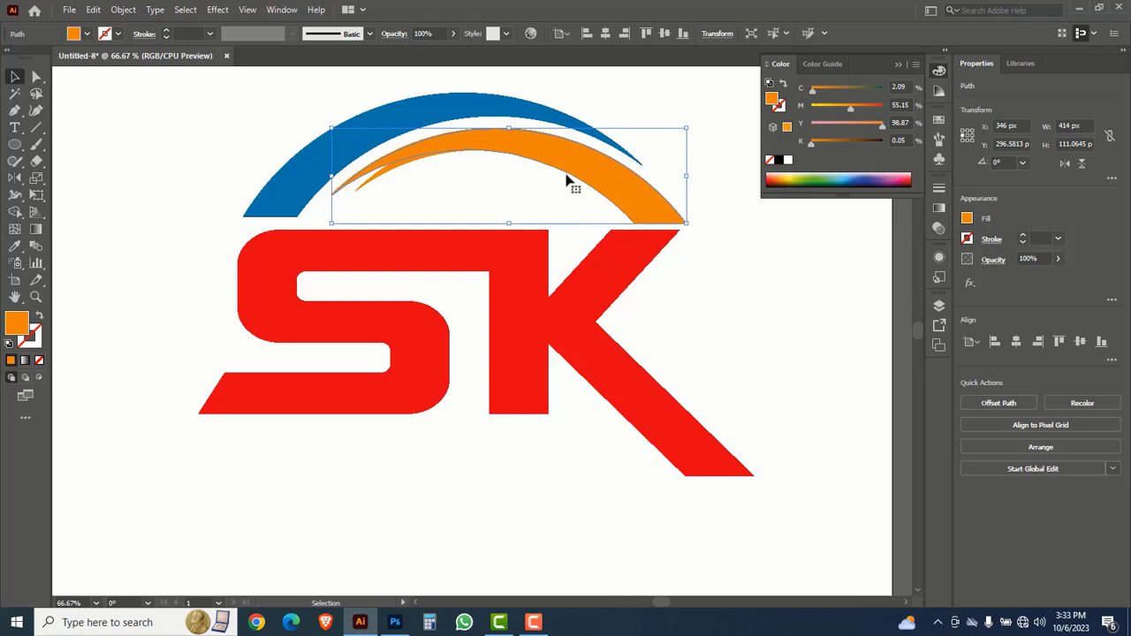
pyautogui.press('a')
pyautogui.press('v')
pyautogui.hotkey('ctrl', 'shift', 'a')
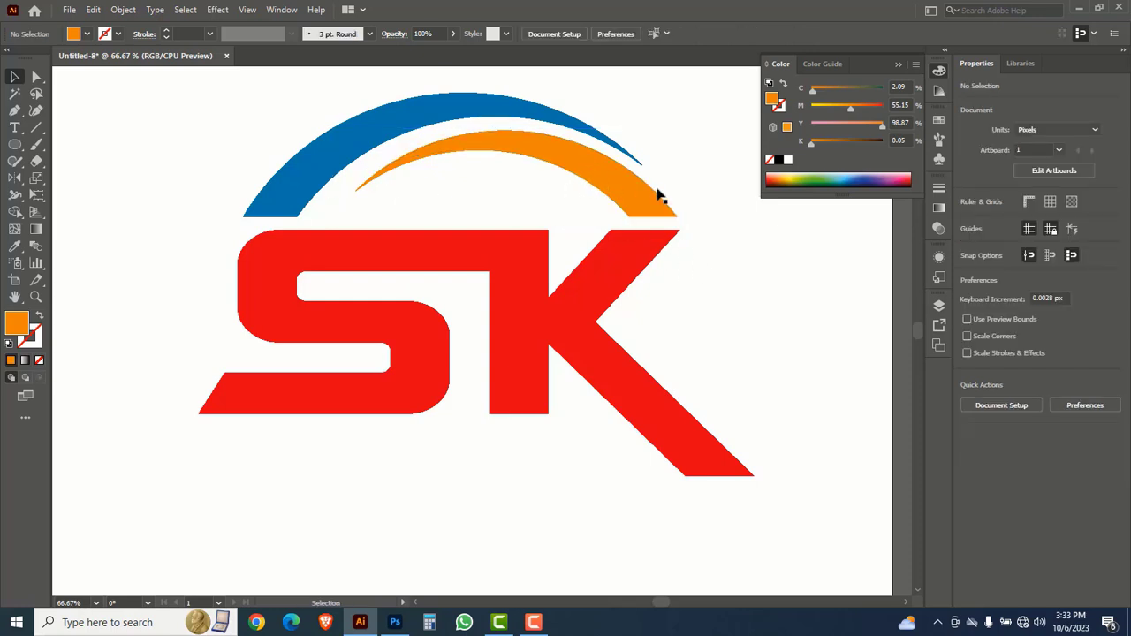
# Try deleting the orange swoosh, and undo back to its enlarged size of about 414 px wide and 111 px tall.
pyautogui.moveTo(686, 186); pyautogui.dragTo(520, 221)
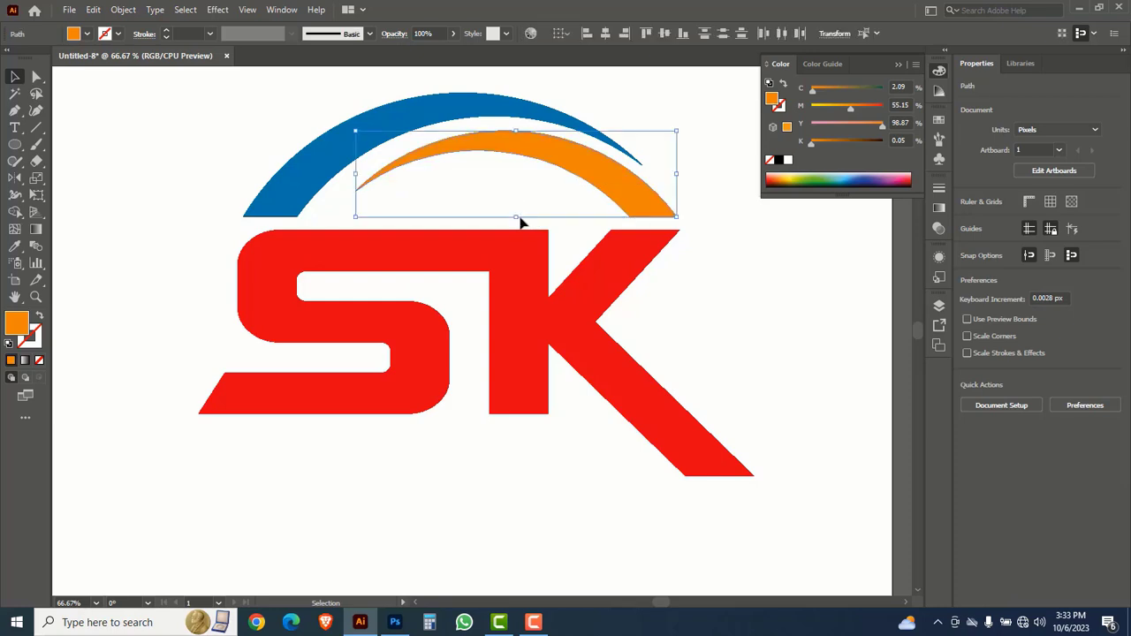
pyautogui.press('Delete')
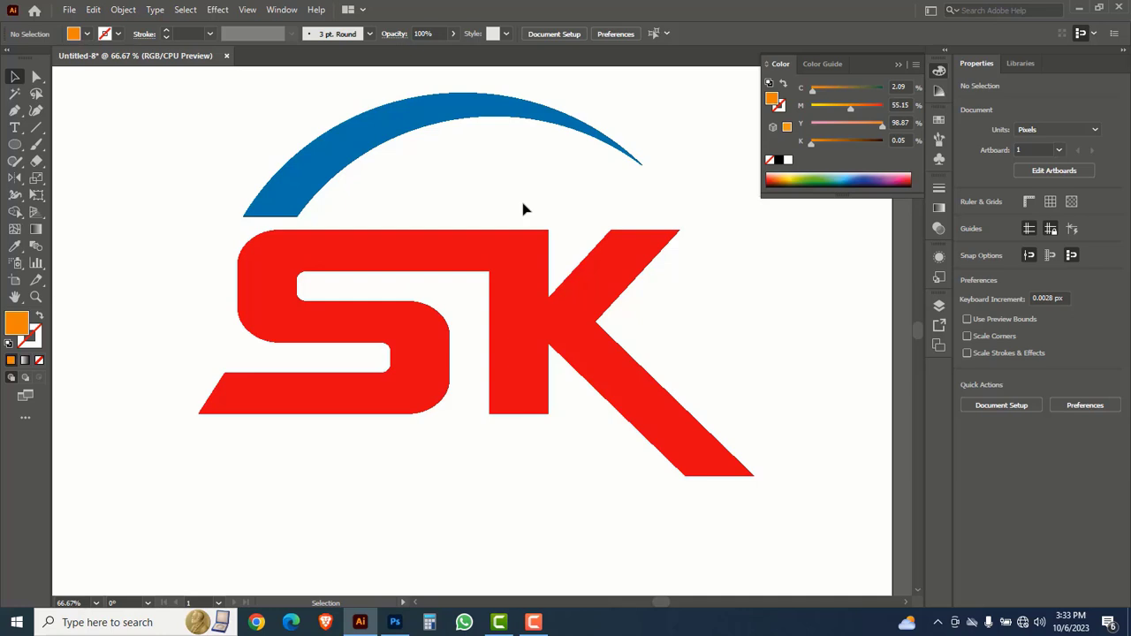
pyautogui.hotkey('ctrl', 'z')
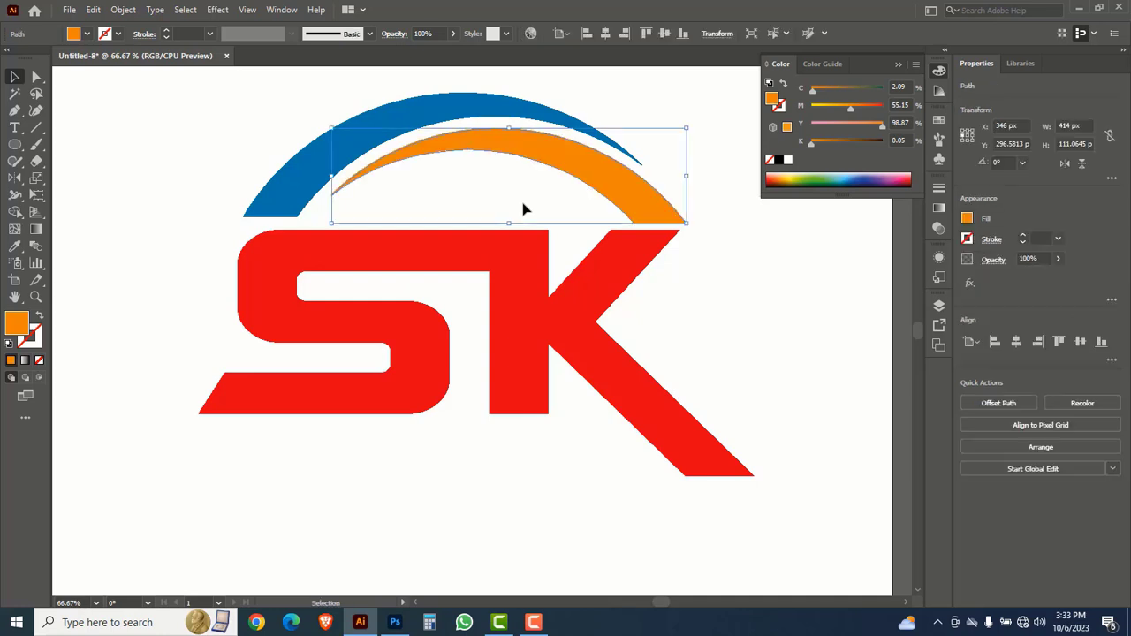
pyautogui.click(740, 295)
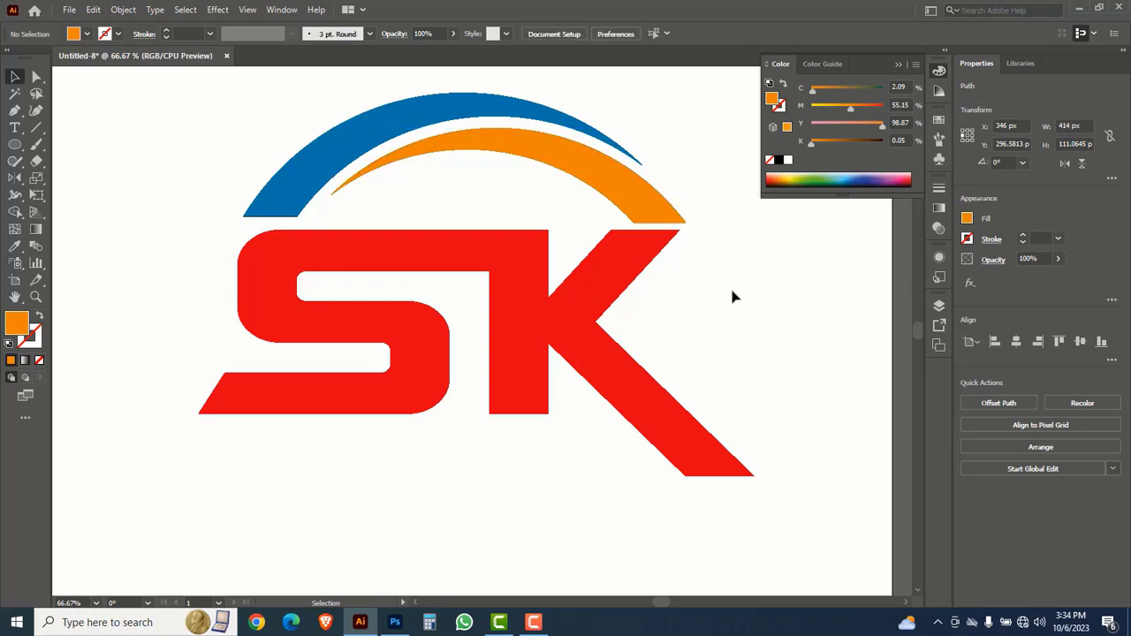
# Stretch the SK shape slightly wider to about 655.5 px so the K's upper arm aligns with the orange swoosh's outer end.
pyautogui.moveTo(708, 279); pyautogui.dragTo(521, 326)
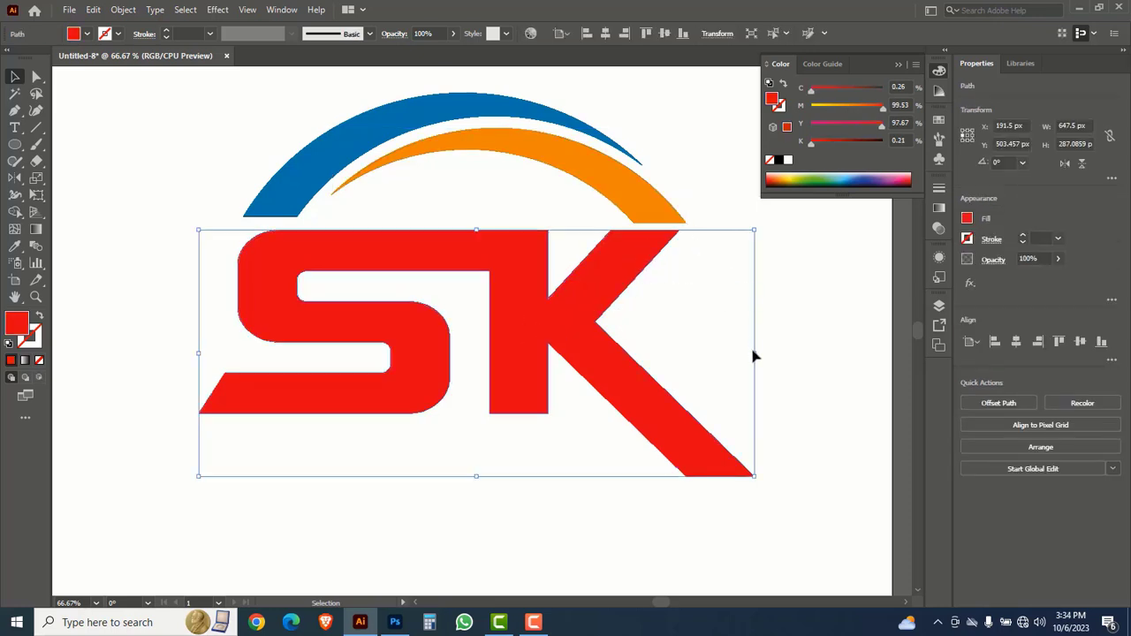
pyautogui.moveTo(754, 356); pyautogui.dragTo(762, 354)
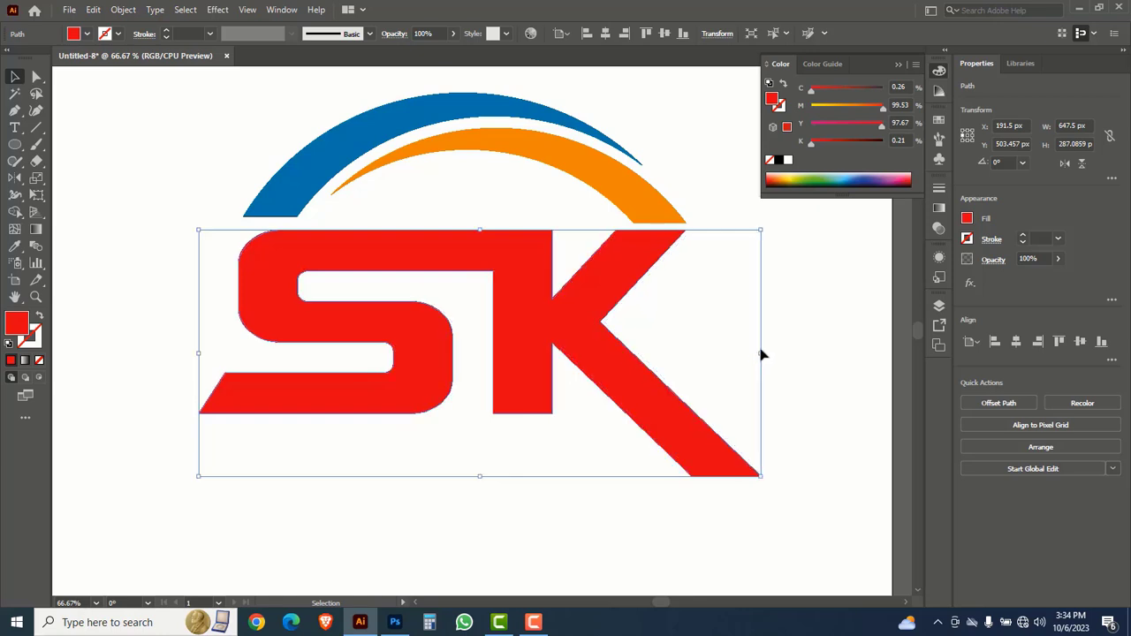
pyautogui.click(794, 318)
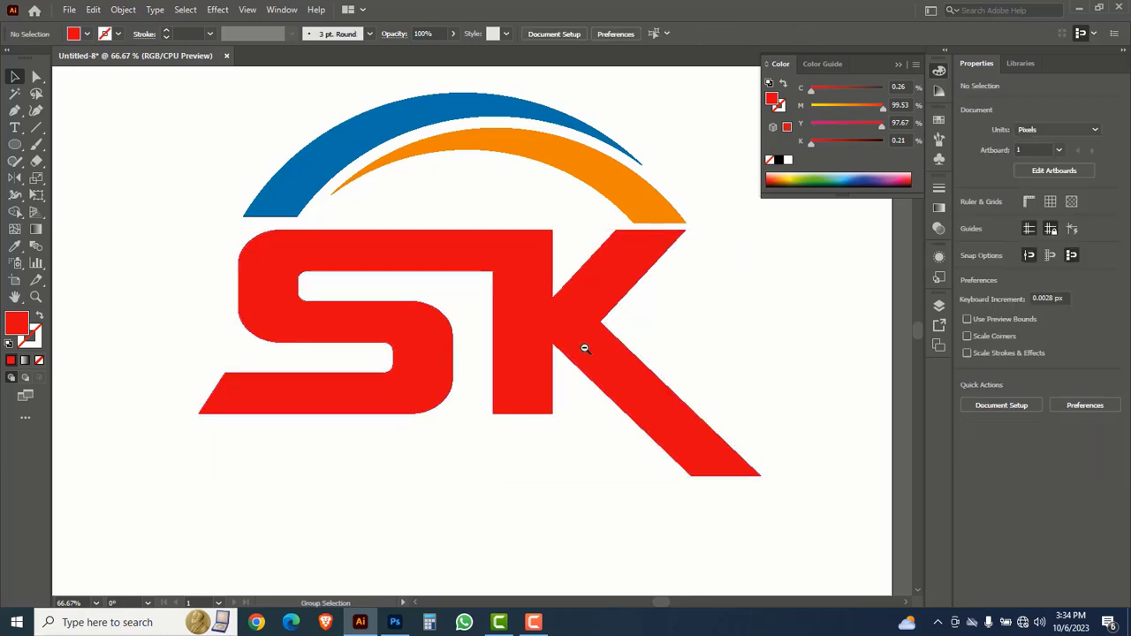
# Group the blue and orange swooshes and place a copy of the group straight below the SK letters.
pyautogui.keyDown('ctrl'); pyautogui.keyDown('alt'); pyautogui.click(562, 332); pyautogui.keyUp('alt'); pyautogui.keyUp('ctrl')
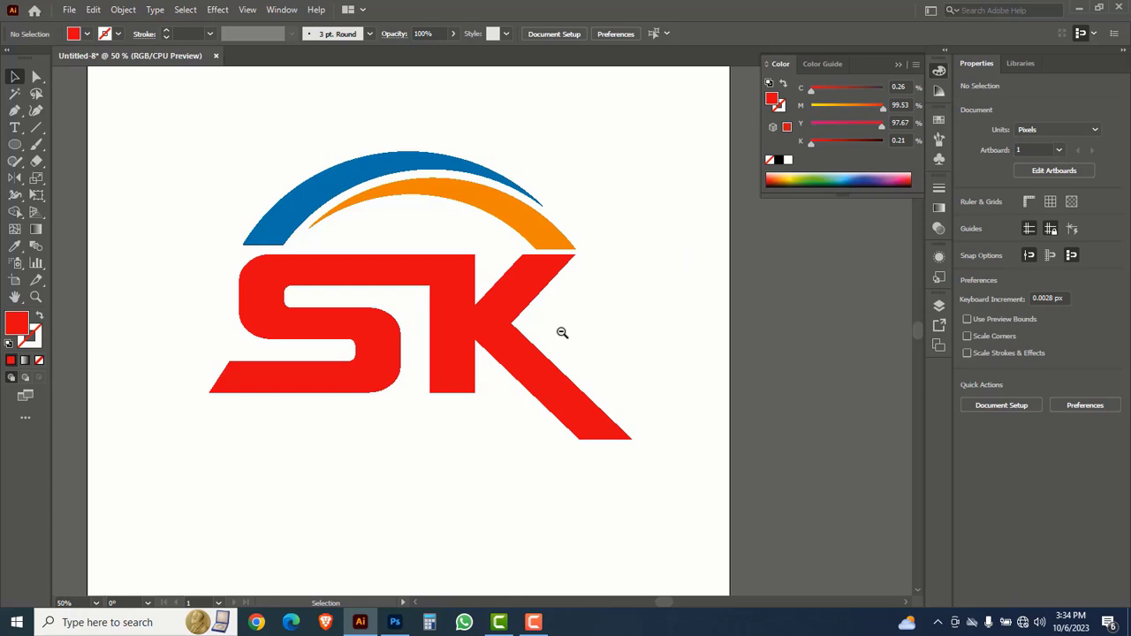
pyautogui.moveTo(302, 149); pyautogui.dragTo(493, 208)
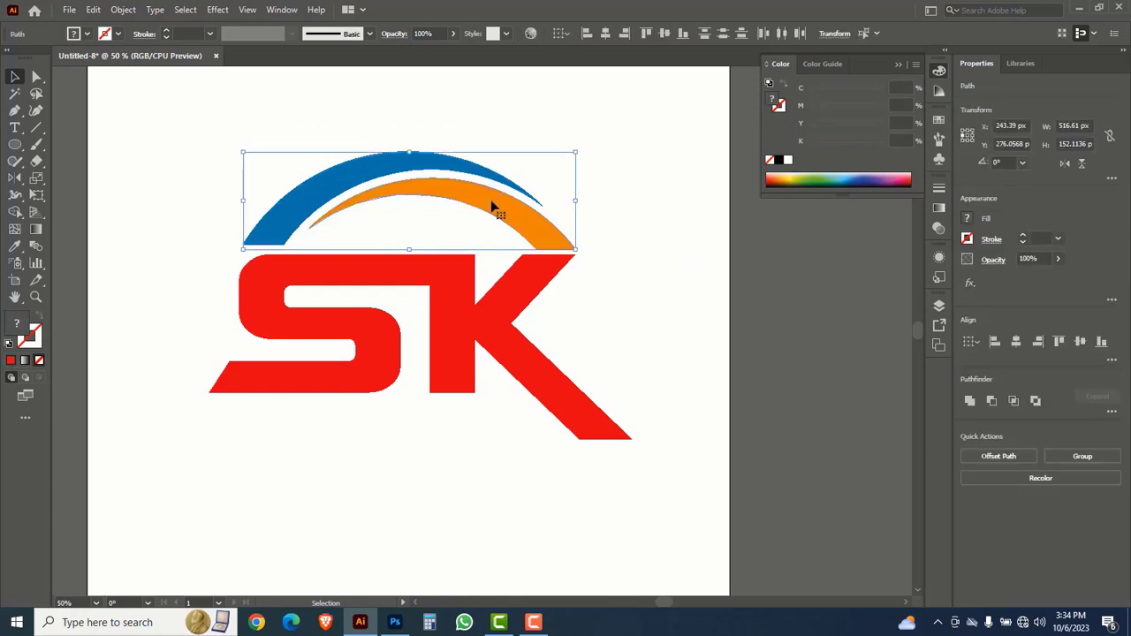
pyautogui.rightClick(493, 205)
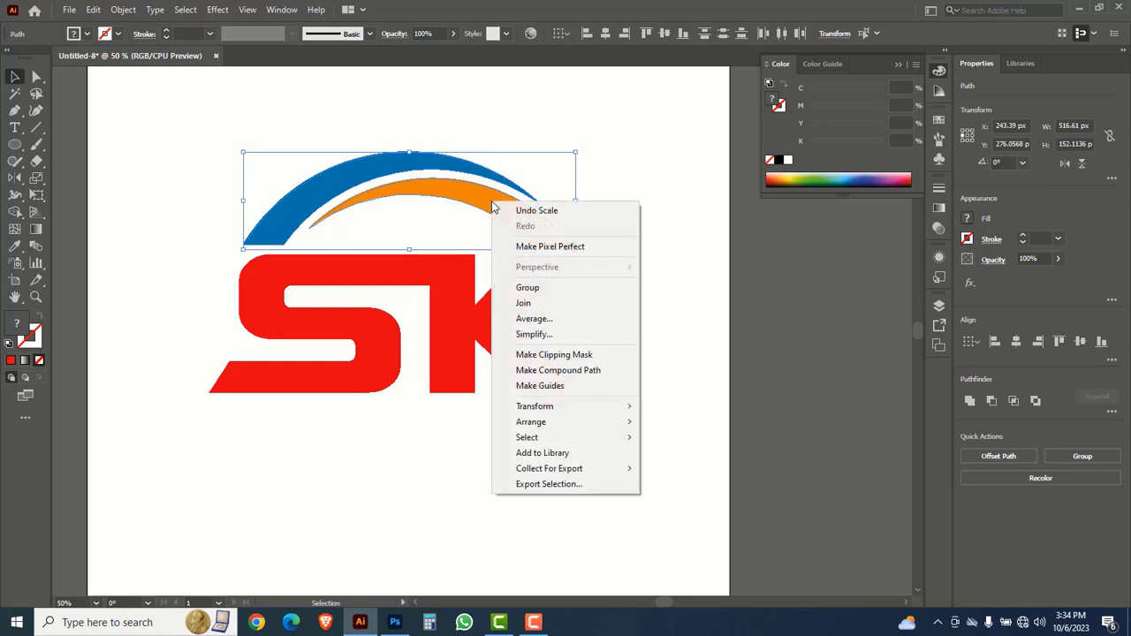
pyautogui.click(528, 288)
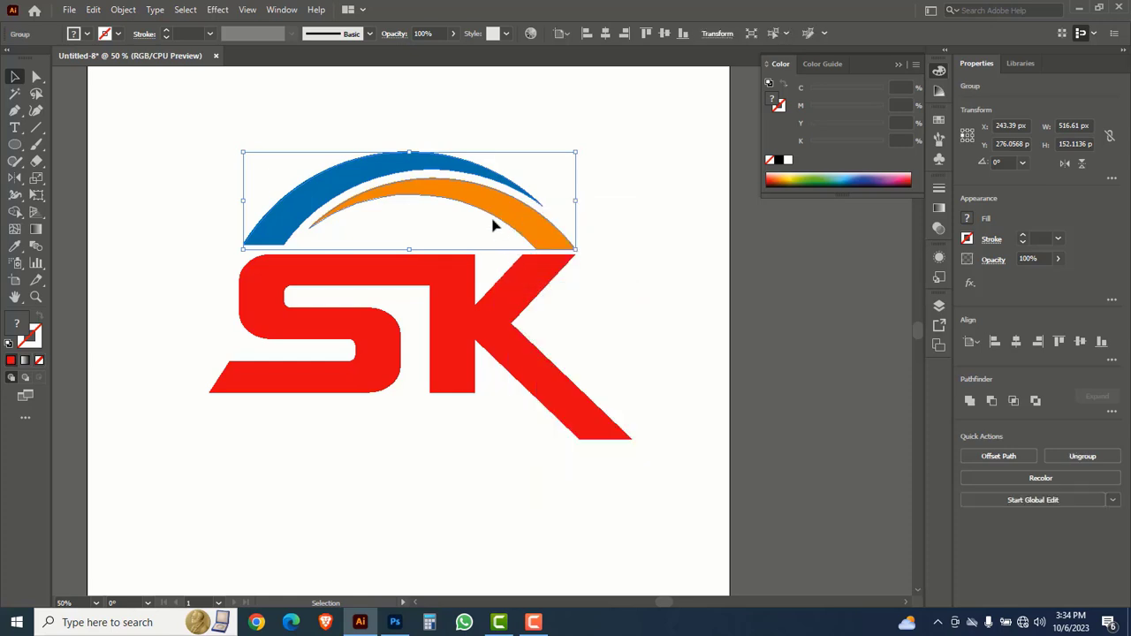
pyautogui.moveTo(483, 201); pyautogui.dragTo(482, 464)
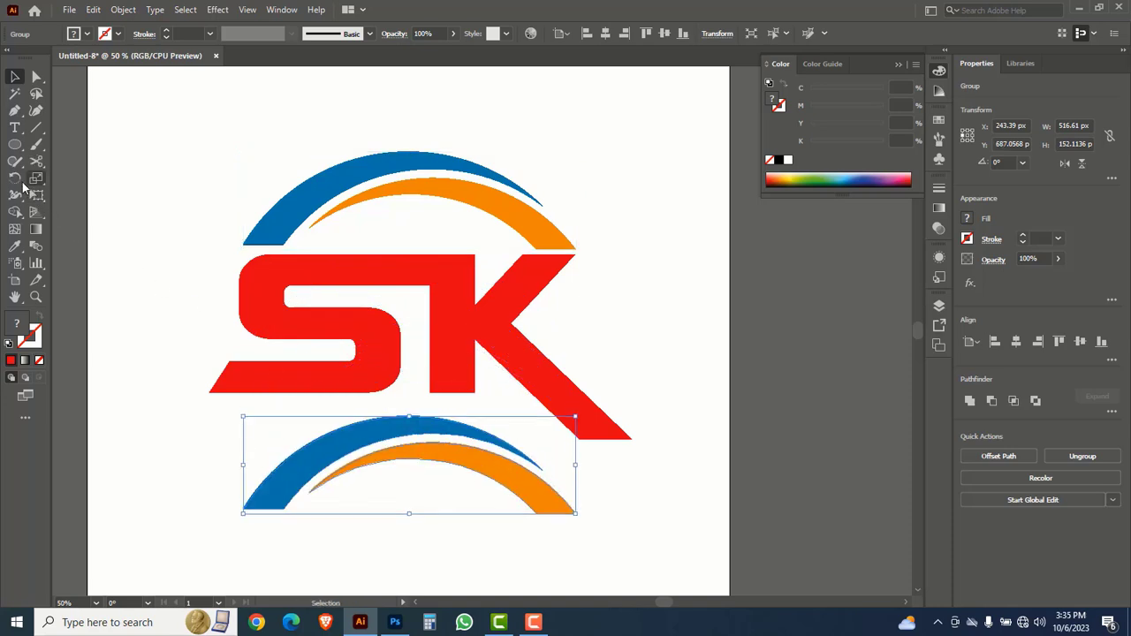
# Rotate the copied swoosh group 180° and move it up closer to the bottom of the SK letters.
pyautogui.doubleClick(15, 178)
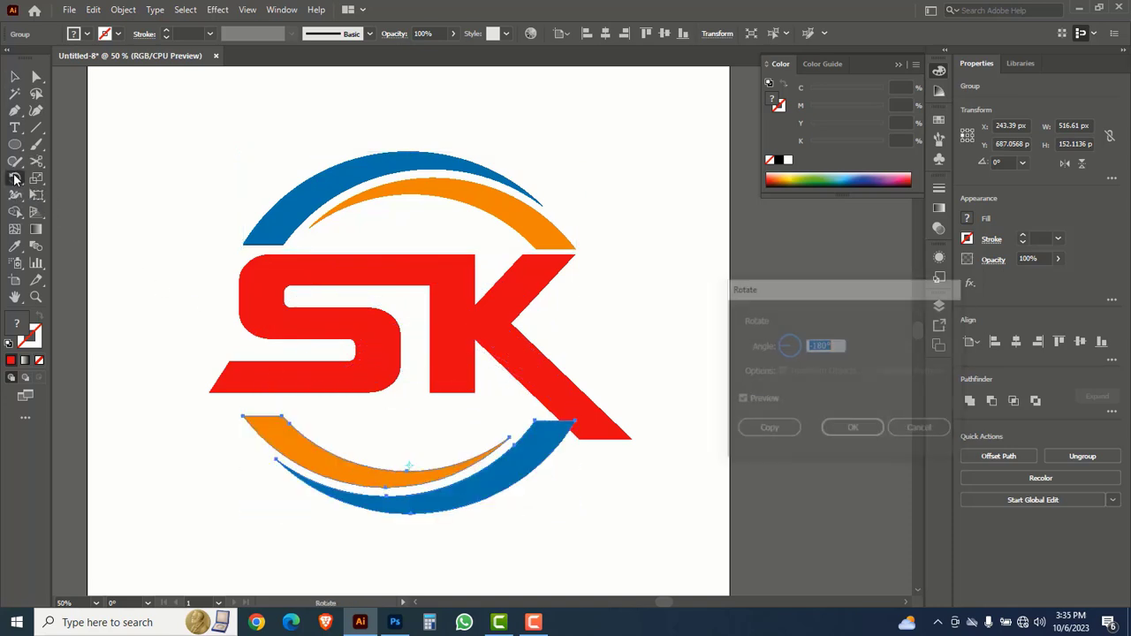
pyautogui.click(844, 345)
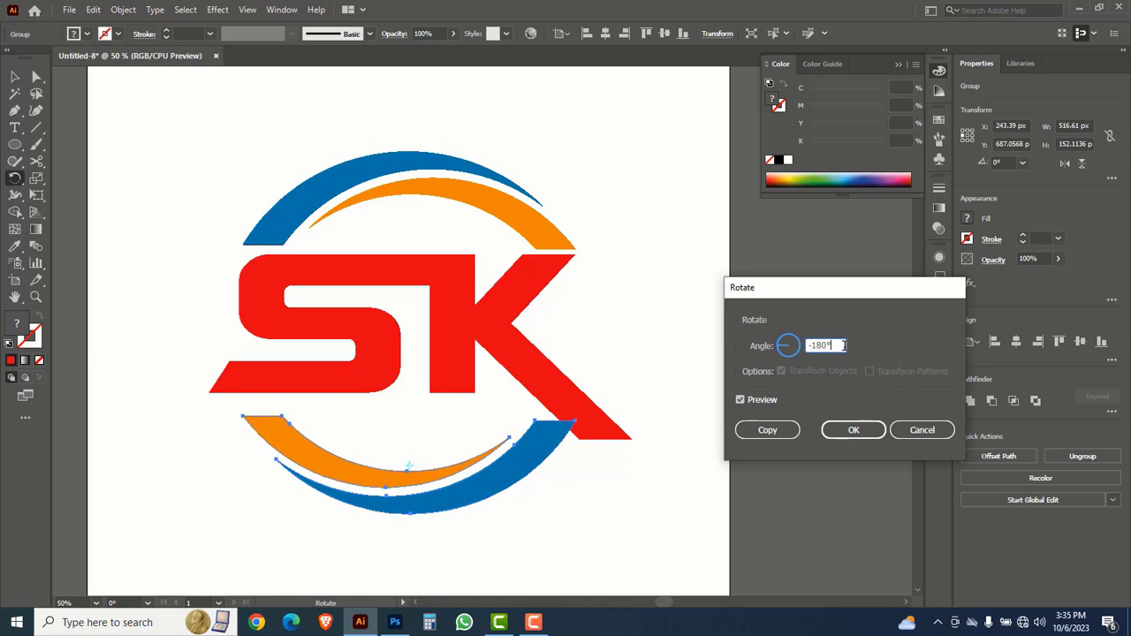
pyautogui.moveTo(821, 346); pyautogui.dragTo(806, 345)
pyautogui.click(856, 431)
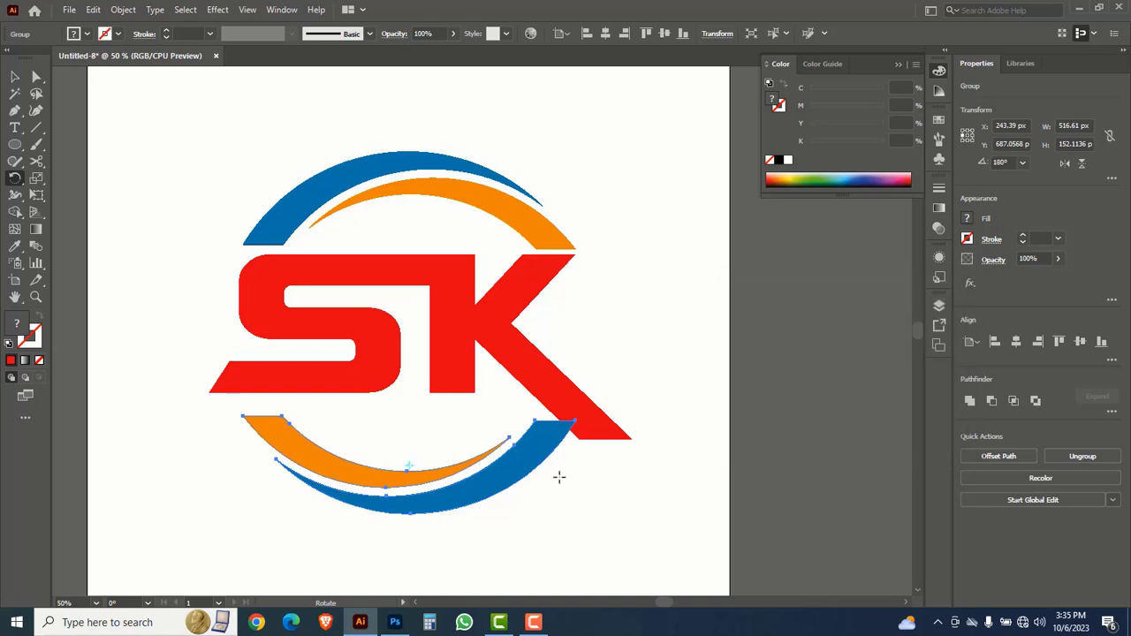
pyautogui.press('v')
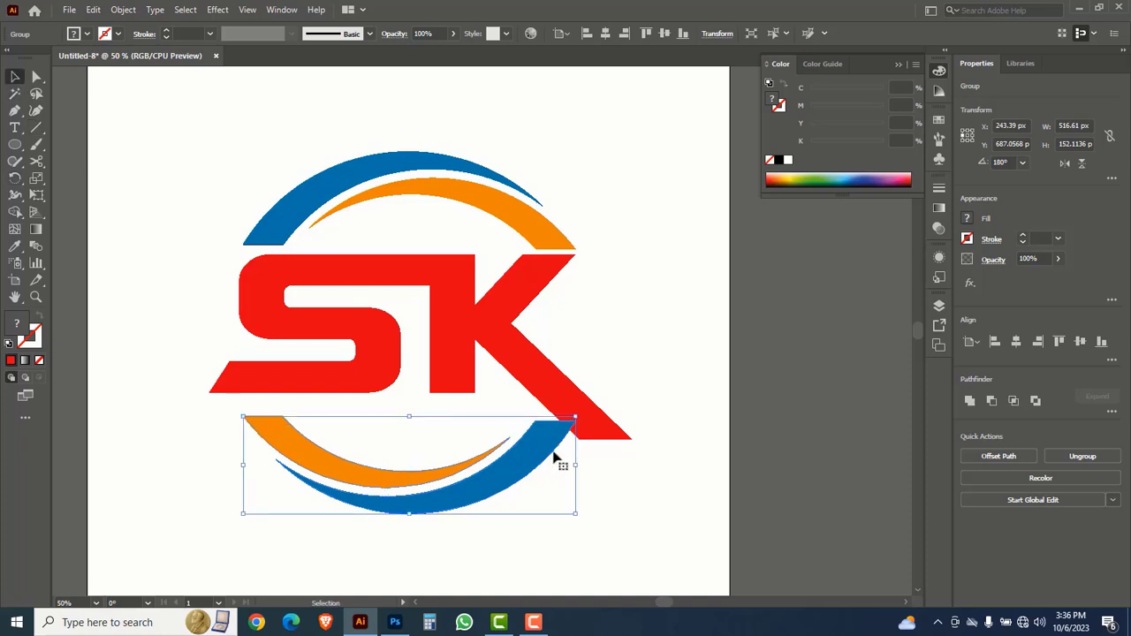
pyautogui.moveTo(531, 453); pyautogui.dragTo(532, 443)
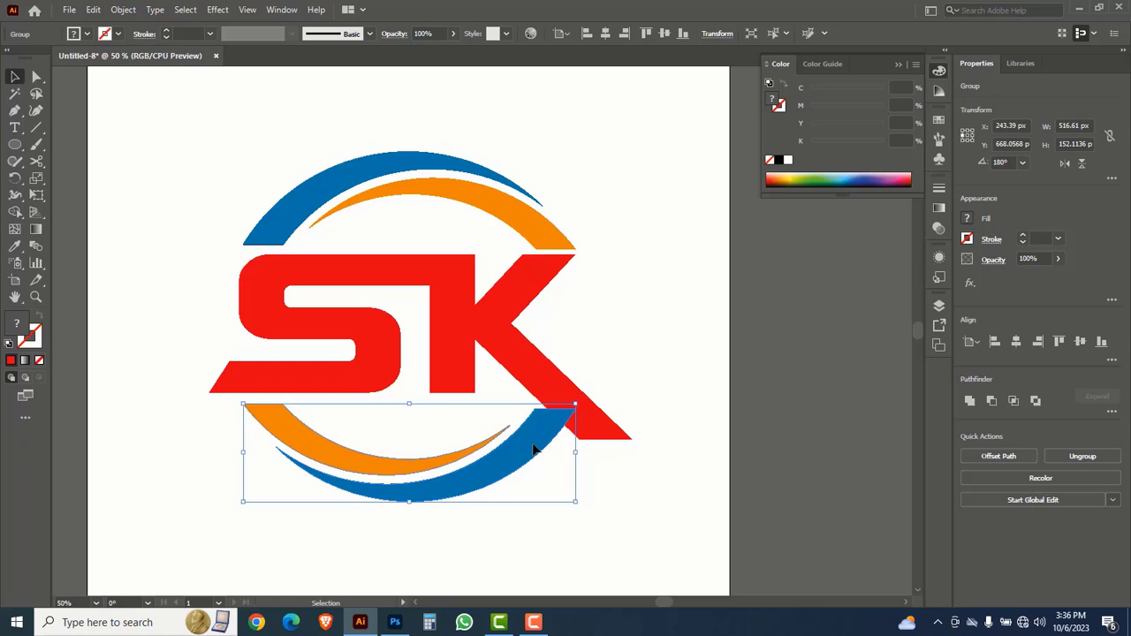
# Offset the SK shape's path outward with miter joins, making an enlarged outline about 777 px wide and 343 px tall.
pyautogui.click(461, 324)
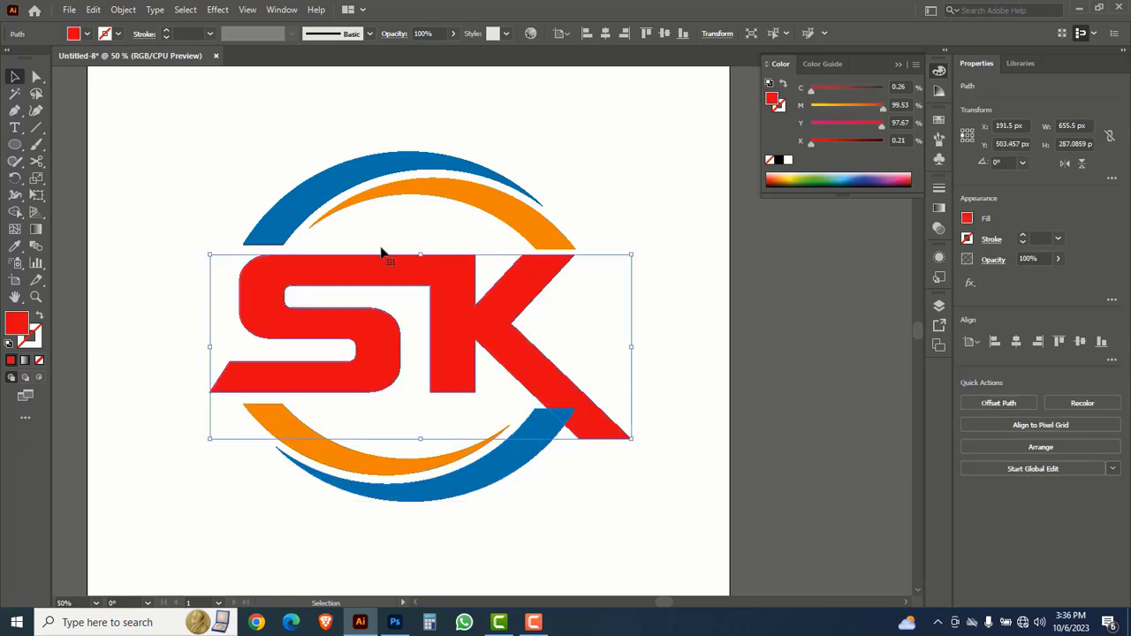
pyautogui.click(123, 10)
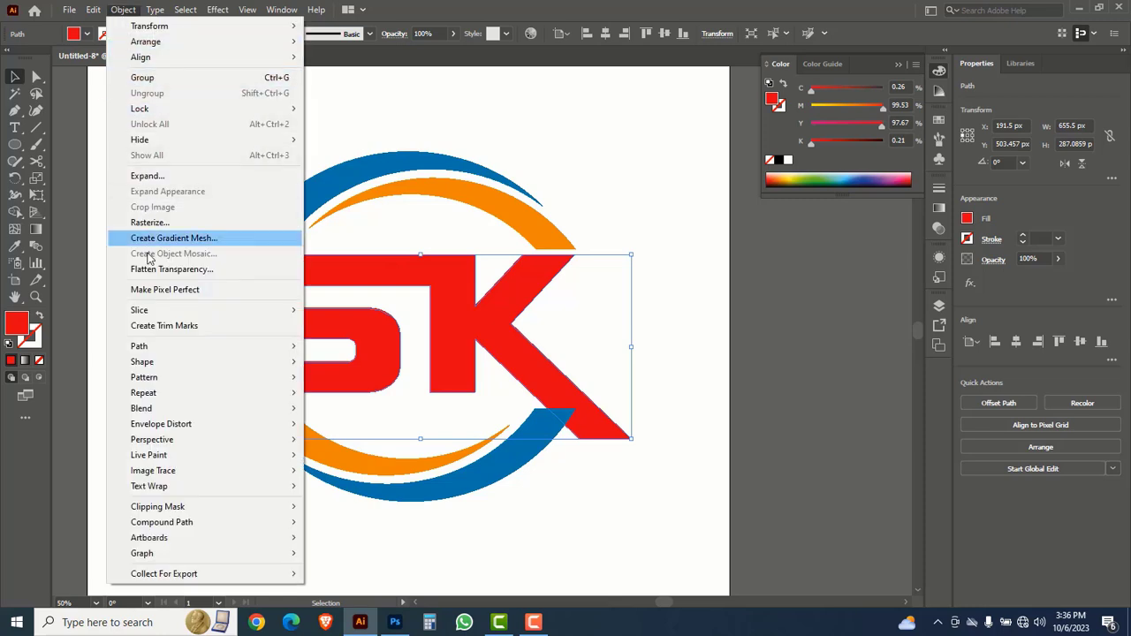
pyautogui.moveTo(159, 350)
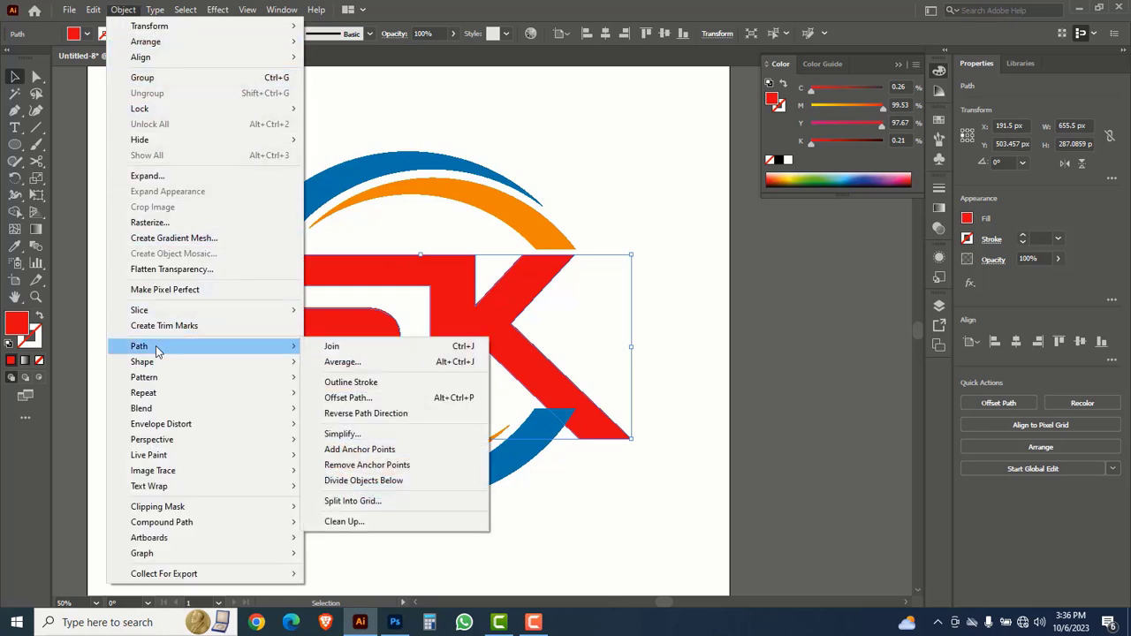
pyautogui.click(358, 397)
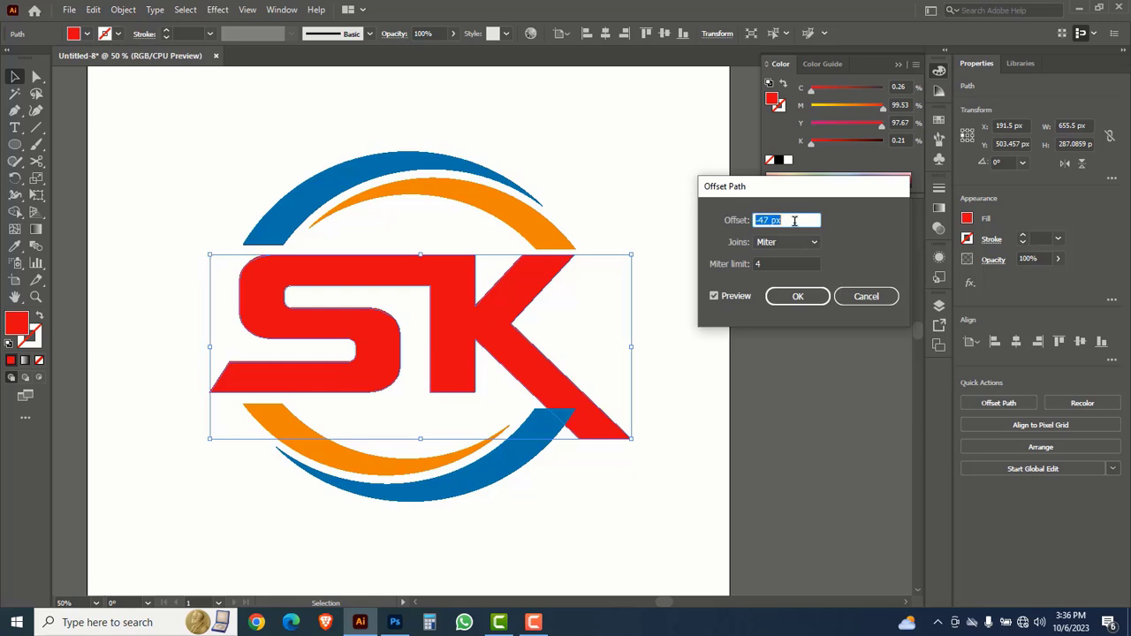
pyautogui.write('0')
pyautogui.press('Up')
pyautogui.press('Up')
pyautogui.press('Up')
pyautogui.press('Up')
pyautogui.press('Up')
pyautogui.press('Up')
pyautogui.press('Up')
pyautogui.press('Up')
pyautogui.press('Up')
pyautogui.press('Up')
pyautogui.press('Up')
pyautogui.press('Up')
pyautogui.press('Up')
pyautogui.press('Up')
pyautogui.press('Up')
pyautogui.press('Up')
pyautogui.press('Up')
pyautogui.press('Up')
pyautogui.press('Up')
pyautogui.press('Up')
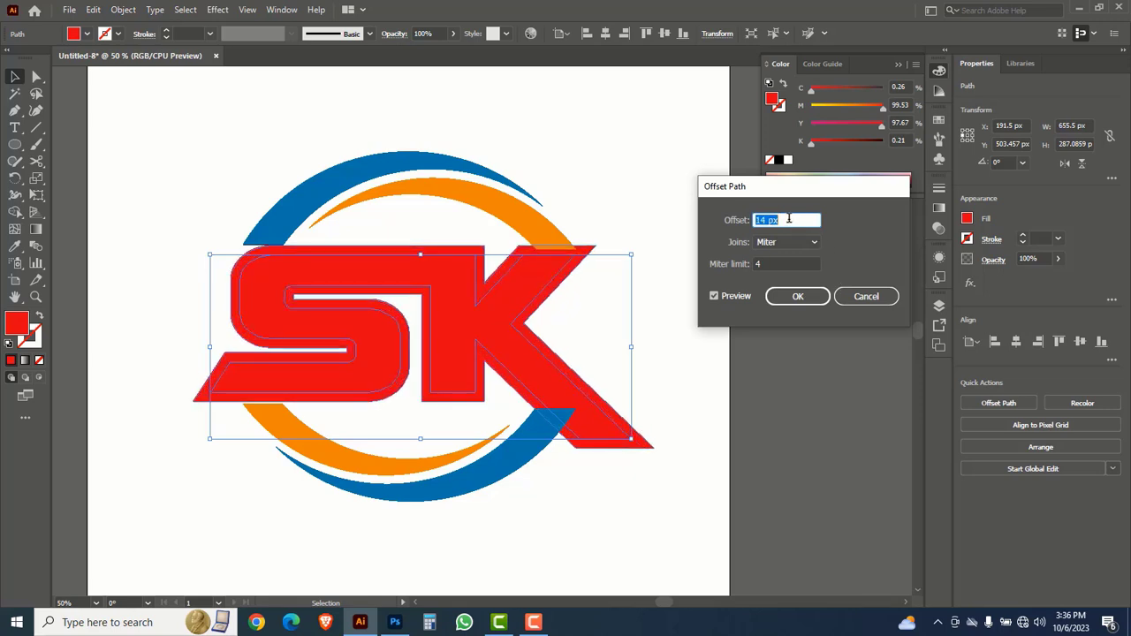
pyautogui.press('Up')
pyautogui.press('Up')
pyautogui.press('Up')
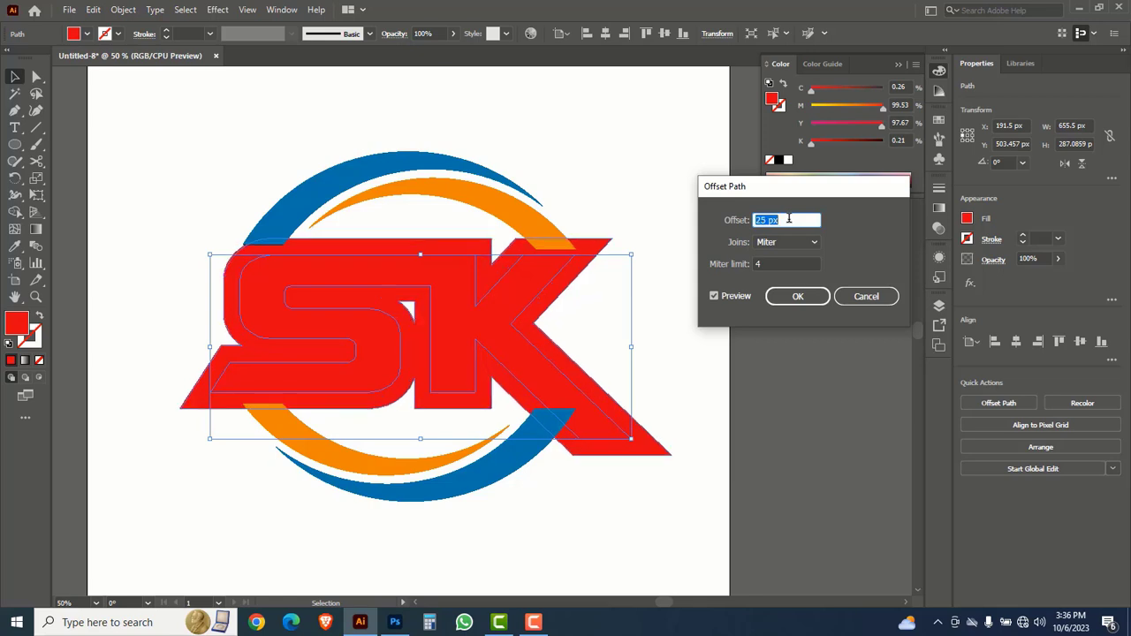
pyautogui.click(801, 300)
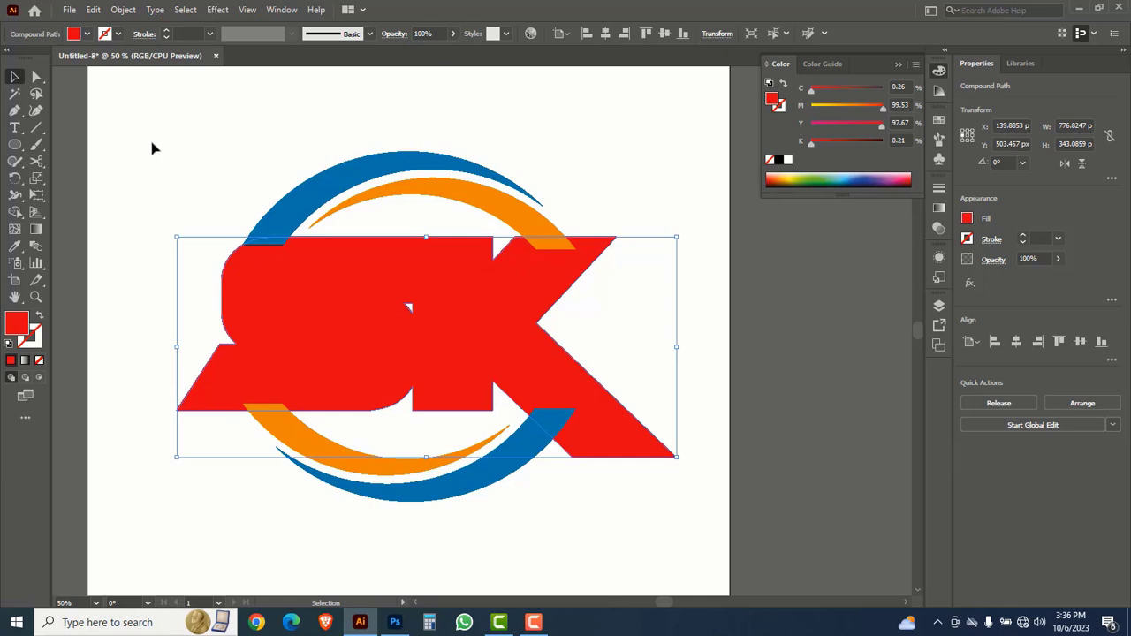
# Use Shape Builder to remove the enlarged SK outline and the ends of both swoosh groups that it overlaps.
pyautogui.keyDown('shift'); pyautogui.click(322, 195); pyautogui.keyUp('shift')
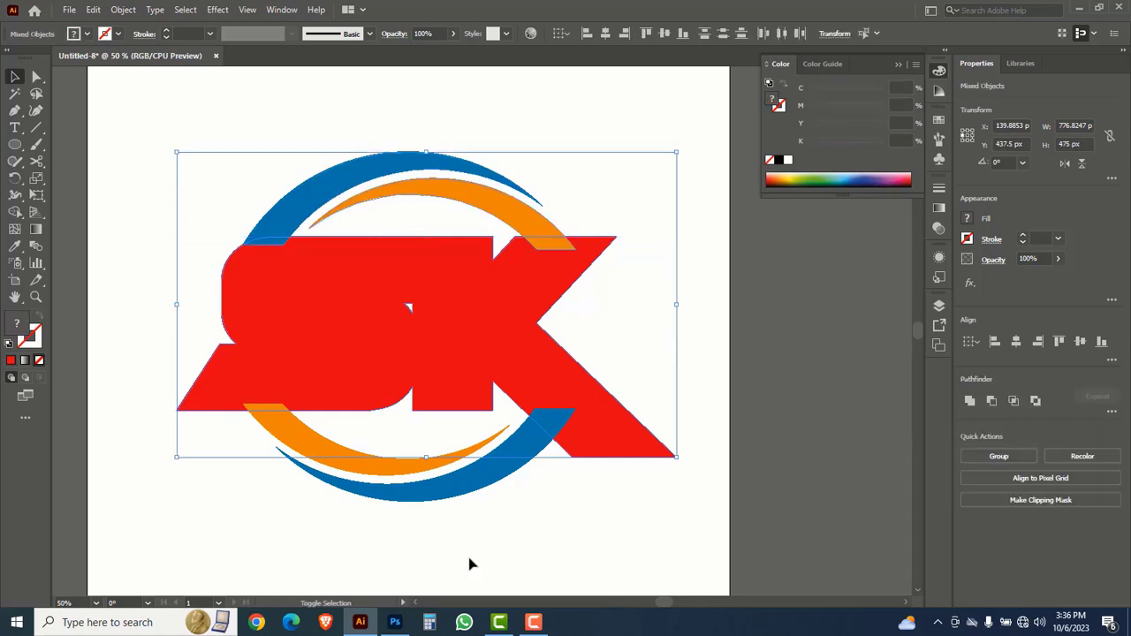
pyautogui.keyDown('shift'); pyautogui.click(457, 495); pyautogui.keyUp('shift')
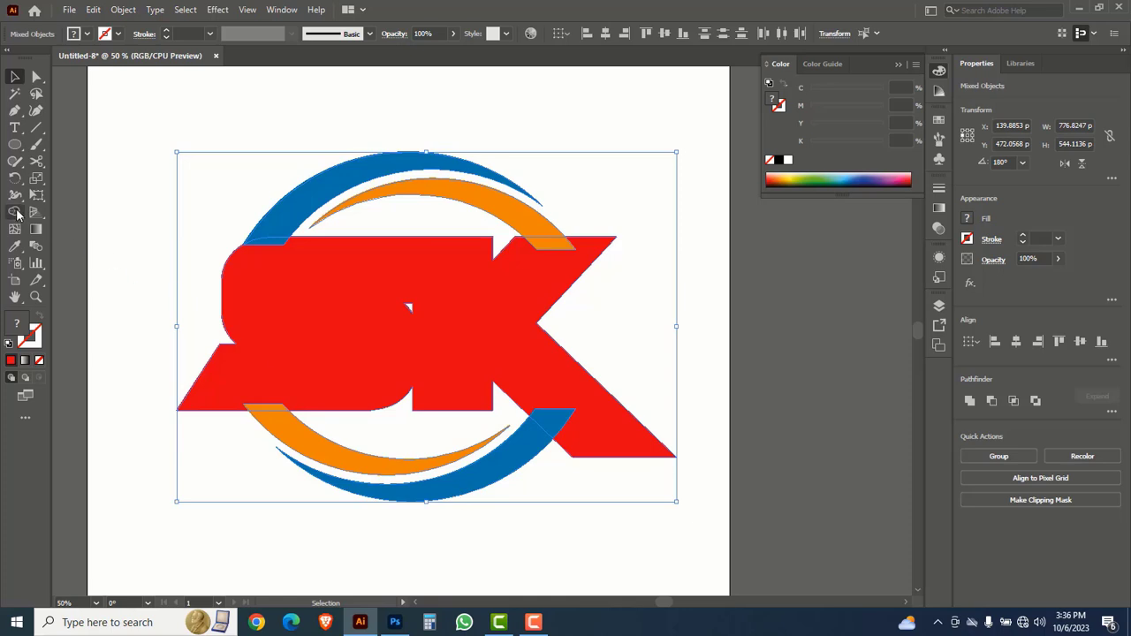
pyautogui.click(16, 213)
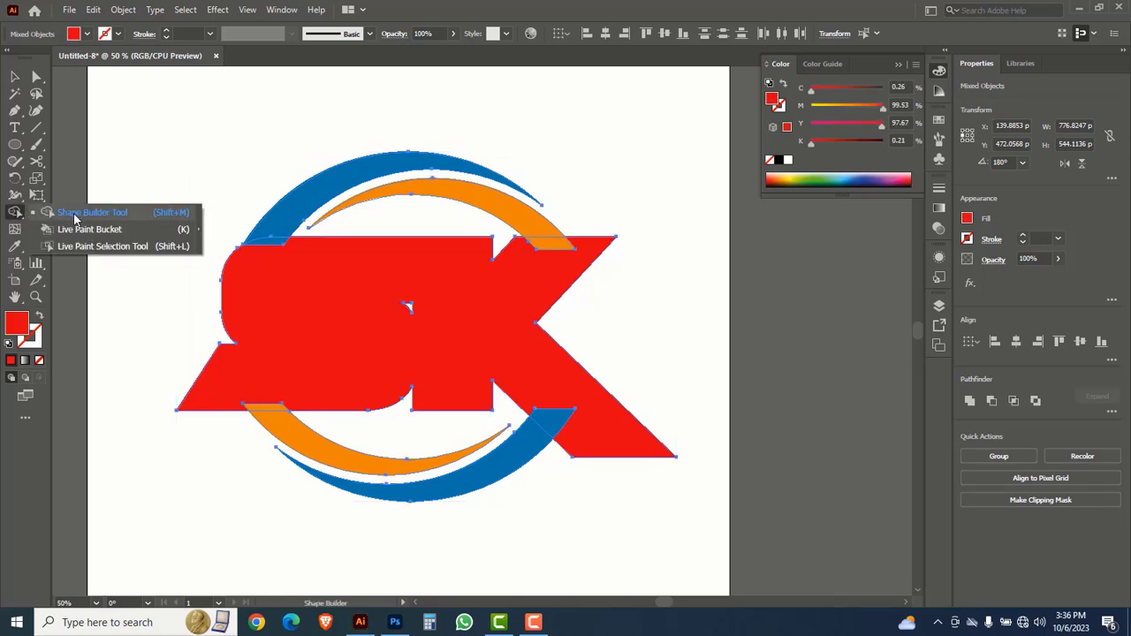
pyautogui.click(75, 217)
pyautogui.moveTo(659, 460)
pyautogui.mouseDown()
pyautogui.moveTo(576, 413)
pyautogui.moveTo(566, 423)
pyautogui.mouseUp()
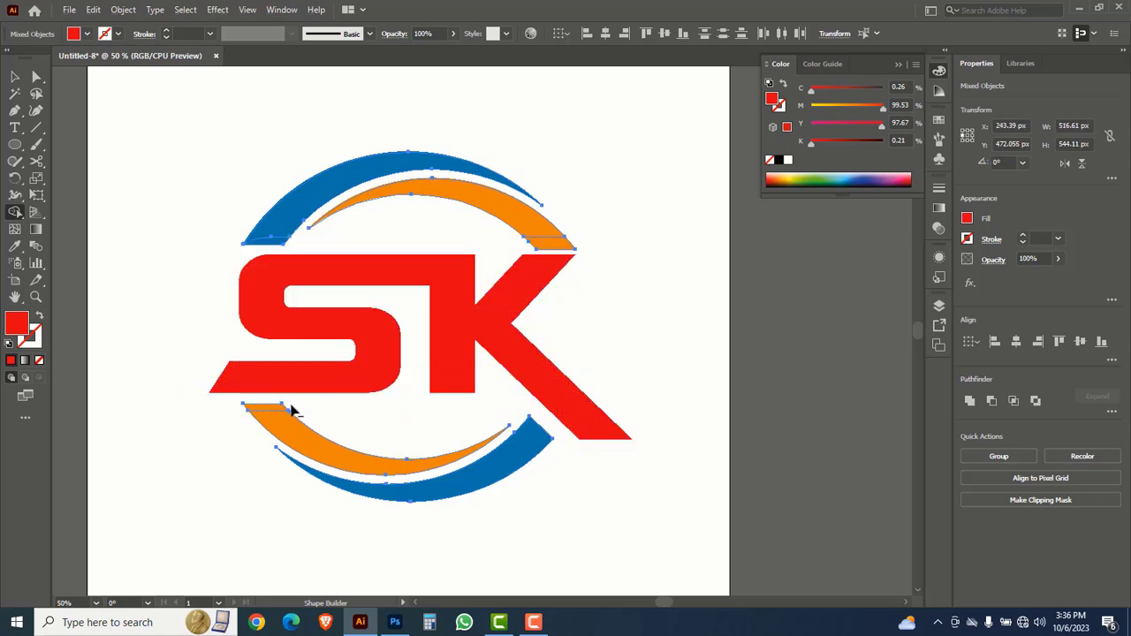
pyautogui.moveTo(291, 411); pyautogui.dragTo(249, 406)
pyautogui.moveTo(246, 244); pyautogui.dragTo(293, 246)
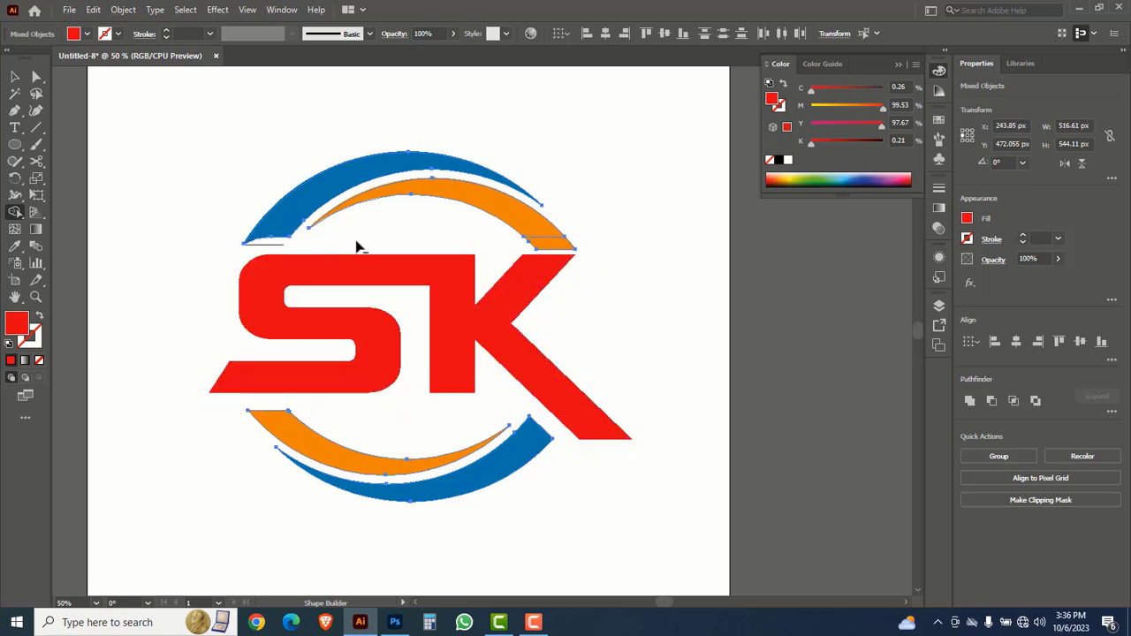
pyautogui.moveTo(530, 242)
pyautogui.mouseDown()
pyautogui.moveTo(589, 245)
pyautogui.moveTo(583, 253)
pyautogui.mouseUp()
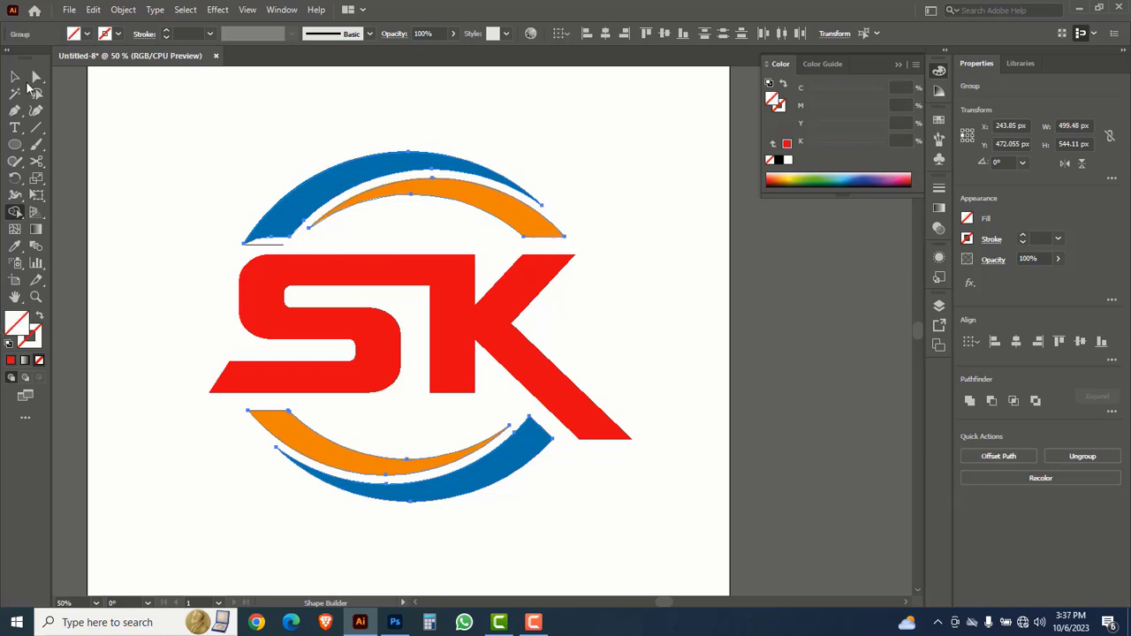
# Delete the stray horizontal line left beneath the upper blue swoosh's lower end.
pyautogui.click(15, 77)
pyautogui.click(194, 143)
pyautogui.moveTo(186, 143); pyautogui.dragTo(674, 518)
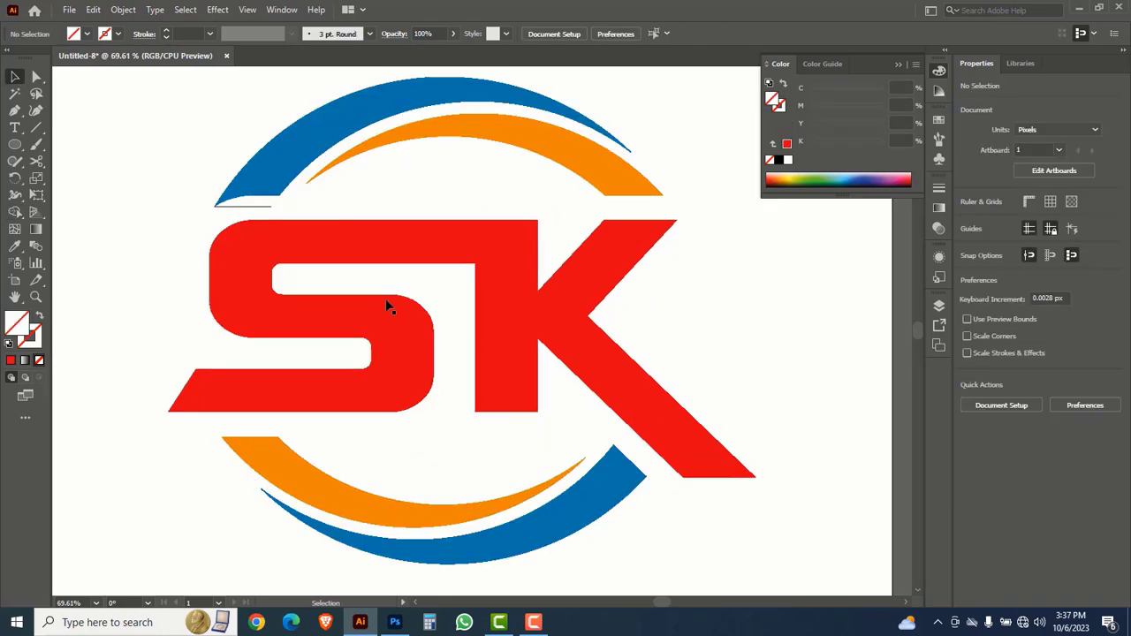
pyautogui.click(257, 212)
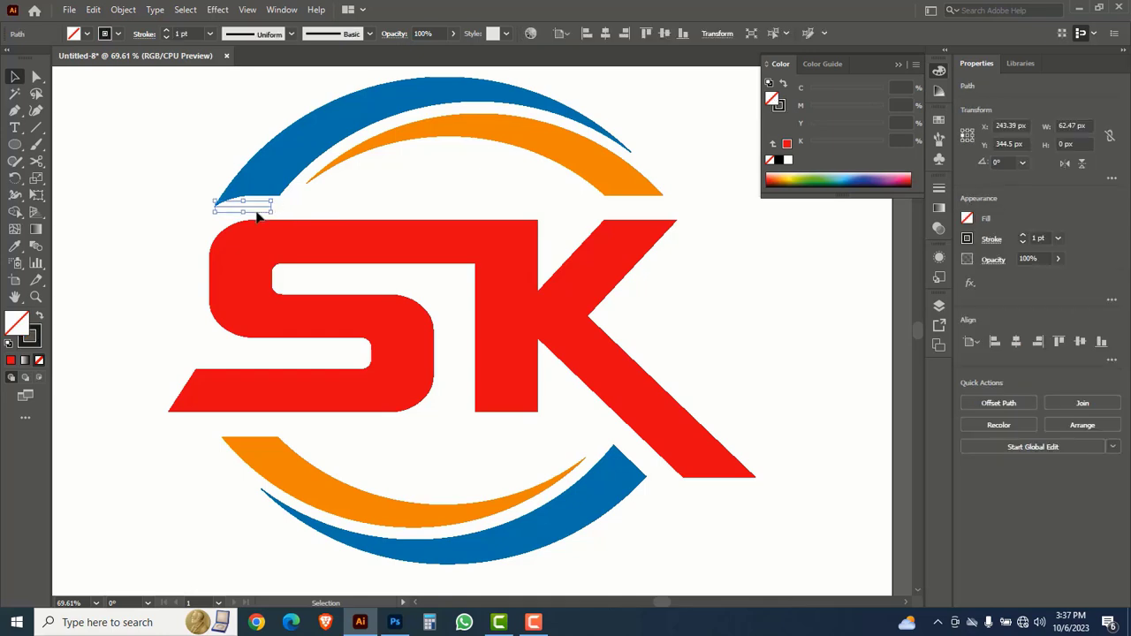
pyautogui.press('Delete')
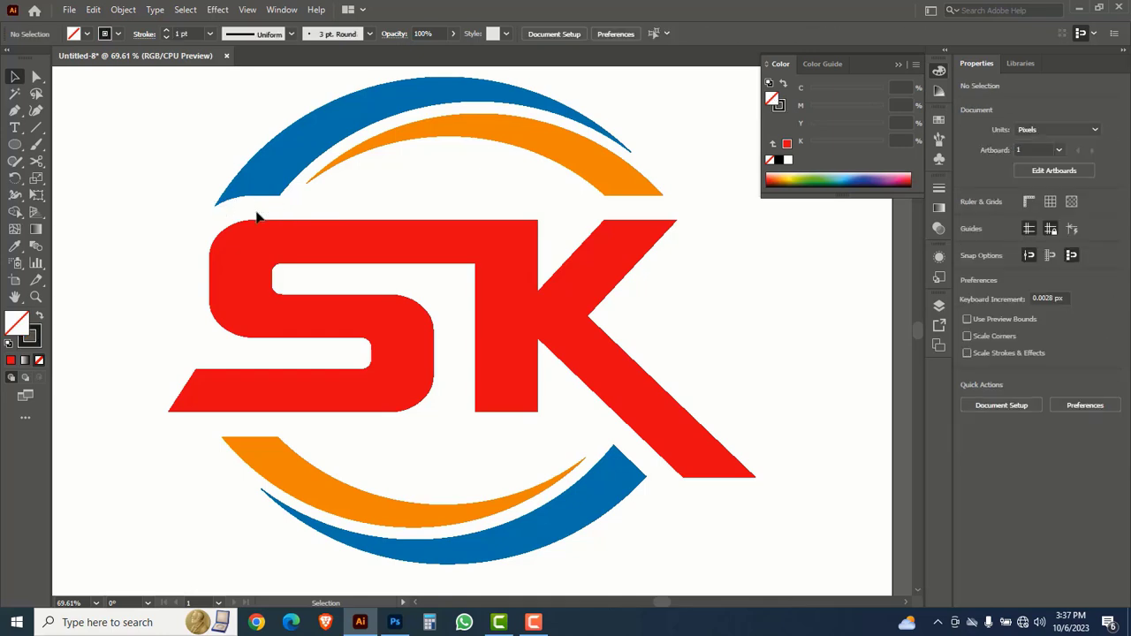
# Select the whole SK logo and save the document as an Adobe Illustrator file named "sk logo" in Illustrator 2020 format.
pyautogui.keyDown('ctrl'); pyautogui.keyDown('alt'); pyautogui.click(498, 318); pyautogui.keyUp('alt'); pyautogui.keyUp('ctrl')
pyautogui.press('space')
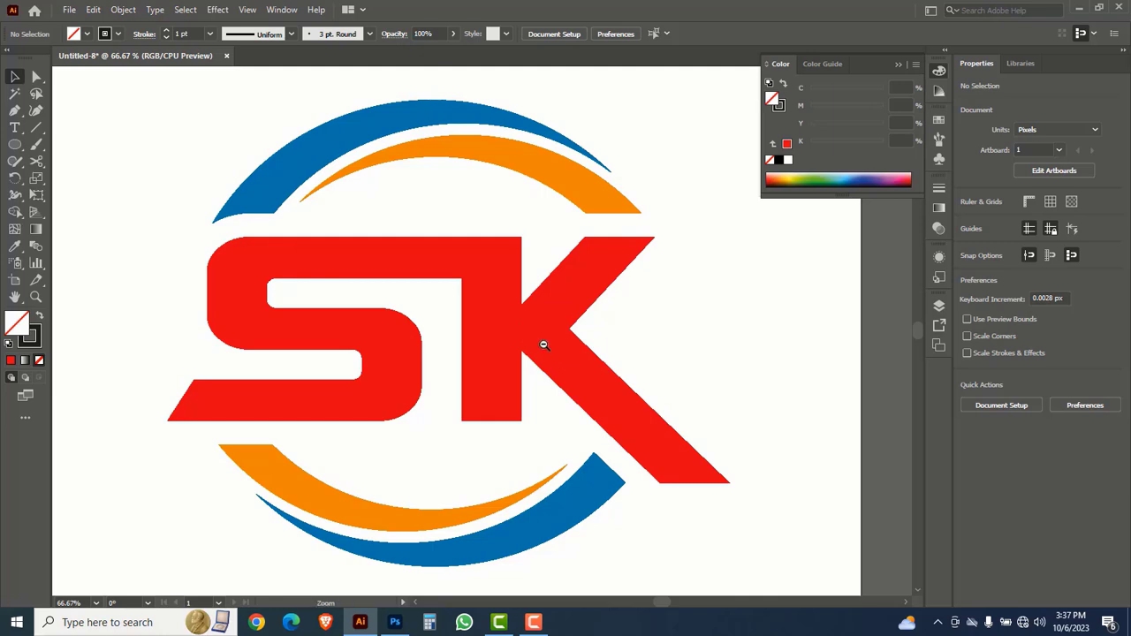
pyautogui.keyDown('ctrl'); pyautogui.keyDown('alt'); pyautogui.click(543, 345); pyautogui.keyUp('alt'); pyautogui.keyUp('ctrl')
pyautogui.moveTo(175, 140); pyautogui.dragTo(615, 503)
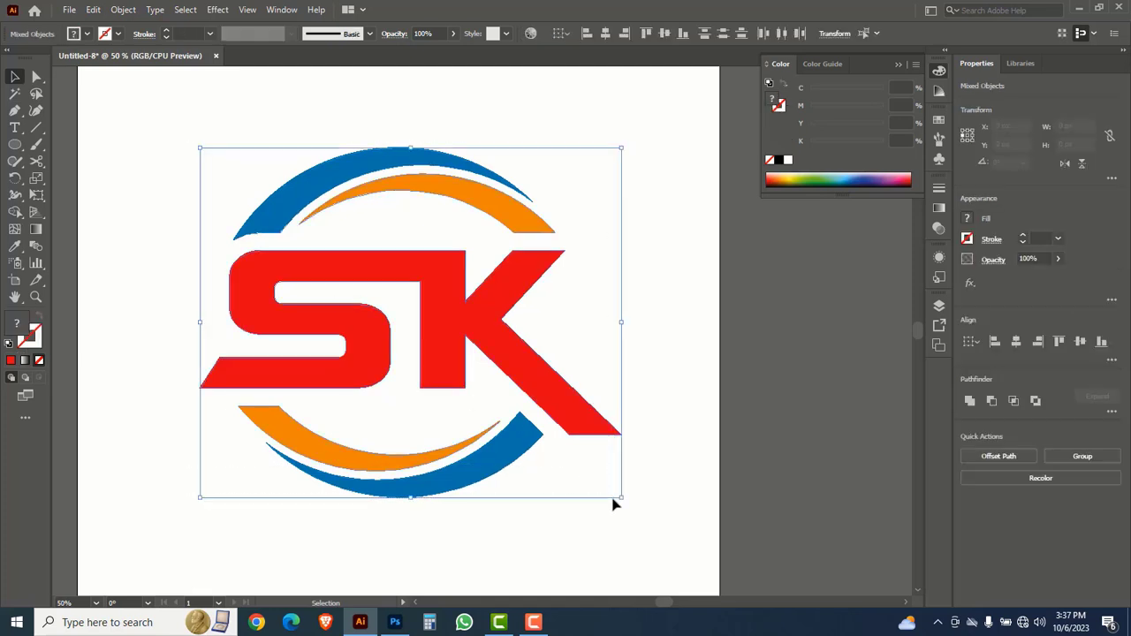
pyautogui.click(69, 11)
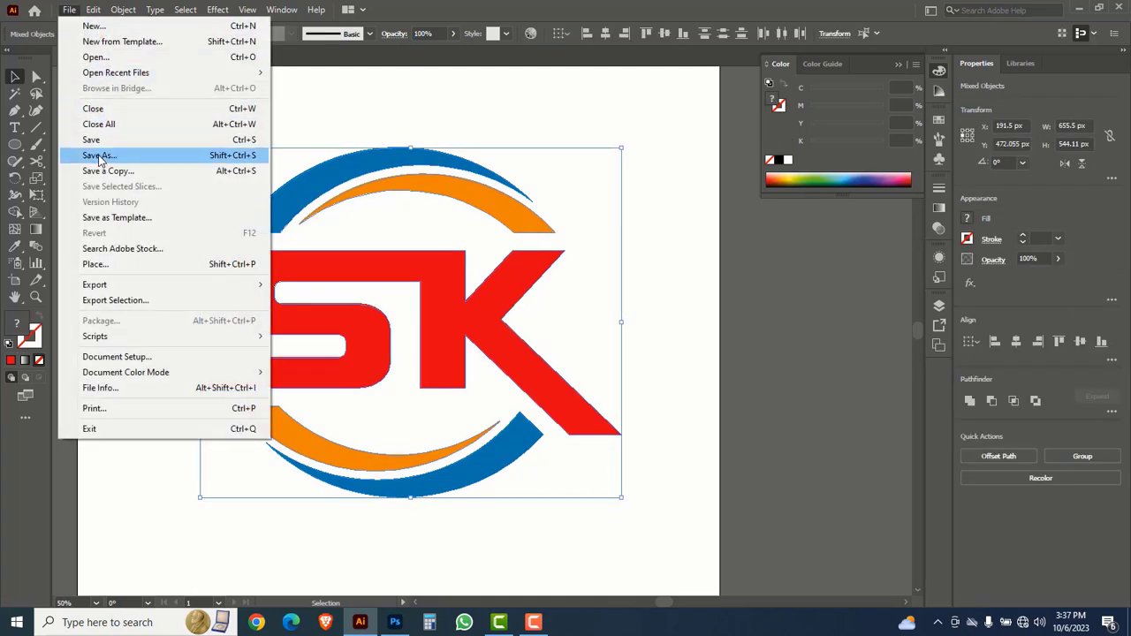
pyautogui.click(100, 155)
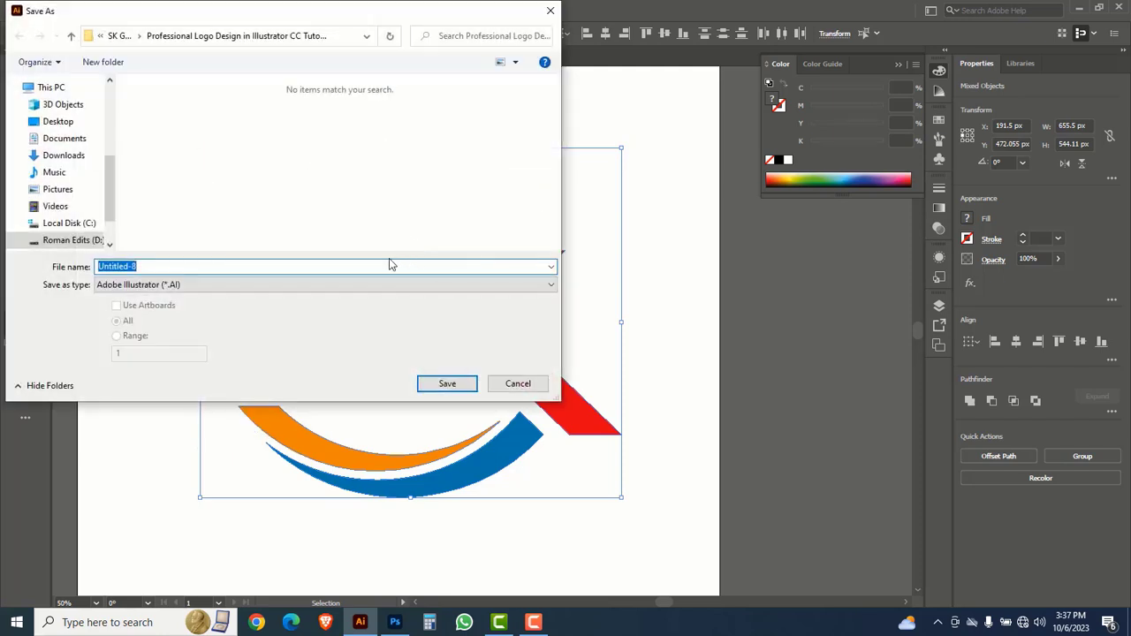
pyautogui.write('sk logo')
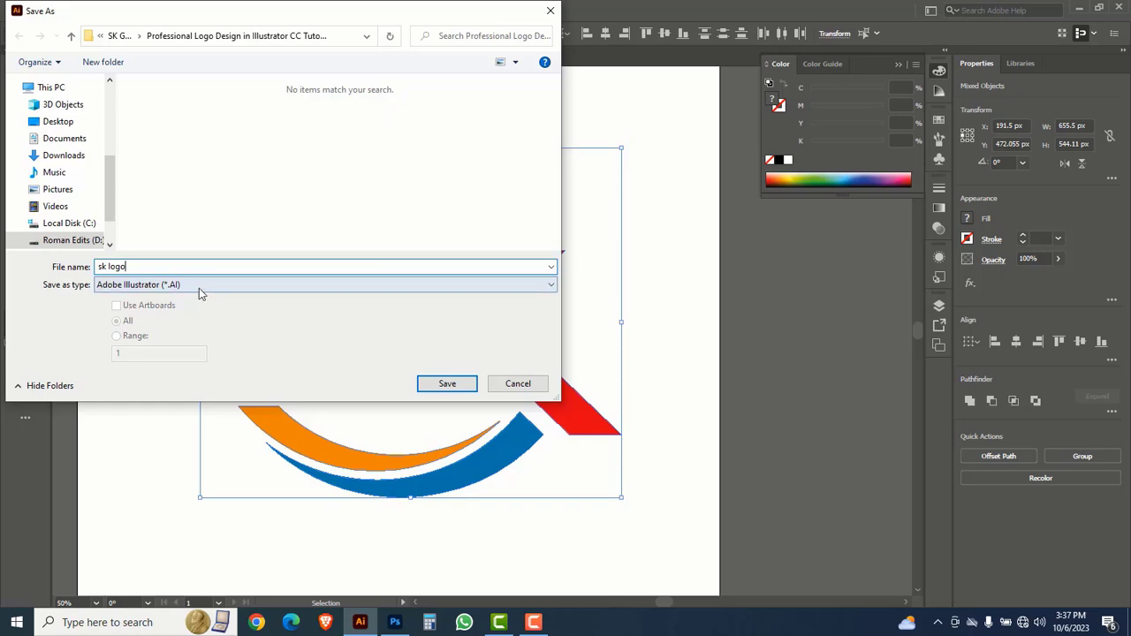
pyautogui.click(448, 384)
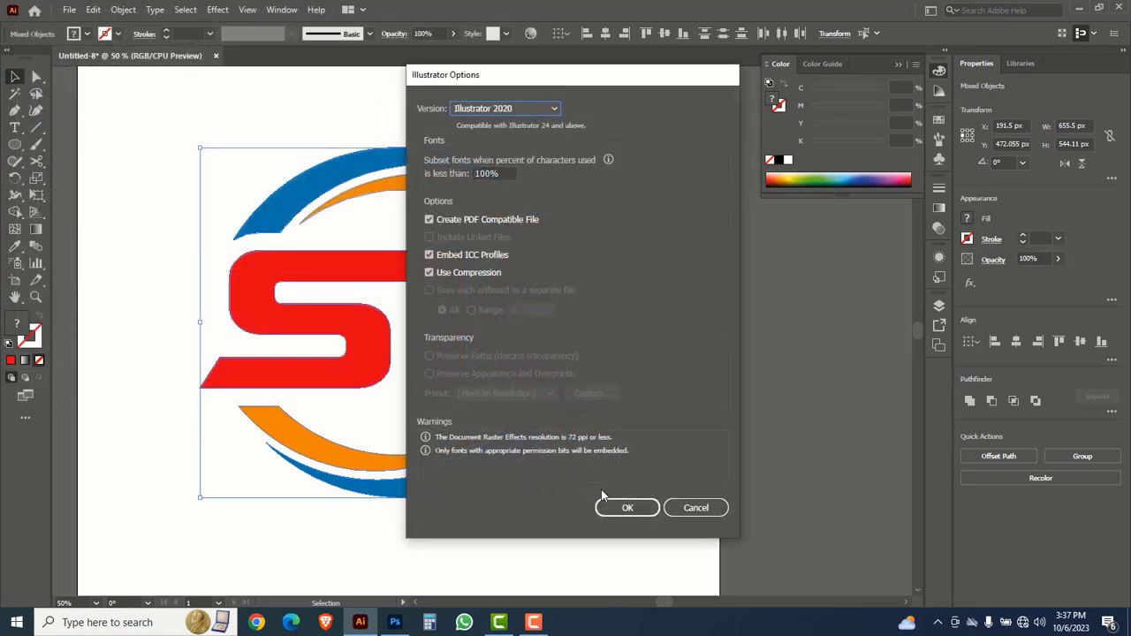
pyautogui.click(627, 508)
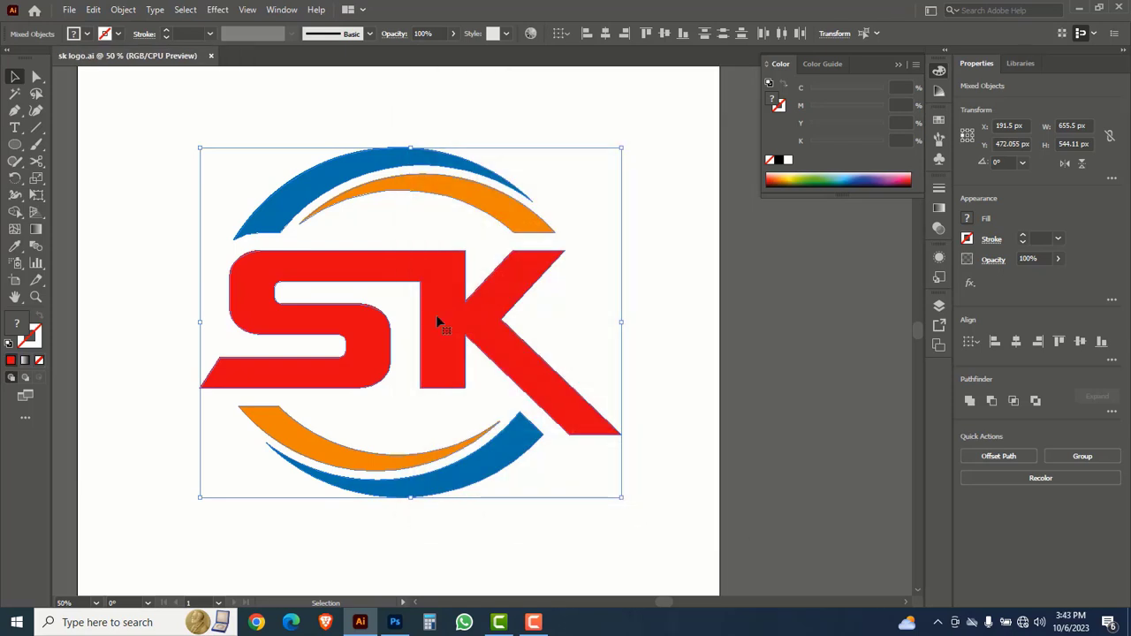
# Copy the selected logo and open the "Wood Wall 3D Logo Mockup (1)" PSD from the Mockup folder in Photoshop.
pyautogui.press('a')
pyautogui.press('v')
pyautogui.click(395, 620)
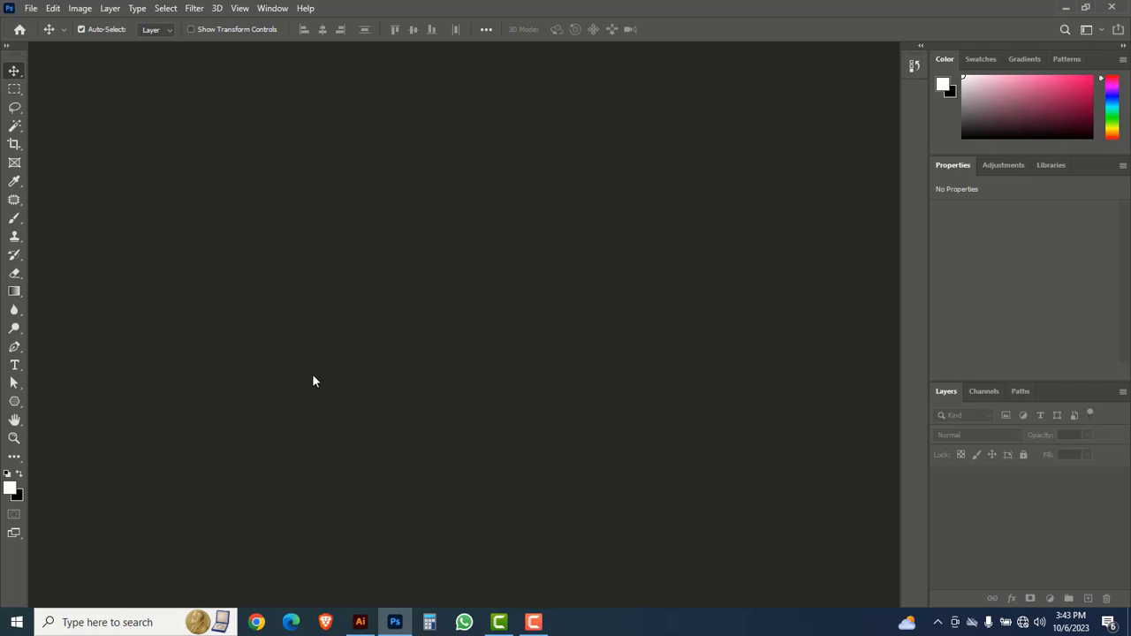
pyautogui.click(32, 9)
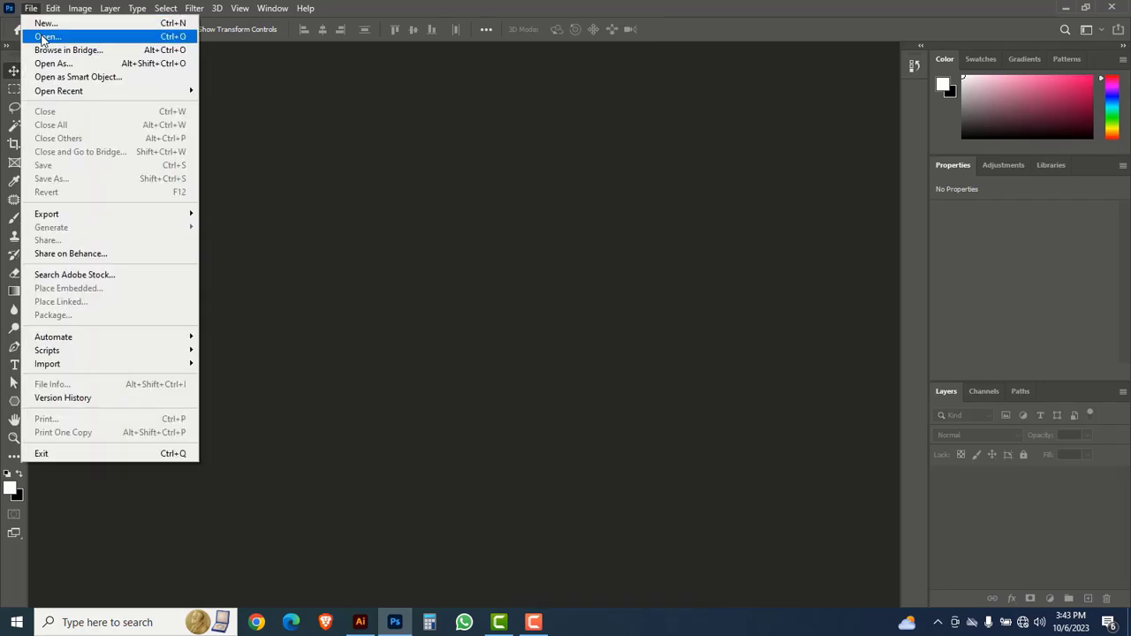
pyautogui.click(41, 37)
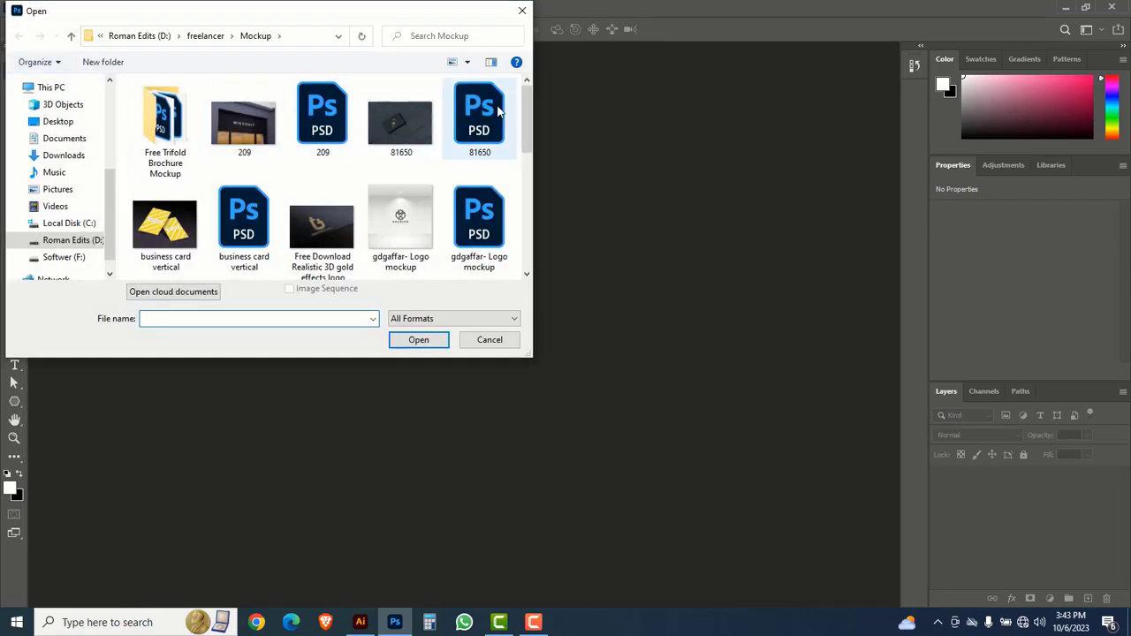
pyautogui.moveTo(529, 105); pyautogui.dragTo(530, 222)
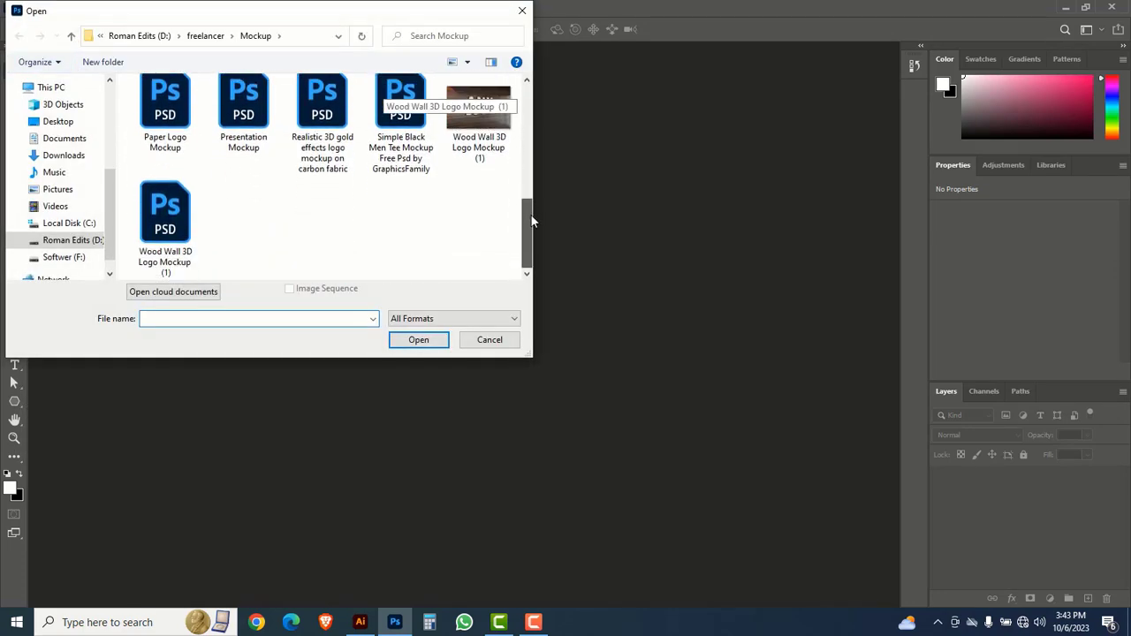
pyautogui.click(166, 212)
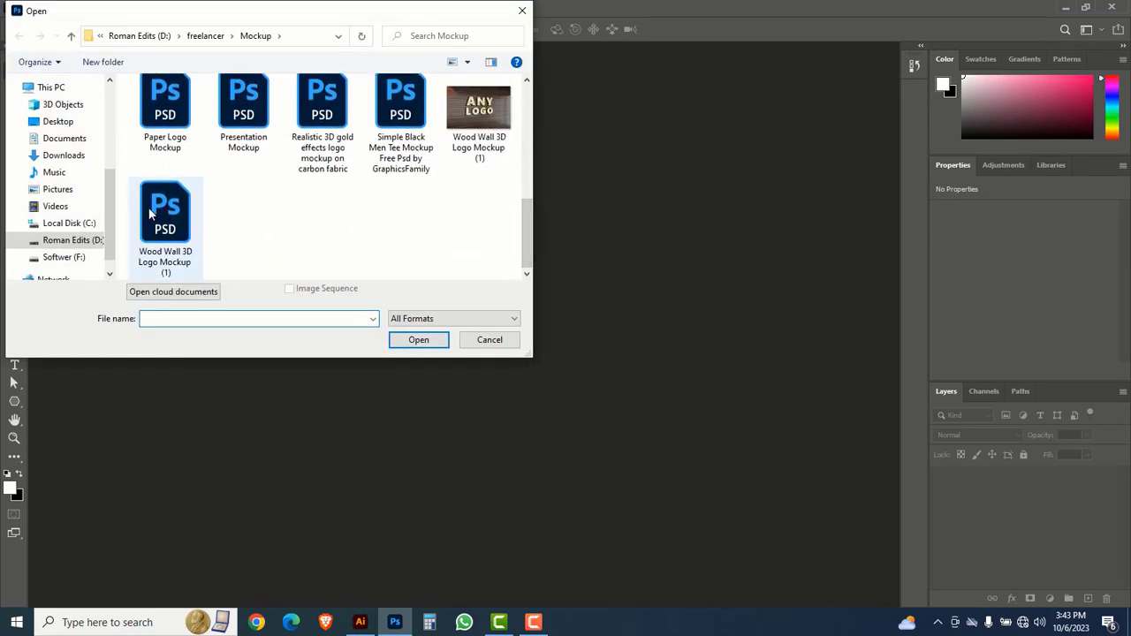
pyautogui.click(402, 343)
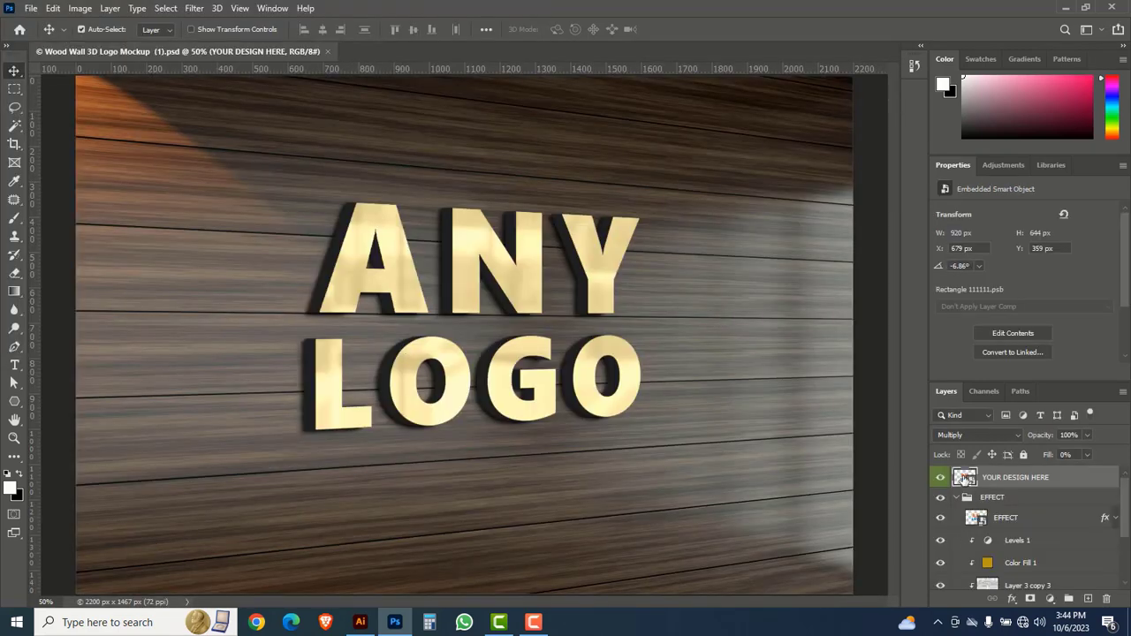
# In the YOUR DESIGN HERE smart object, hide the ANY-1 layer and paste the SK logo as pixels, scaled to about 160%.
pyautogui.doubleClick(963, 478)
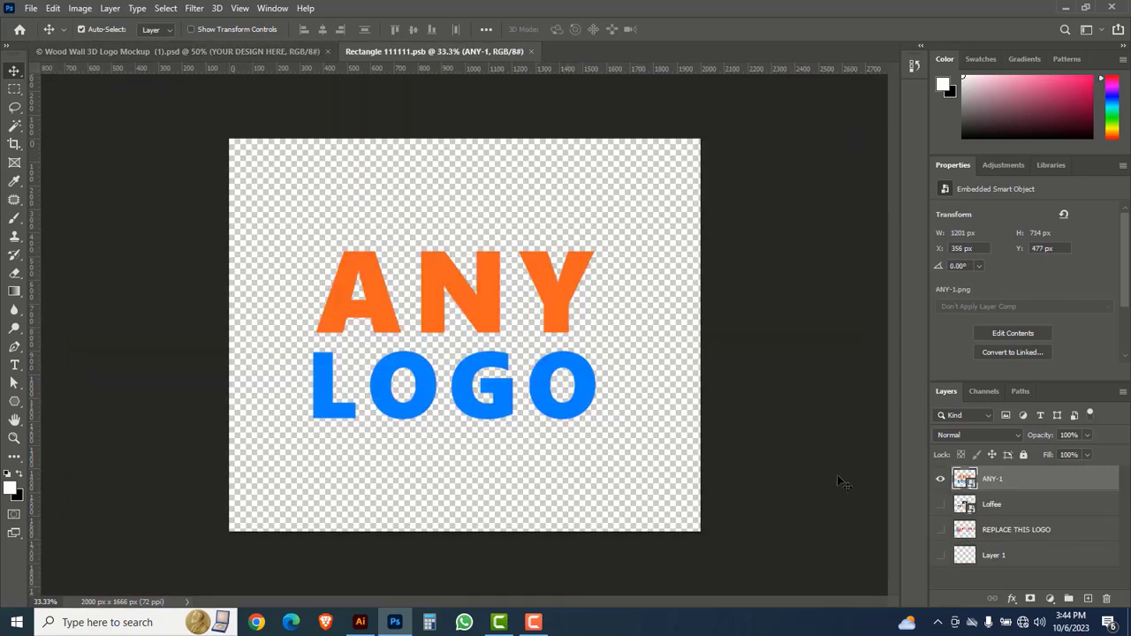
pyautogui.click(940, 478)
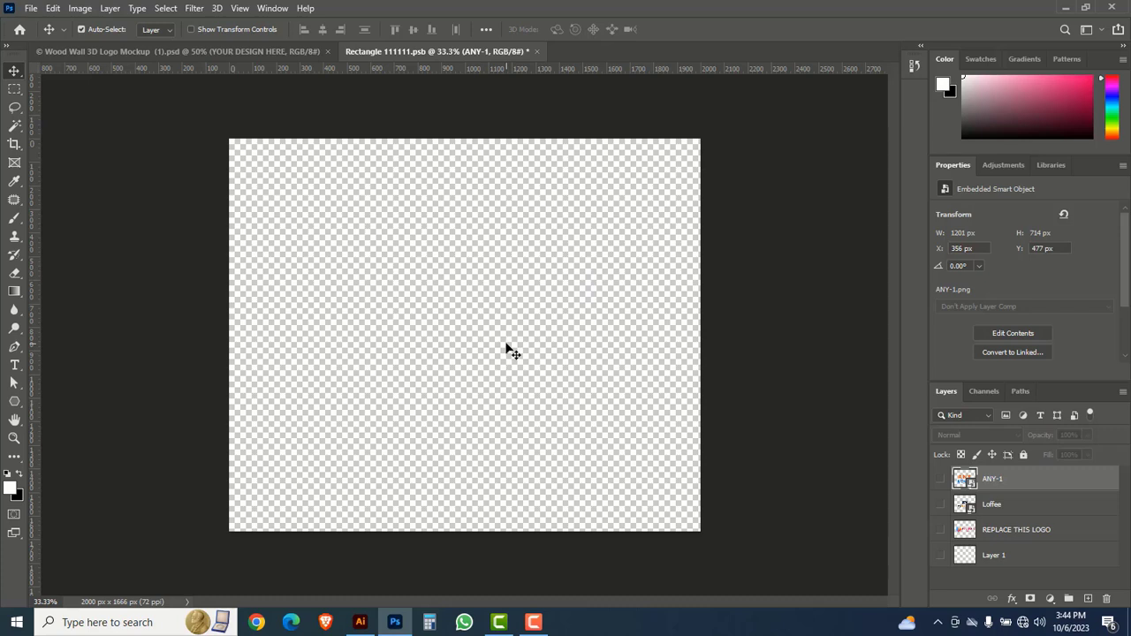
pyautogui.hotkey('ctrl', 'v')
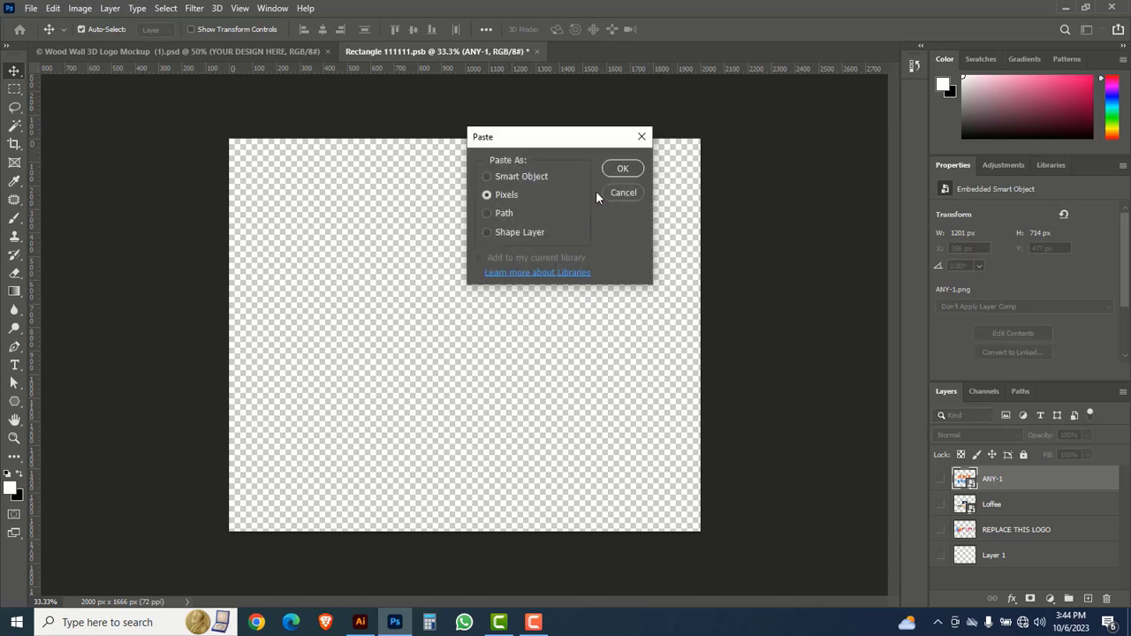
pyautogui.click(622, 169)
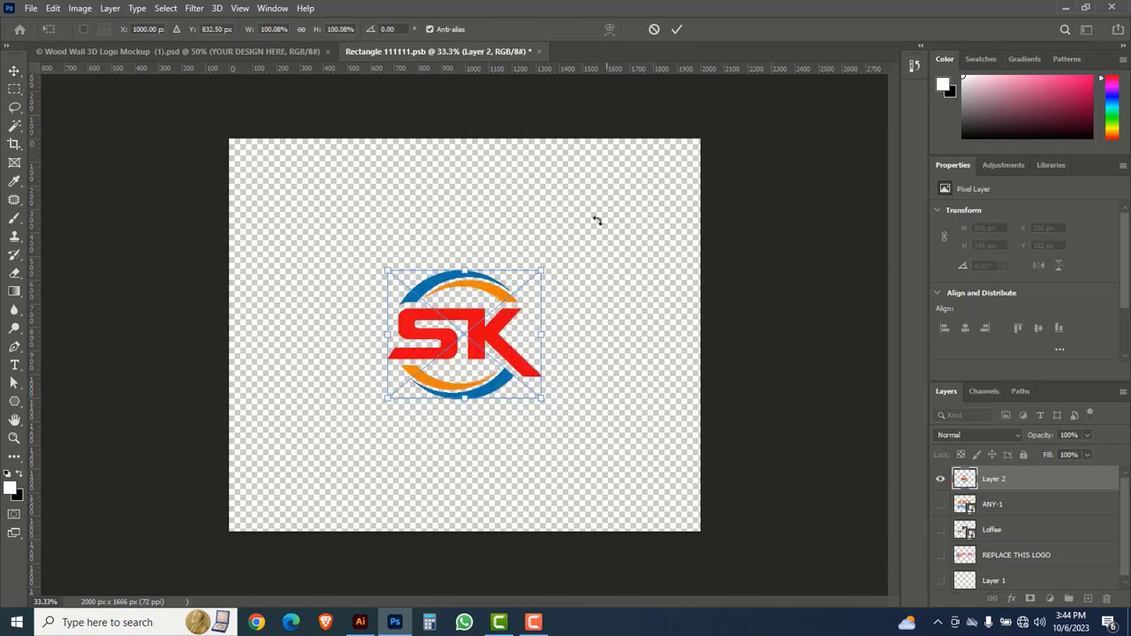
pyautogui.moveTo(542, 397); pyautogui.dragTo(588, 436)
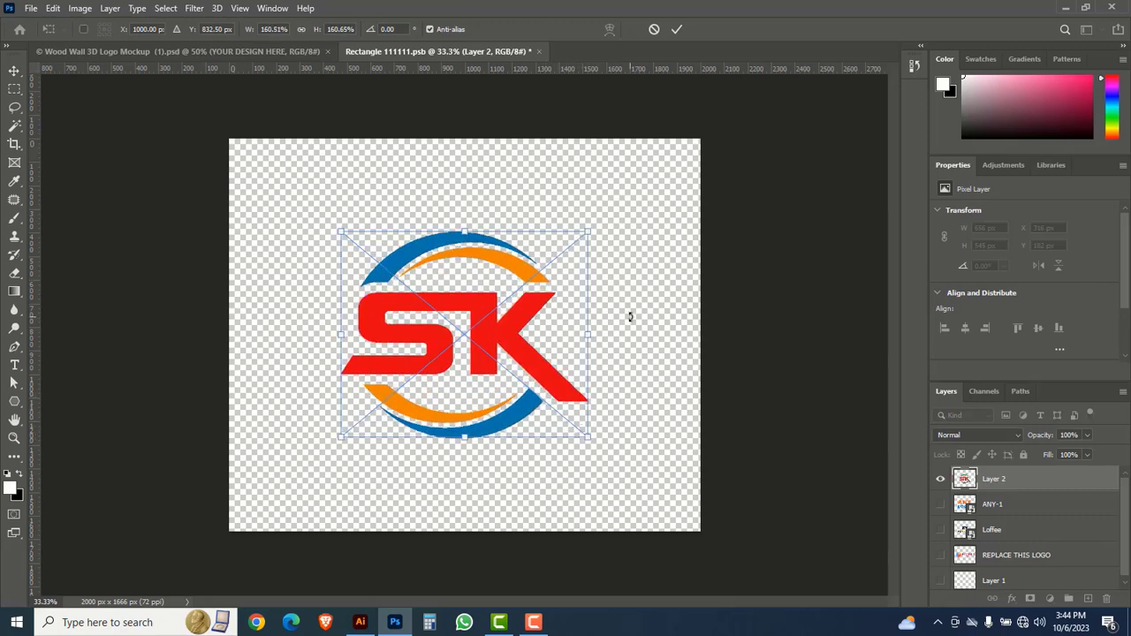
pyautogui.press('Return')
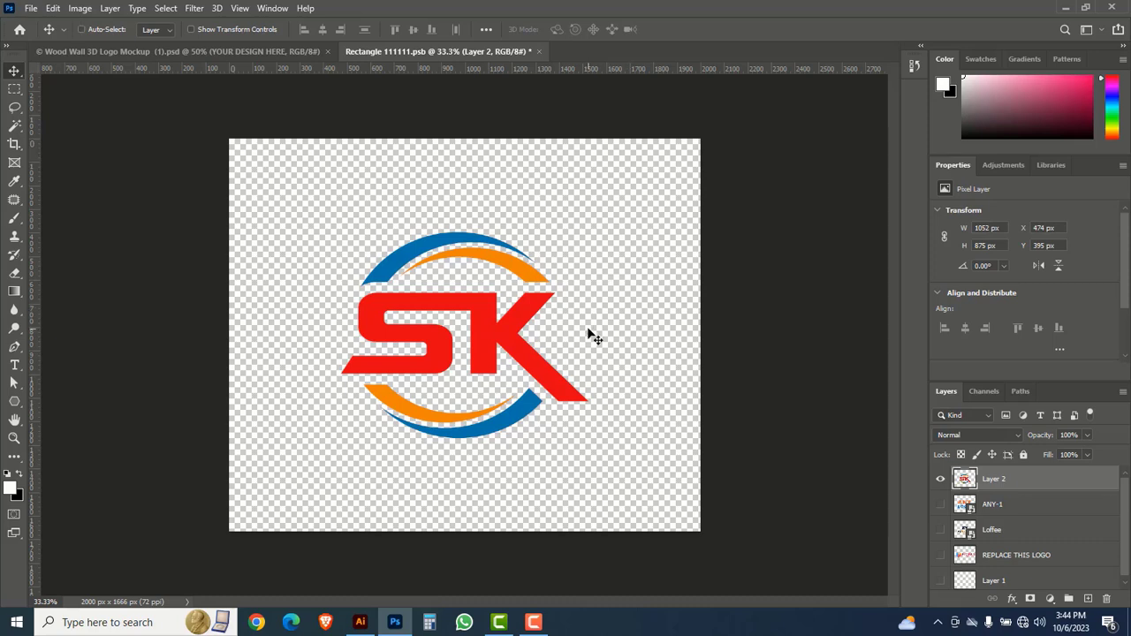
# Save the edited smart object contents and return to the wood wall mockup document.
pyautogui.hotkey('ctrl', 's')
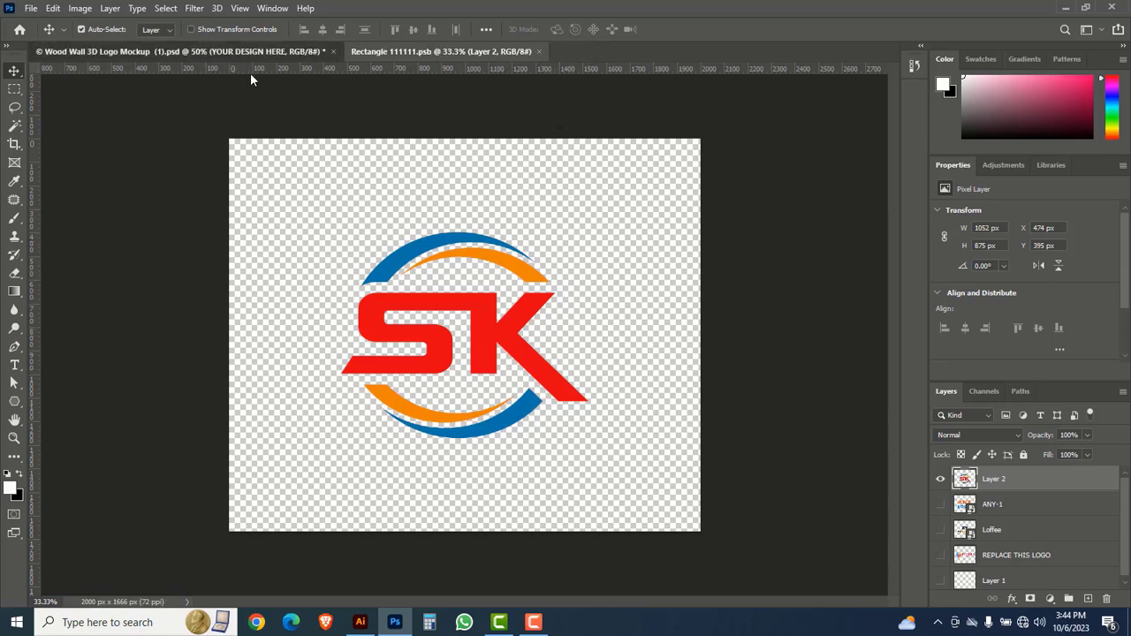
pyautogui.hotkey('ctrl', 'Tab')
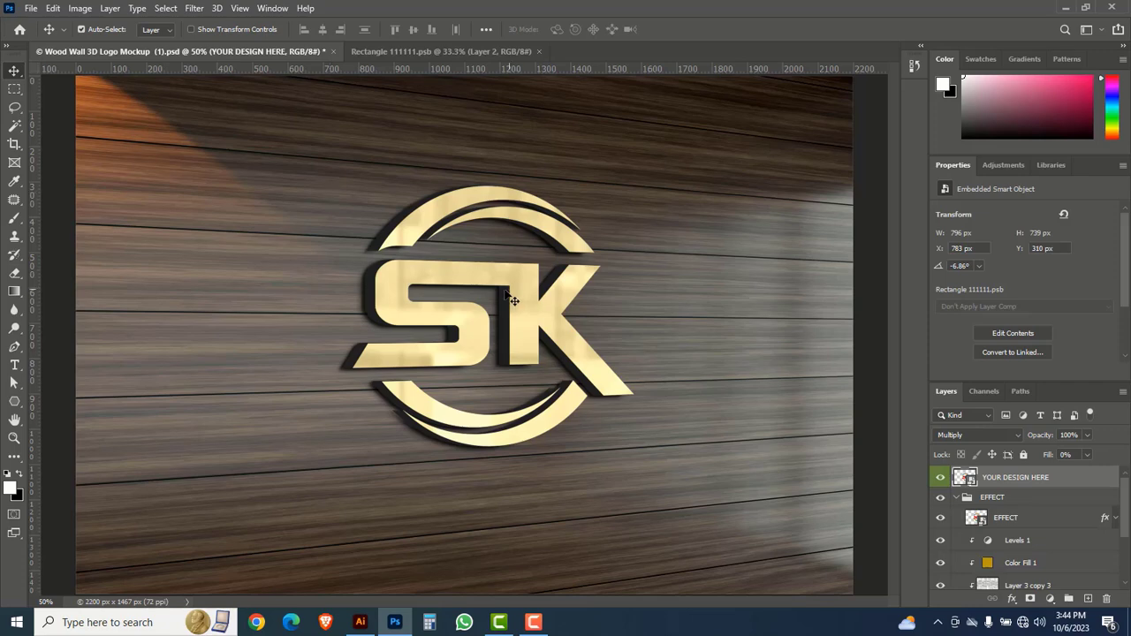
# Float the Layers panel over the canvas and lengthen it enough to list all the mockup's layers.
pyautogui.hotkey('ctrl', '+')
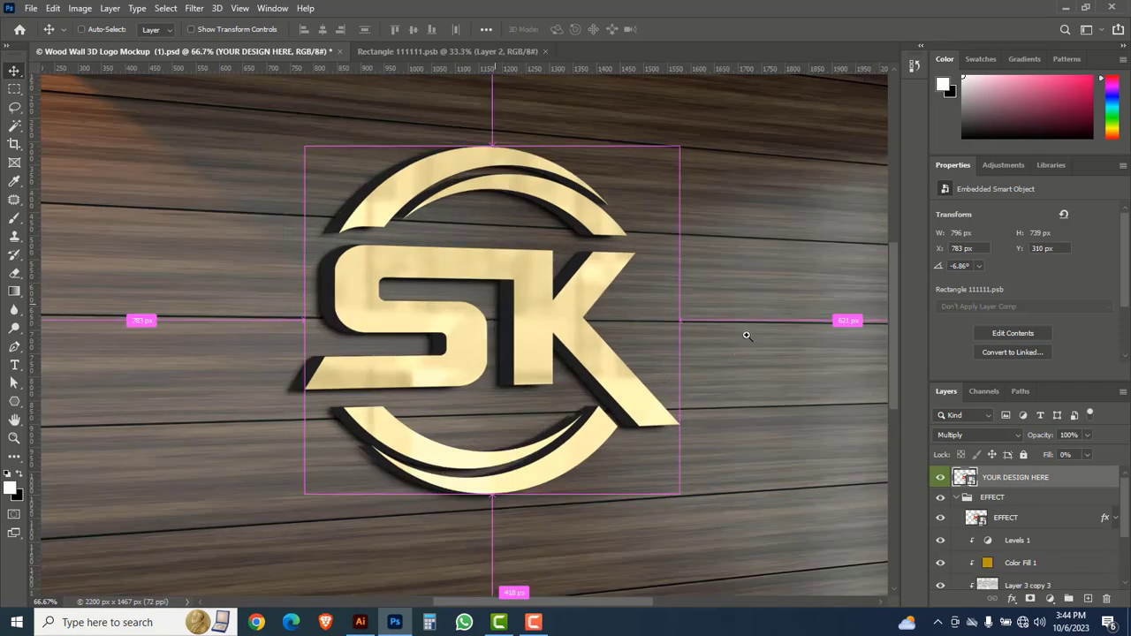
pyautogui.moveTo(1050, 393); pyautogui.dragTo(795, 216)
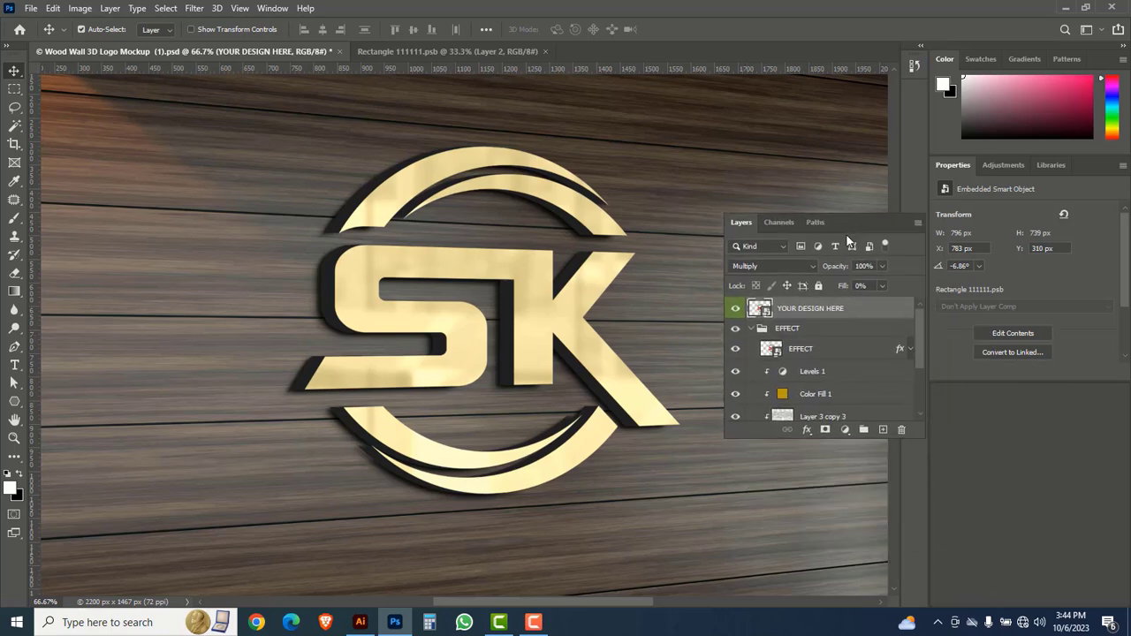
pyautogui.moveTo(833, 382); pyautogui.dragTo(835, 533)
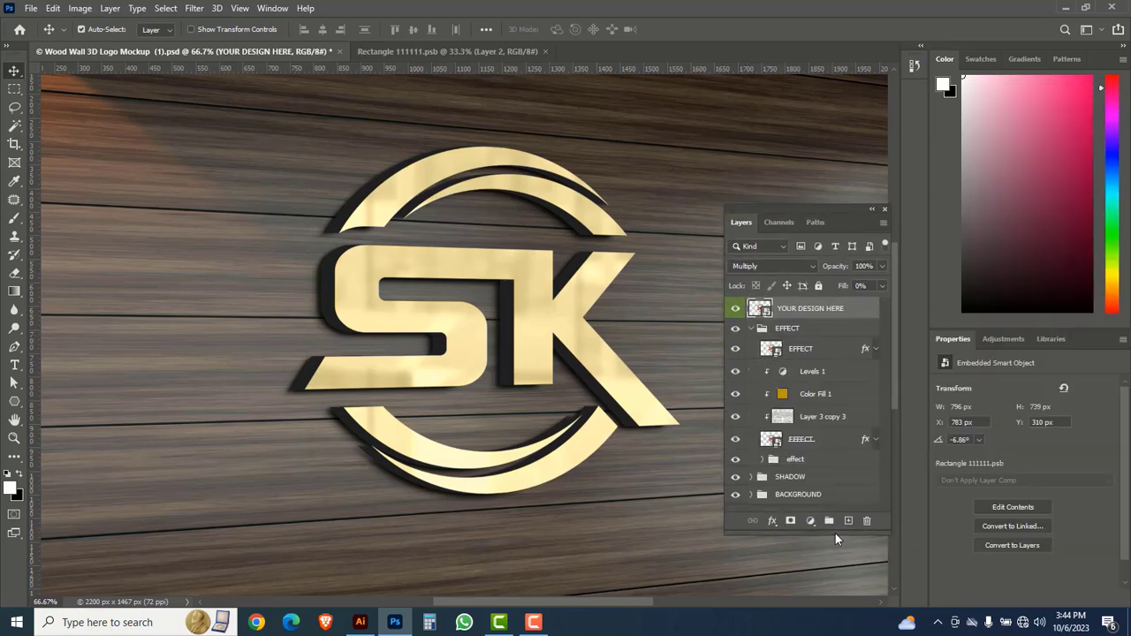
# Preview the logo with Layer 3 copy 3 and Color Fill 1 hidden one at a time, turning each back on.
pyautogui.click(738, 421)
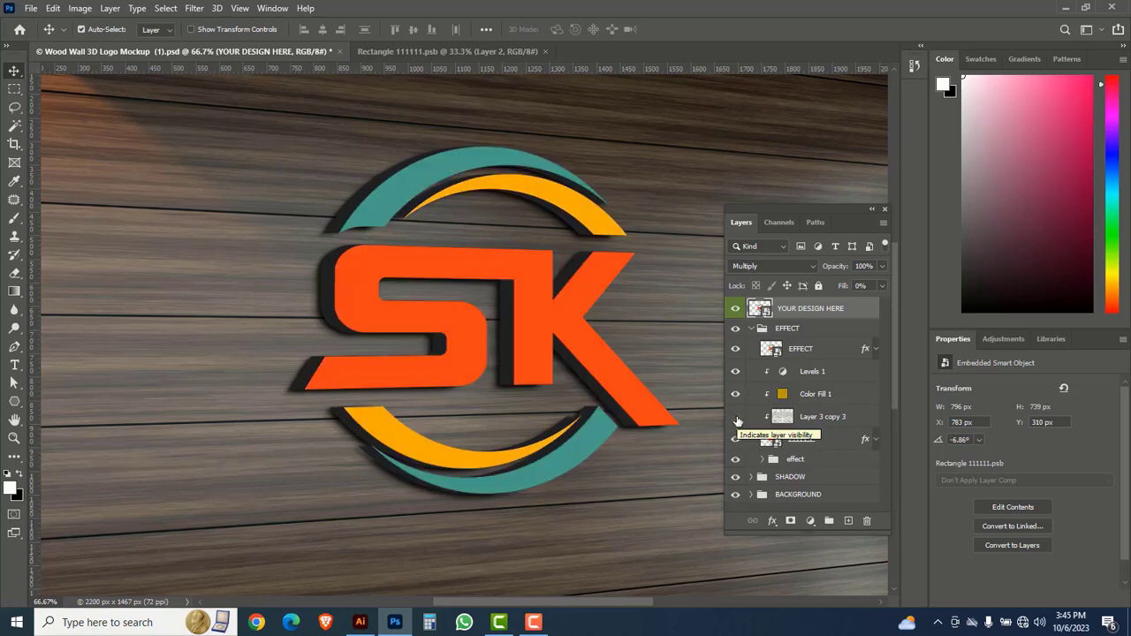
pyautogui.click(737, 417)
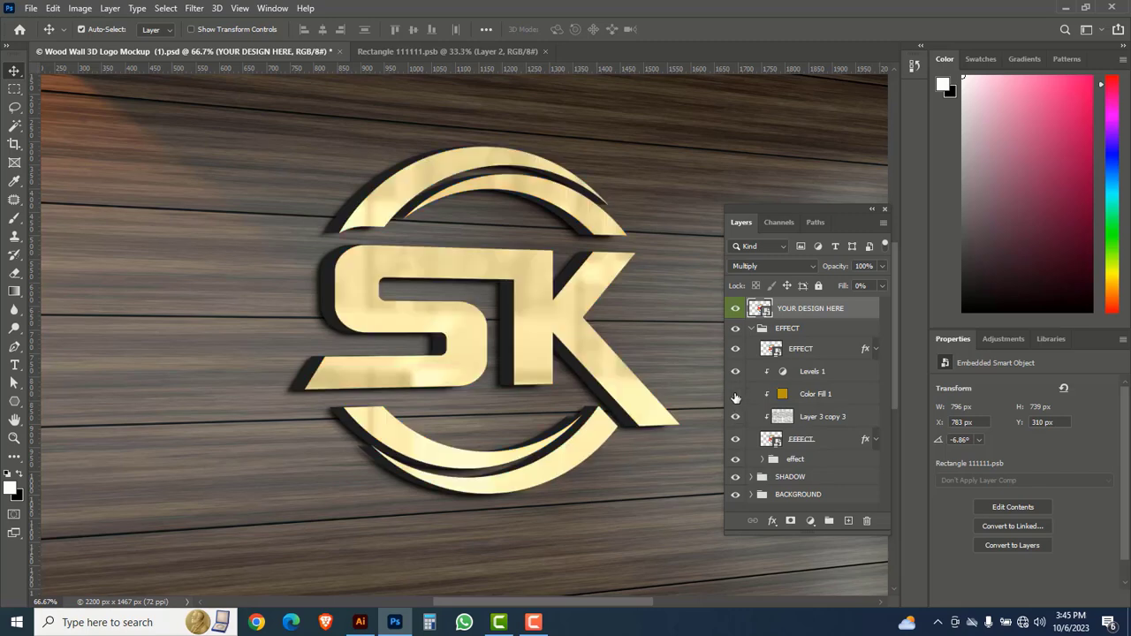
pyautogui.click(735, 395)
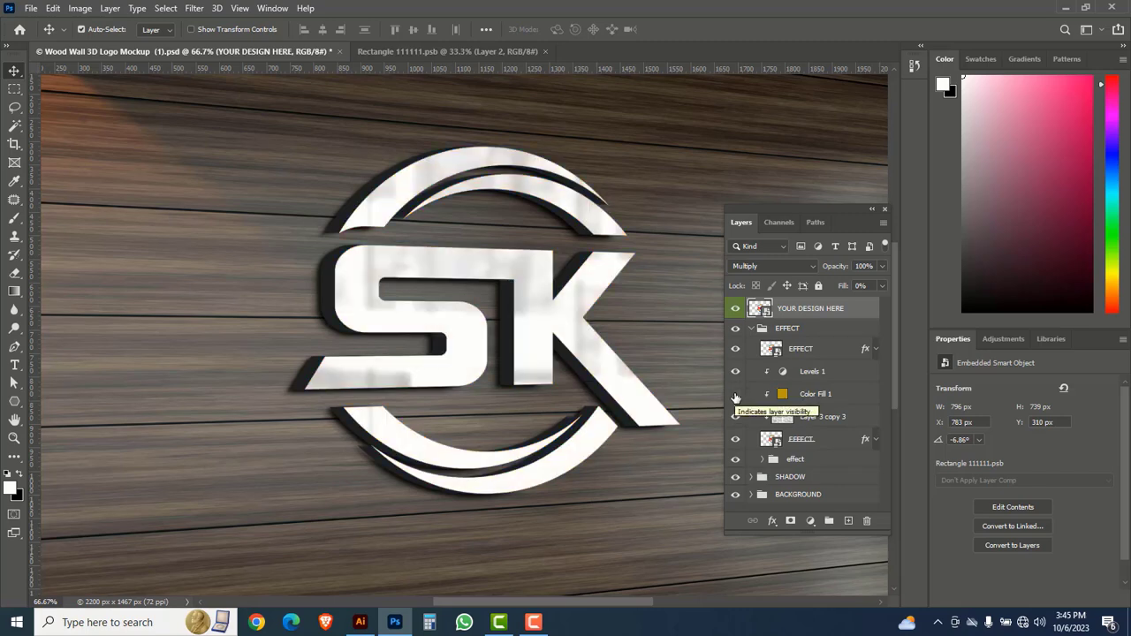
pyautogui.click(735, 395)
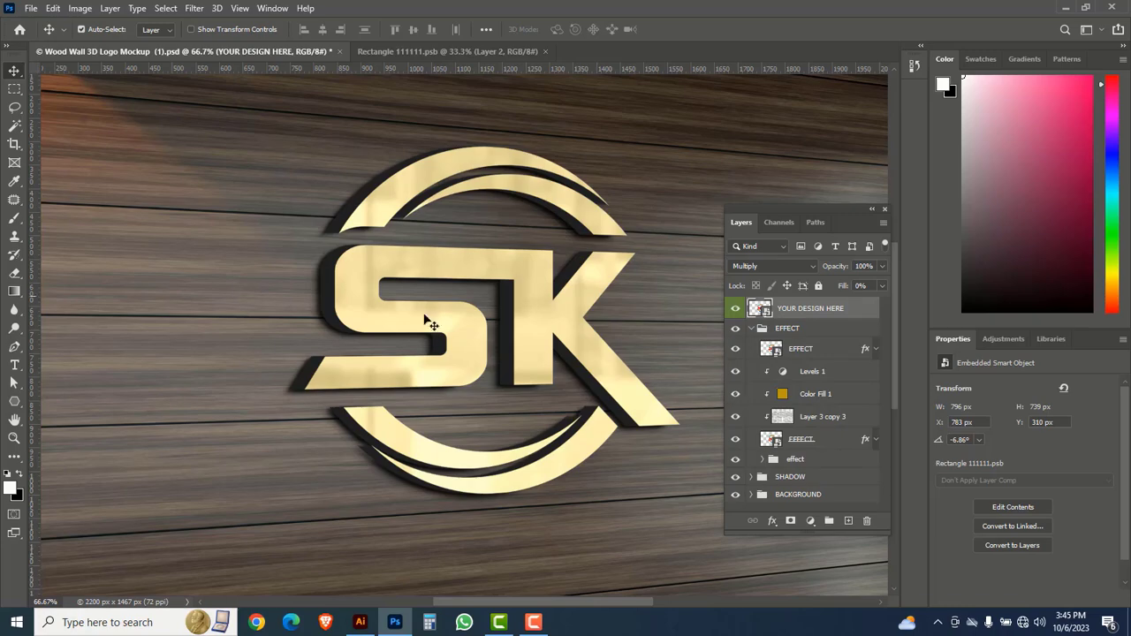
# Save the mockup to the Desktop as a layered Photoshop file, keeping the name "Wood Wall 3D Logo Mockup (1)".
pyautogui.press('ctrl')
pyautogui.keyDown('ctrl'); pyautogui.keyDown('alt'); pyautogui.click(490, 328); pyautogui.keyUp('alt'); pyautogui.keyUp('ctrl')
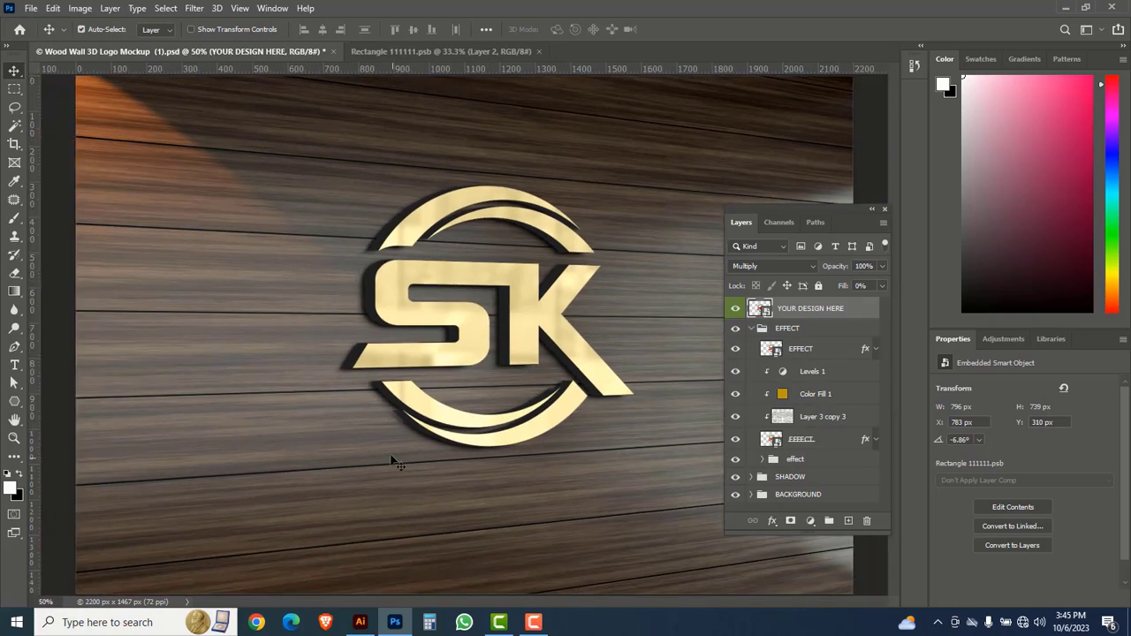
pyautogui.click(31, 8)
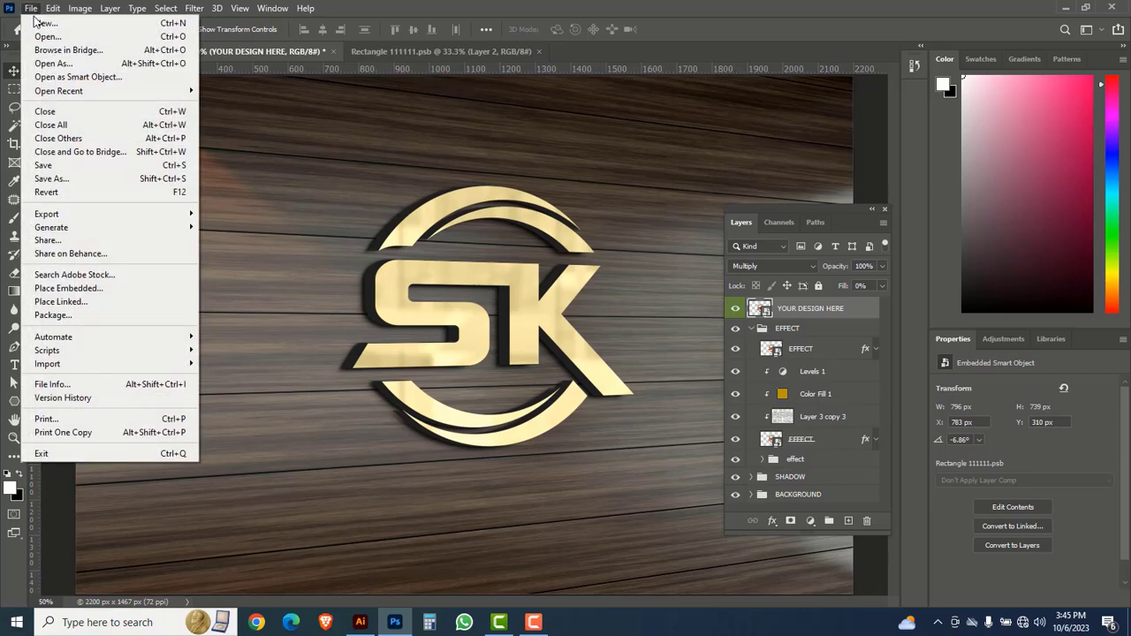
pyautogui.click(51, 178)
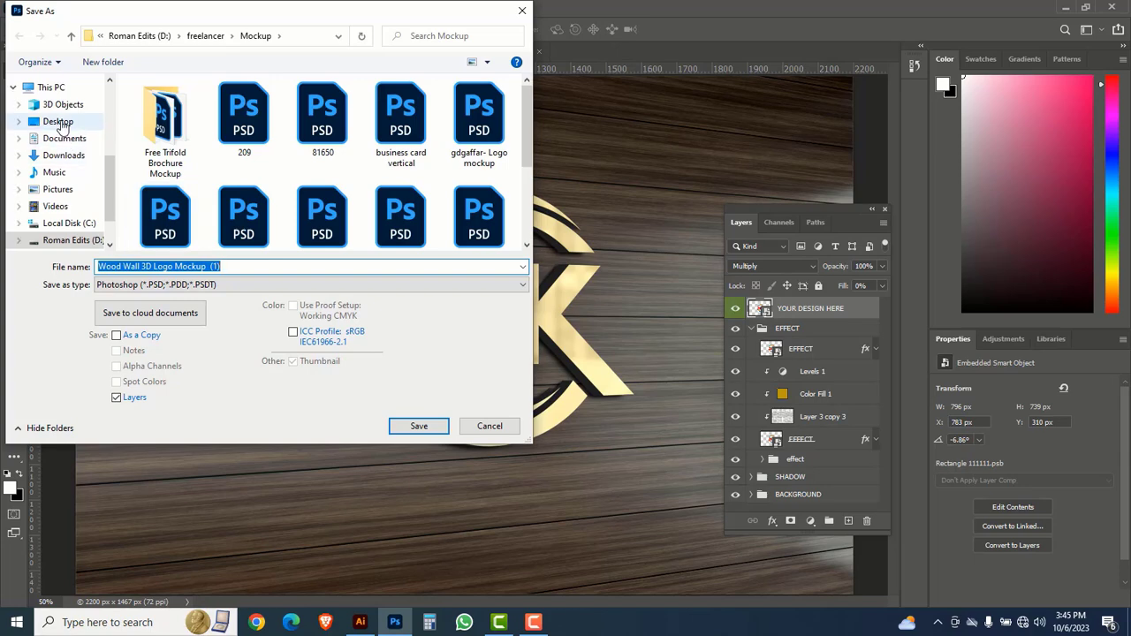
pyautogui.click(58, 121)
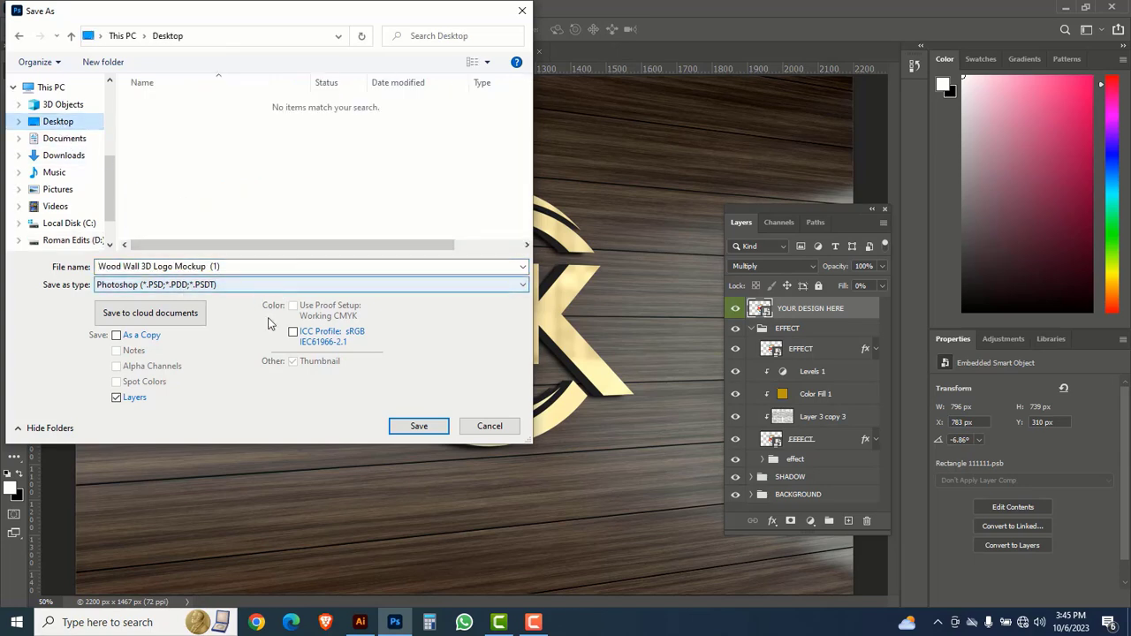
pyautogui.click(413, 427)
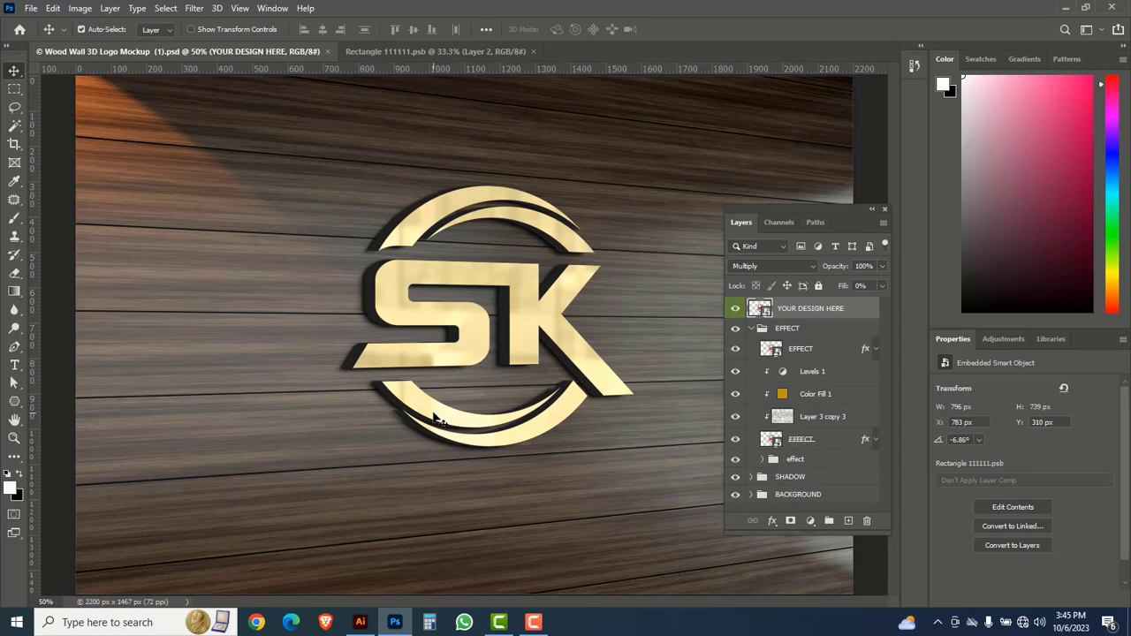
# Review the flat SK logo in Illustrator, and inspect the gold 3D version on the wood wall in Photoshop up close.
pyautogui.click(363, 624)
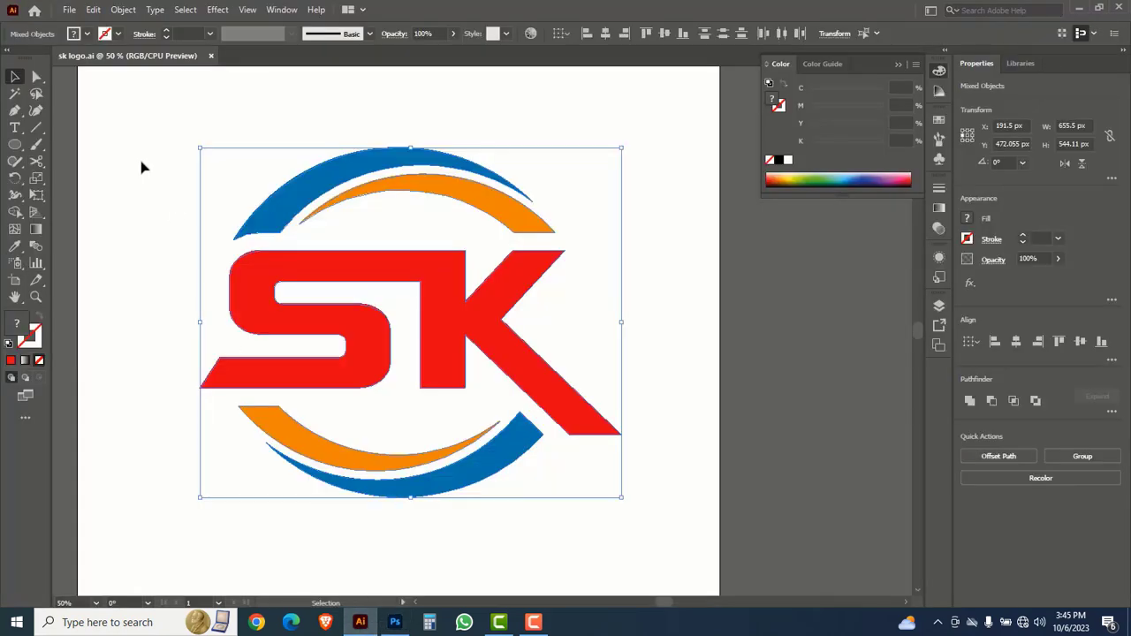
pyautogui.moveTo(151, 111); pyautogui.dragTo(629, 503)
pyautogui.click(395, 622)
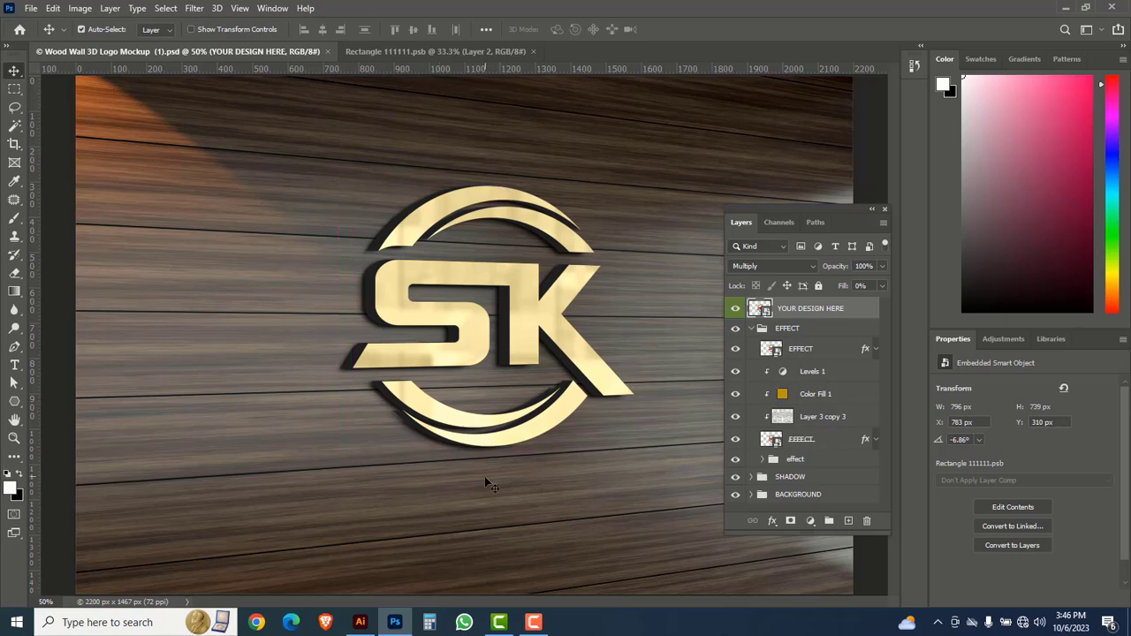
pyautogui.press('ctrl')
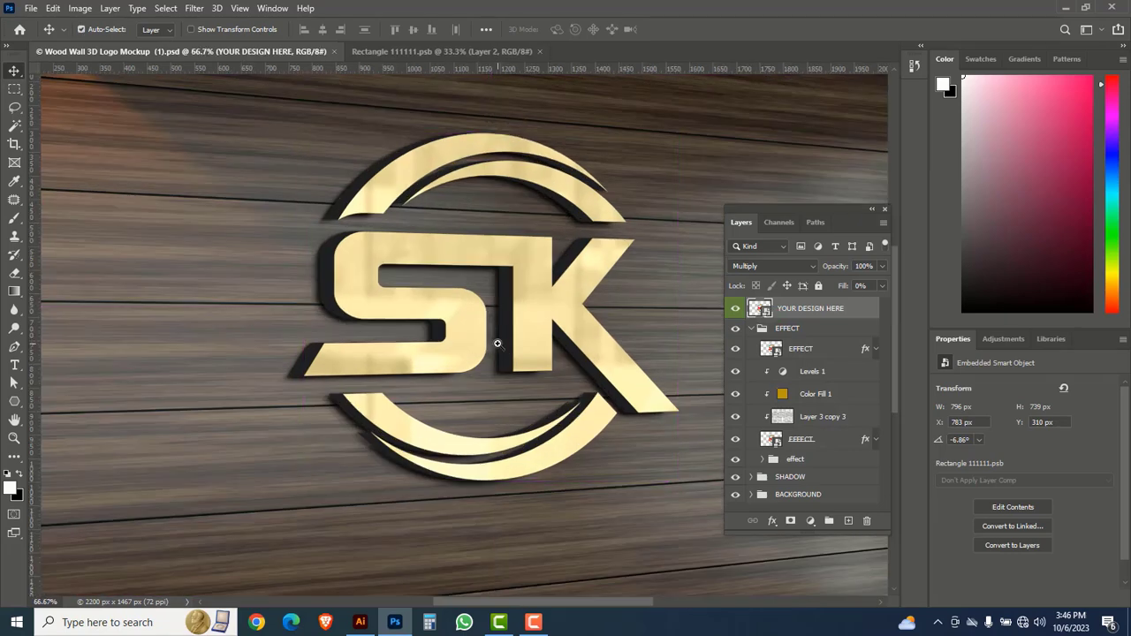
pyautogui.hotkey('ctrl', '+')
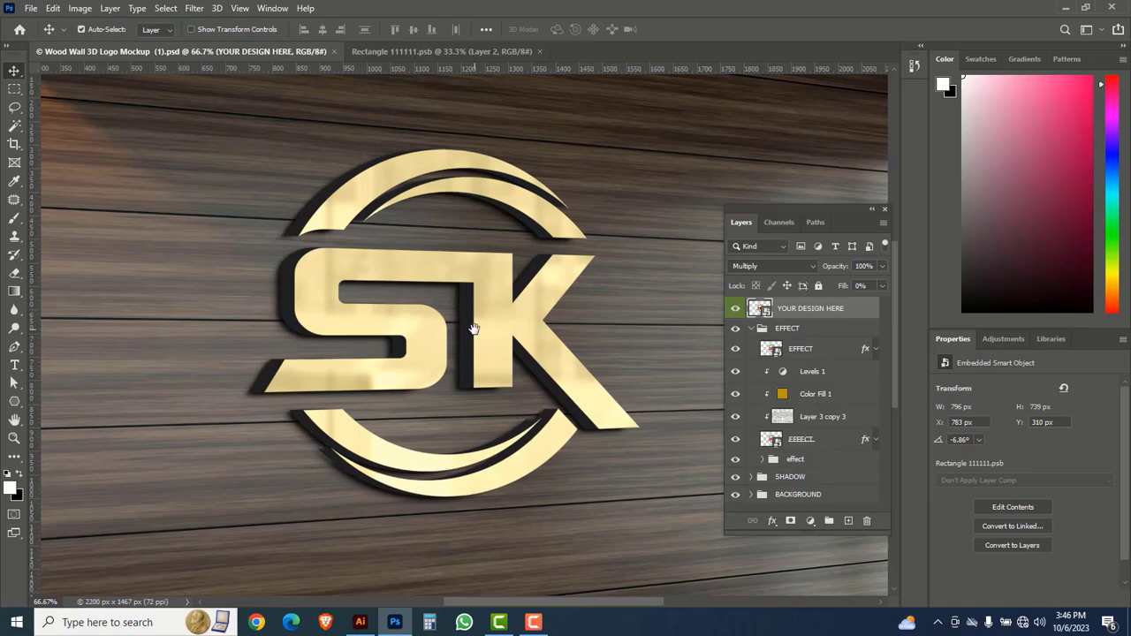